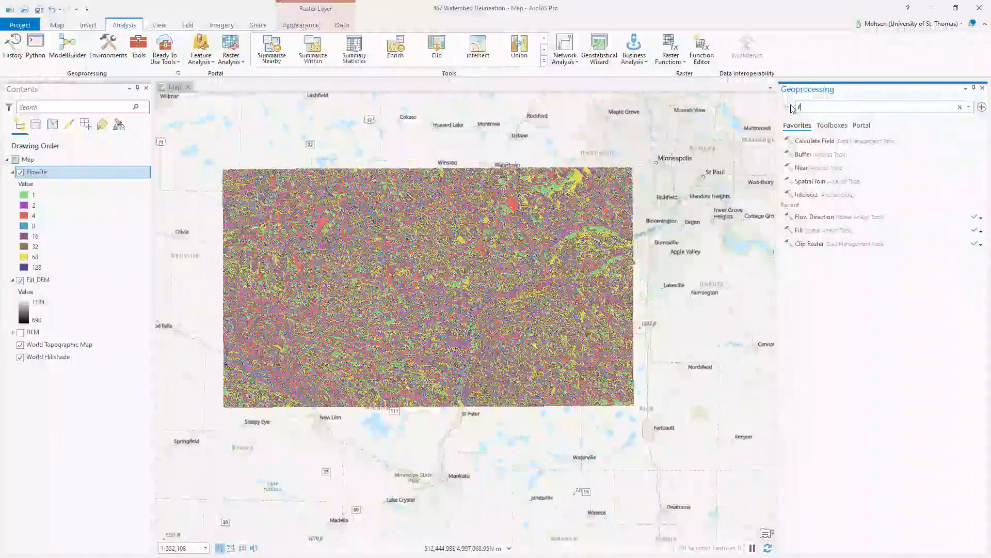
# Run the Flow Accumulation tool on the FlowDir raster with the output accumulation raster named FlowAcc
pyautogui.write('flow accumulation')
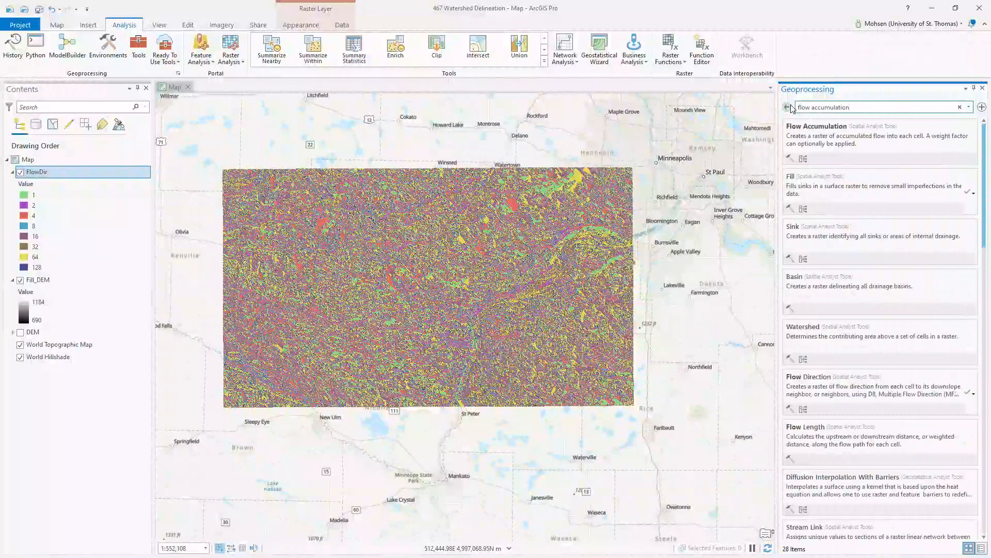
pyautogui.click(812, 126)
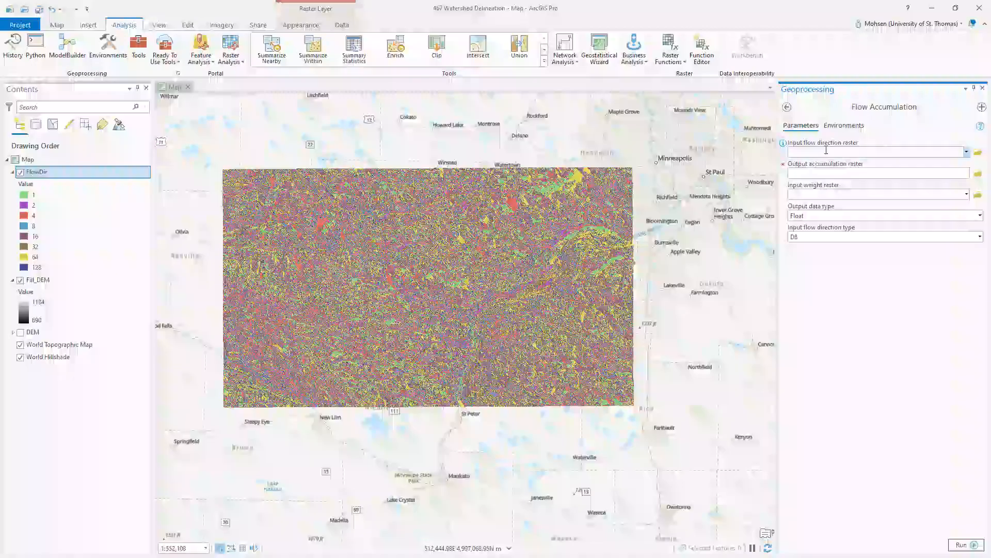
pyautogui.click(966, 151)
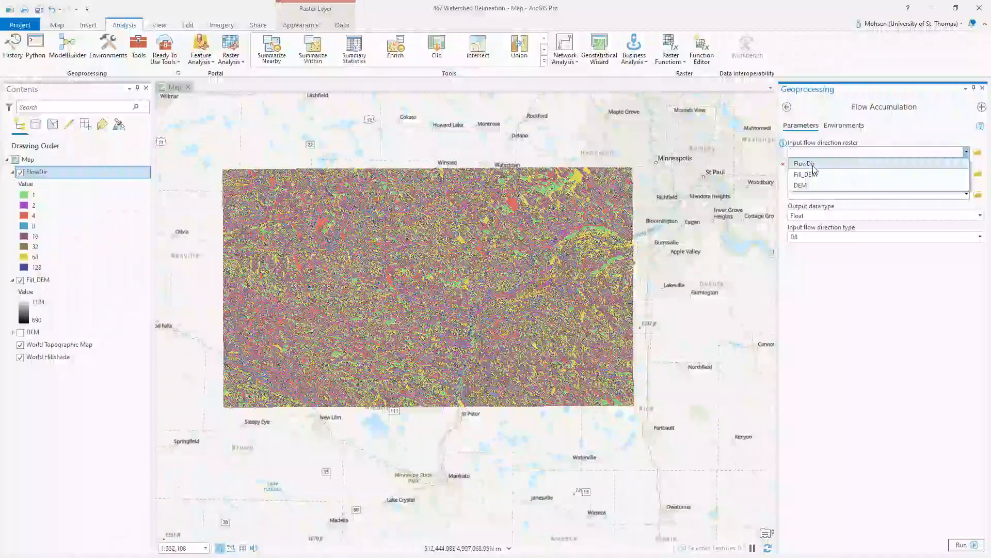
pyautogui.click(814, 169)
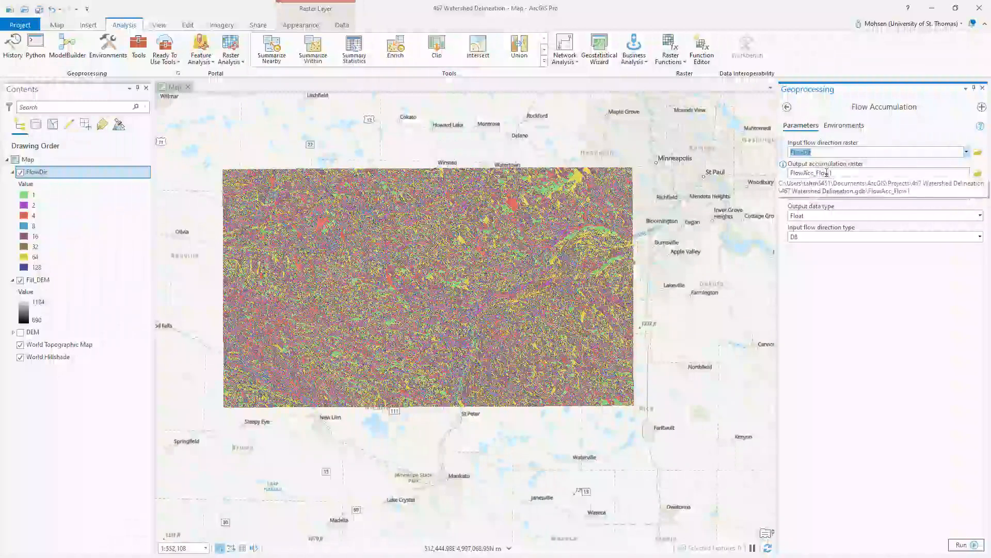
pyautogui.click(846, 175)
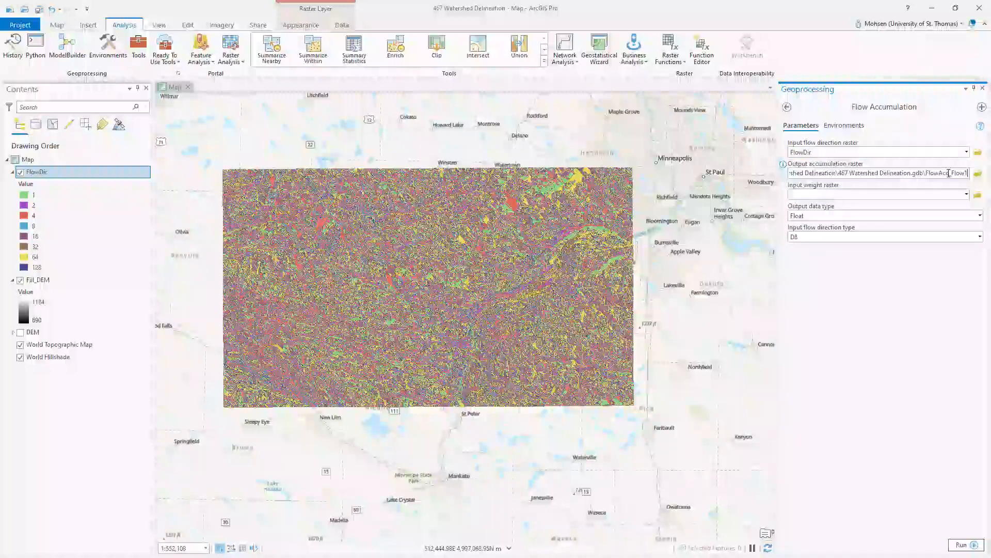
pyautogui.moveTo(950, 173); pyautogui.dragTo(979, 170)
pyautogui.press('BackSpace')
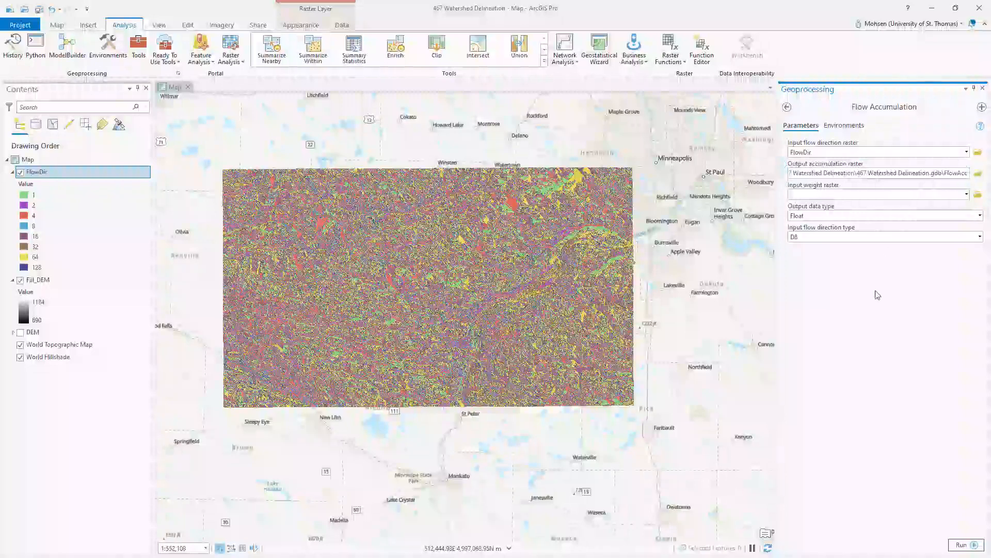
pyautogui.click(873, 294)
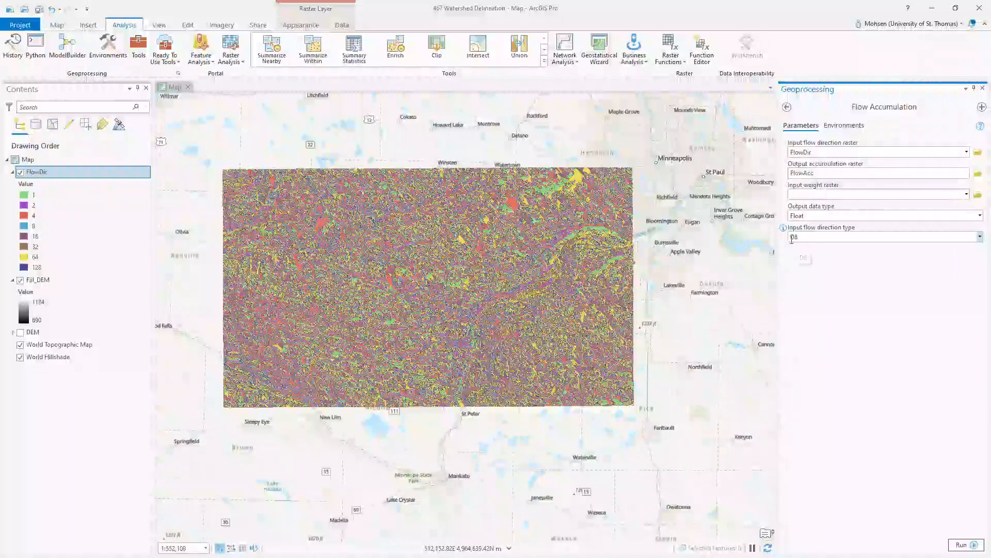
pyautogui.click(961, 544)
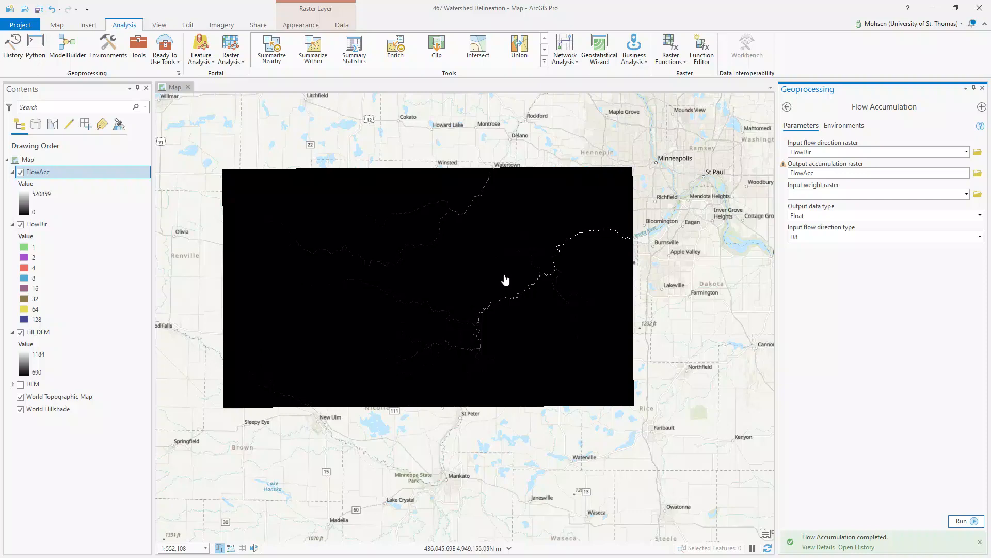
# Hide the FlowDir and Fill_DEM layers and collapse their legends
pyautogui.click(21, 225)
pyautogui.click(21, 333)
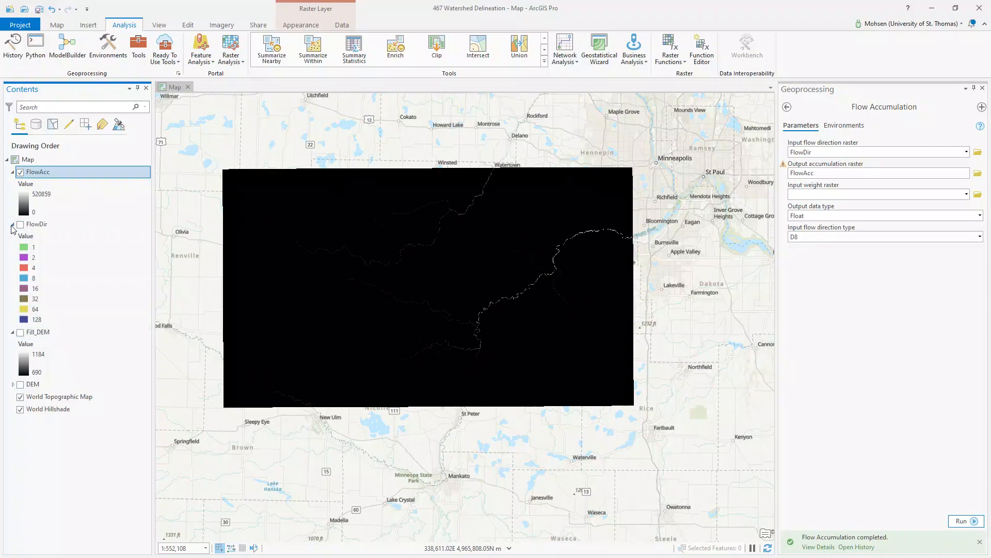
pyautogui.click(12, 224)
pyautogui.click(13, 237)
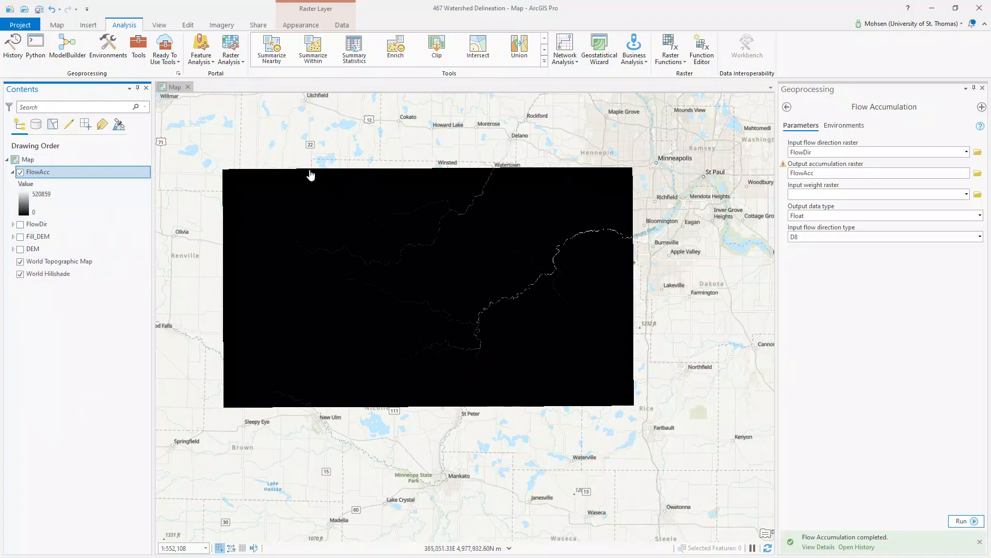
# Open the Spatial Analyst Reclassify tool with FlowAcc as the input raster and classify it into 2 equal-interval classes
pyautogui.click(787, 108)
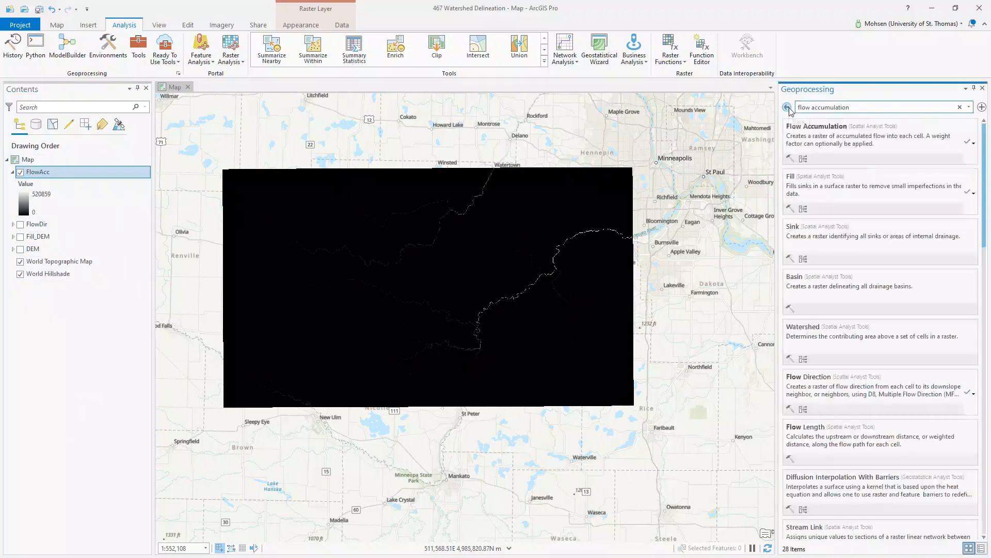
pyautogui.moveTo(860, 107); pyautogui.dragTo(796, 108)
pyautogui.press('BackSpace')
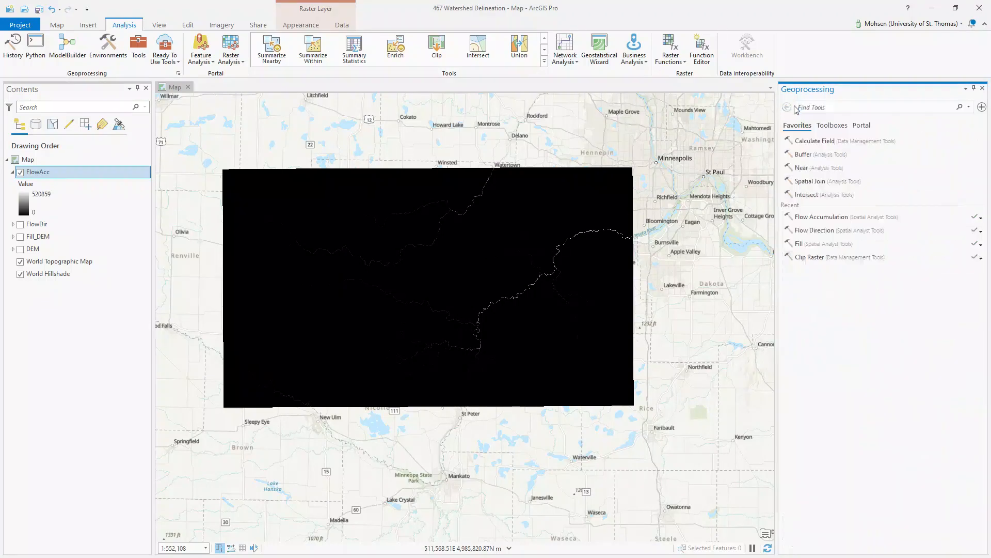
pyautogui.write('reclassify')
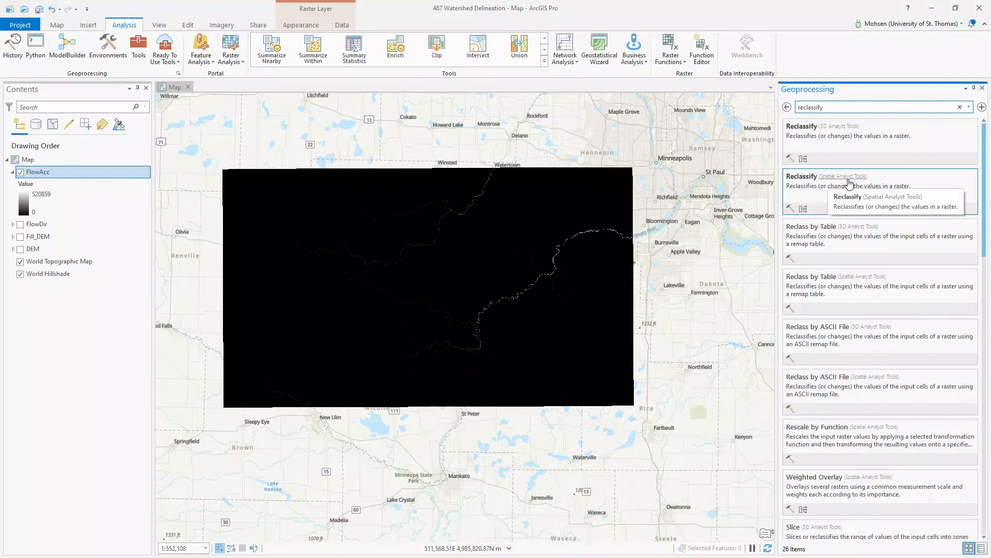
pyautogui.click(837, 192)
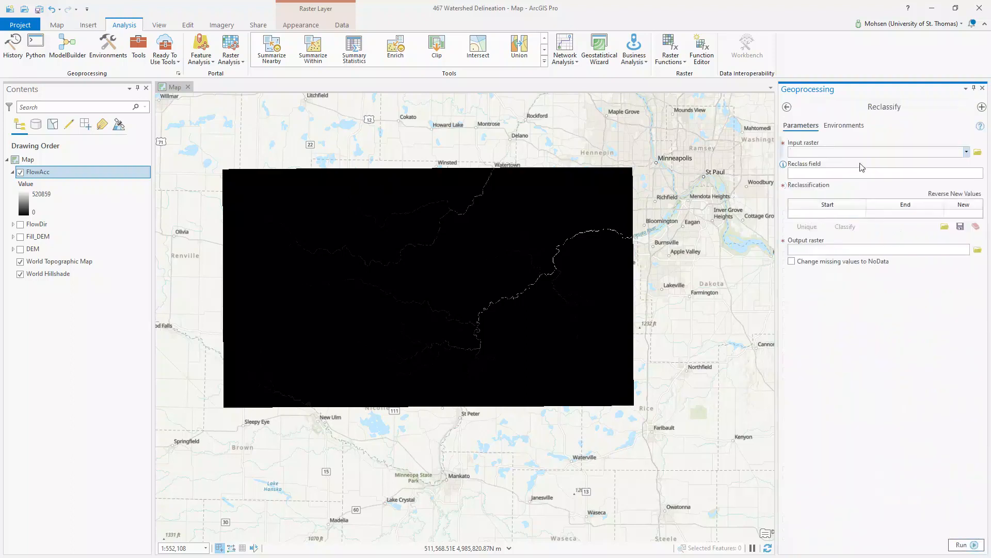
pyautogui.click(966, 152)
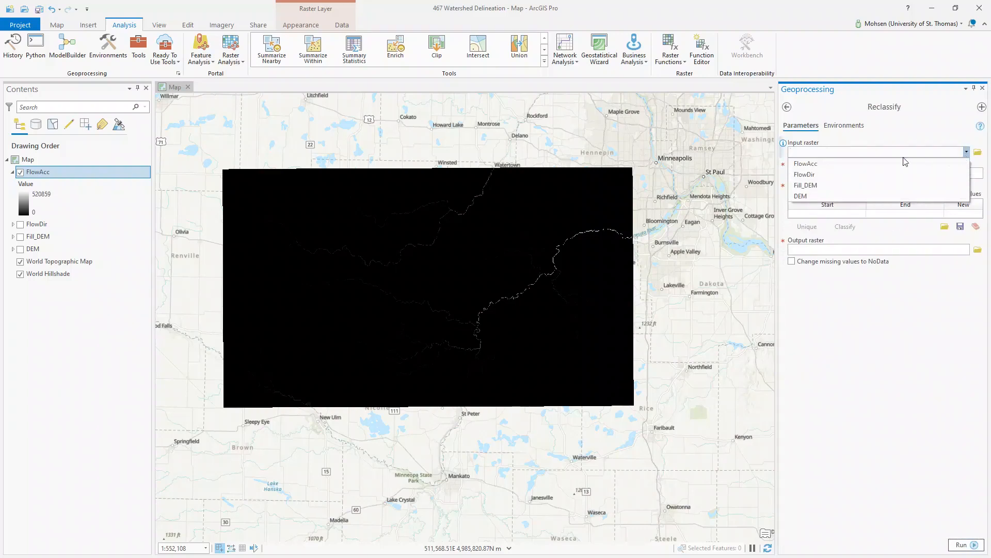
pyautogui.click(817, 164)
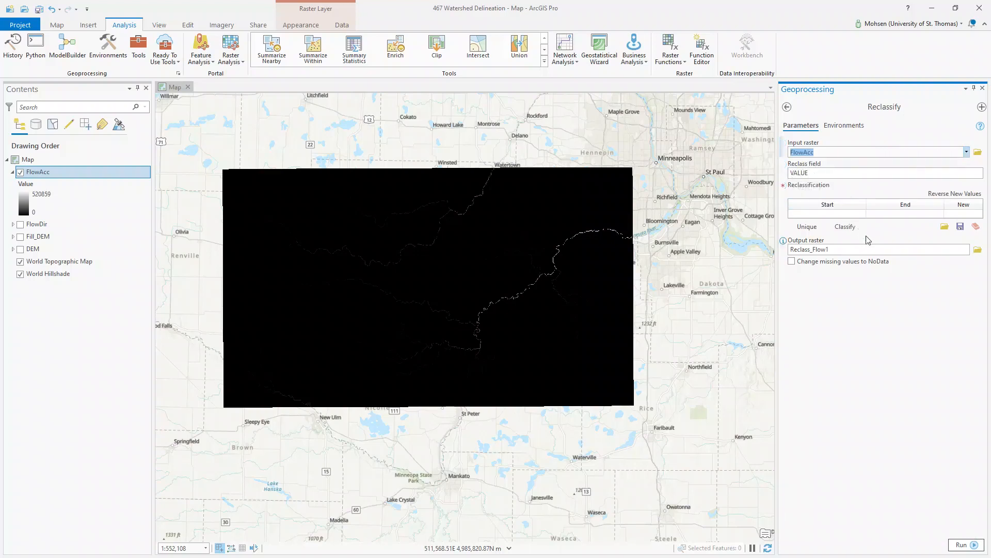
pyautogui.click(844, 227)
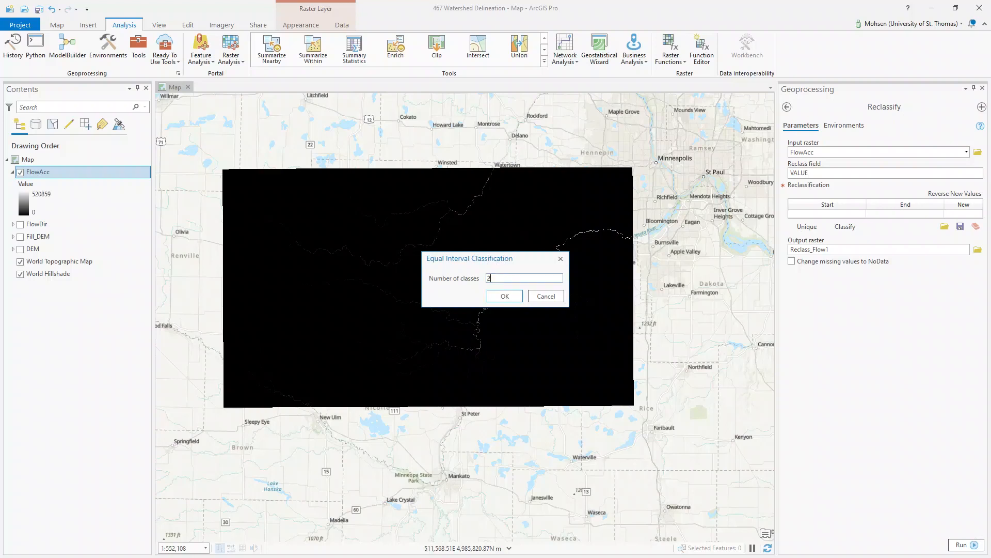
pyautogui.click(505, 296)
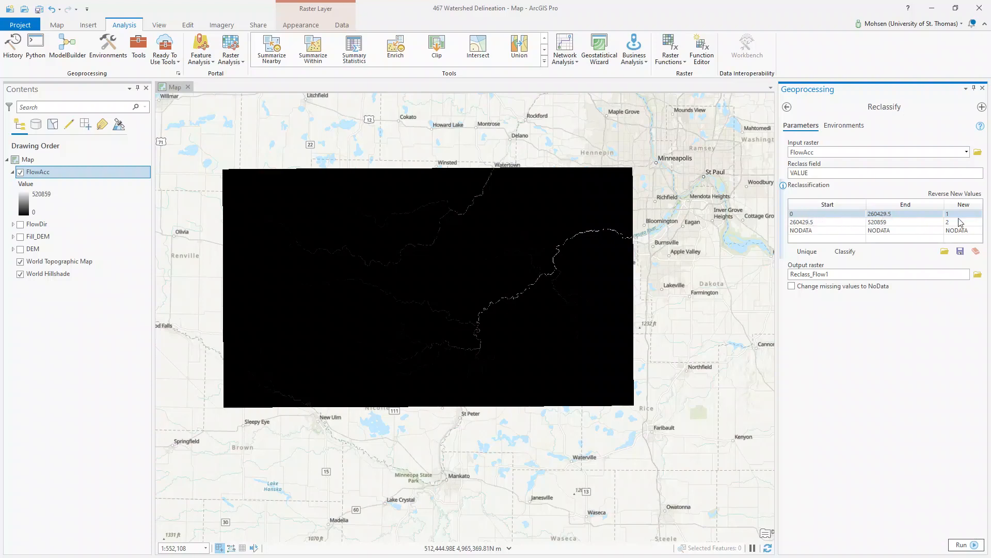
# End the first reclassification class at 100 with new value 0, and start the second class at 101
pyautogui.click(883, 214)
pyautogui.moveTo(903, 210); pyautogui.dragTo(863, 215)
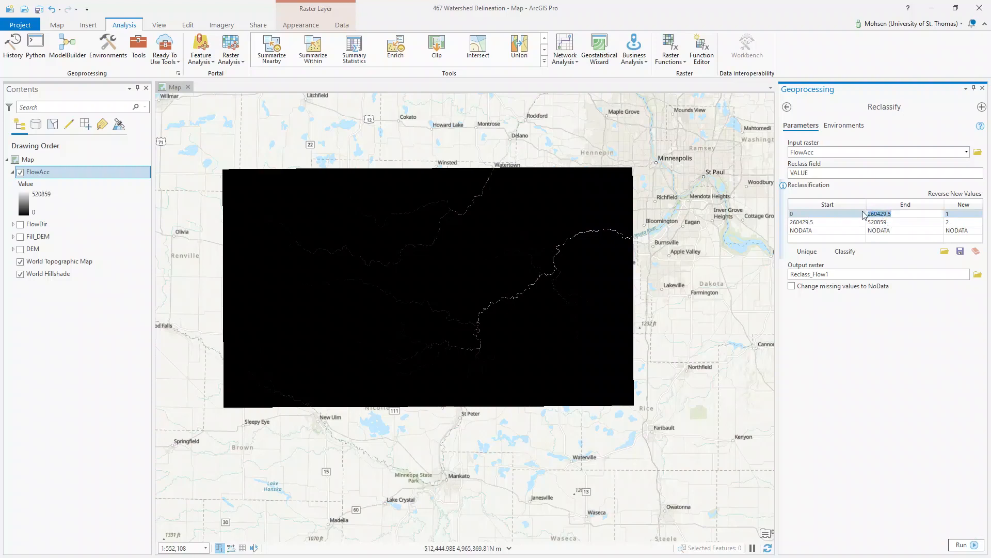
pyautogui.write('100')
pyautogui.click(964, 214)
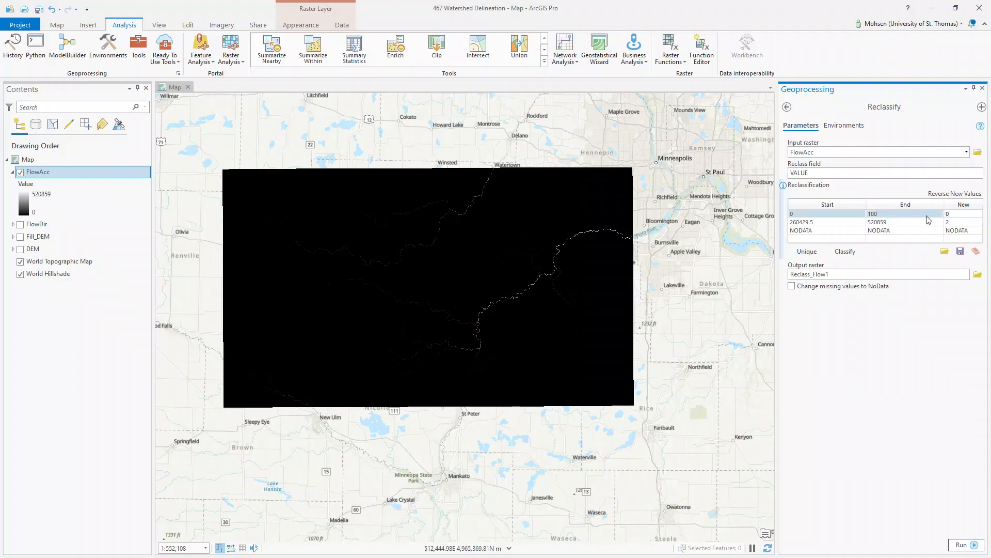
pyautogui.click(815, 222)
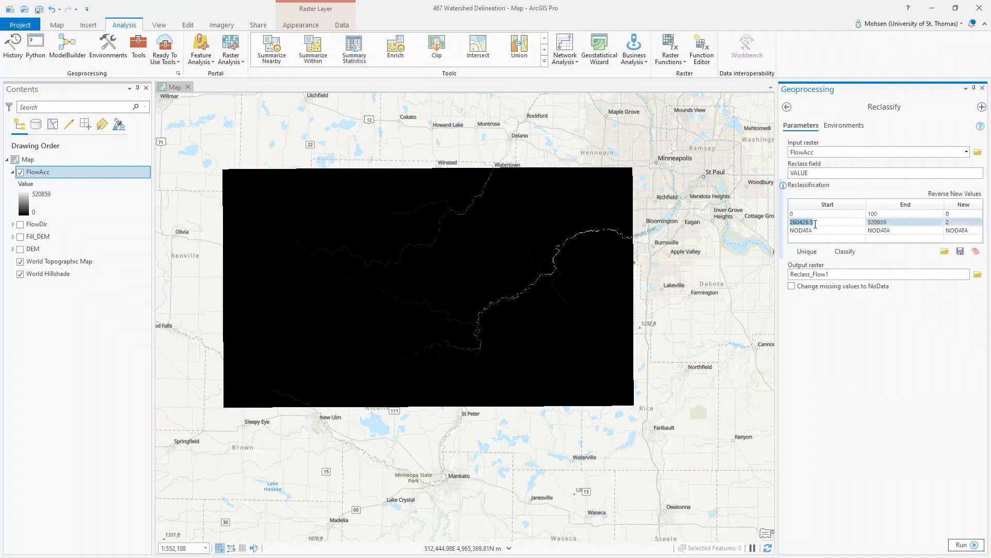
pyautogui.write('101')
pyautogui.click(896, 222)
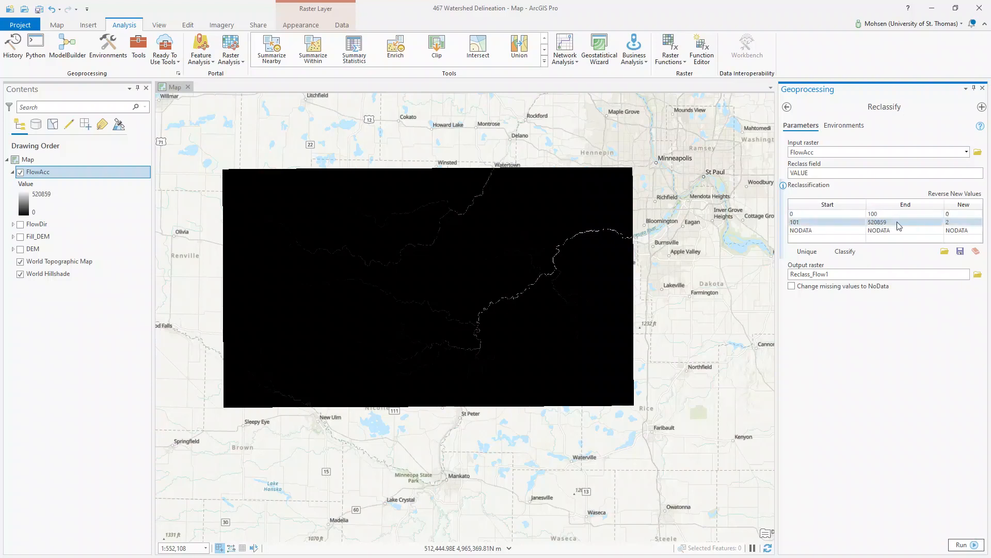
# Name the output raster Reclass and run the reclassification
pyautogui.doubleClick(842, 274)
pyautogui.click(959, 274)
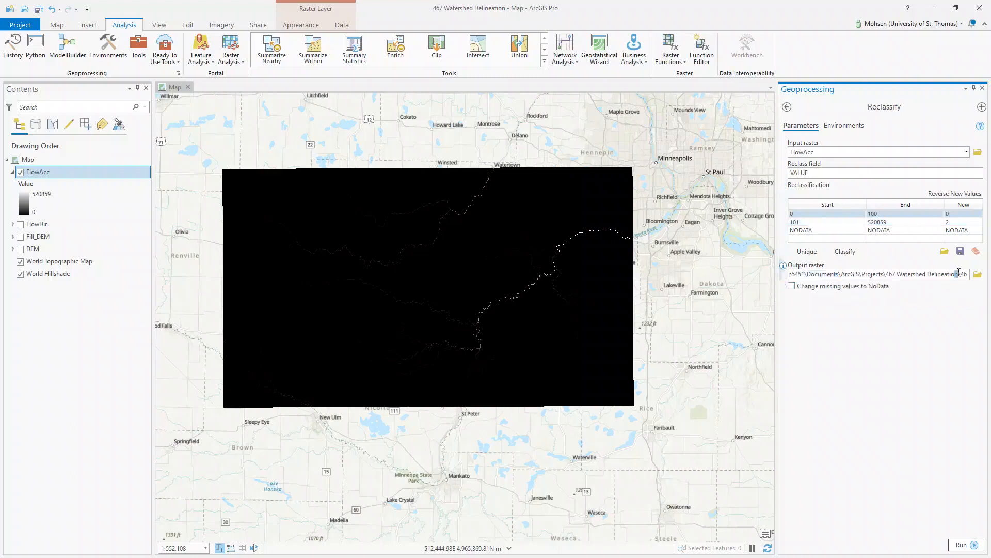
pyautogui.moveTo(968, 275); pyautogui.dragTo(976, 276)
pyautogui.click(955, 275)
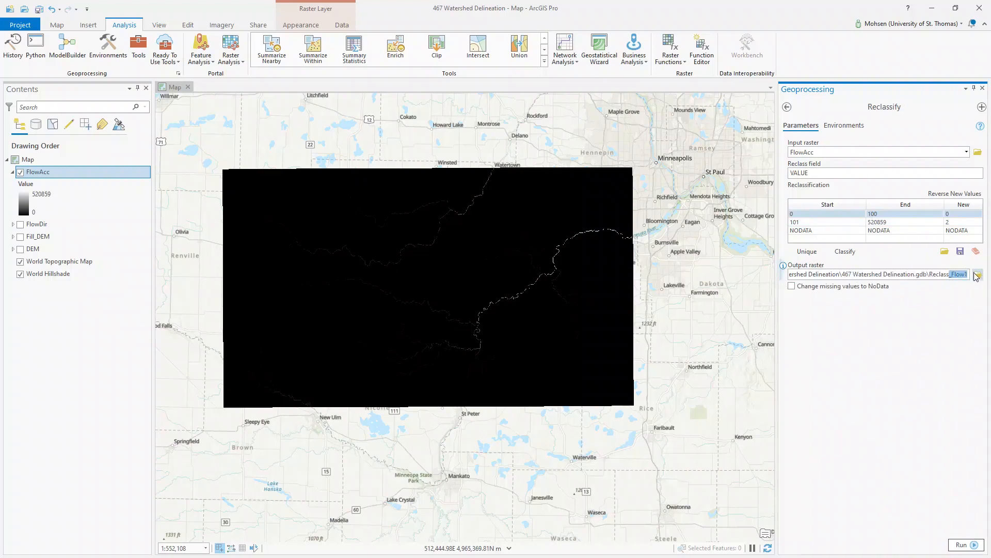
pyautogui.press('BackSpace')
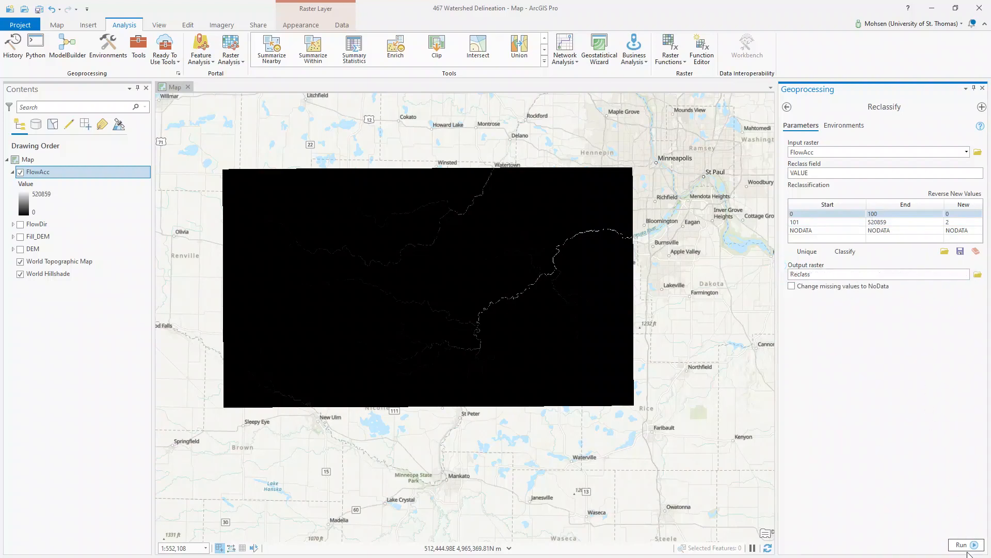
pyautogui.click(965, 547)
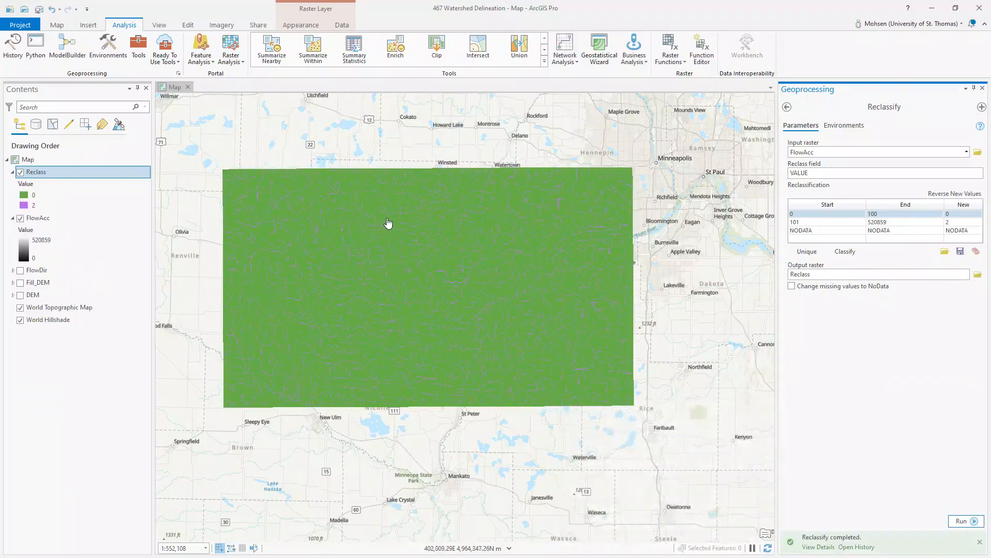
# Examine the stream network pattern in the Reclass raster at close range and over its full extent
pyautogui.scroll(5, 516, 241)
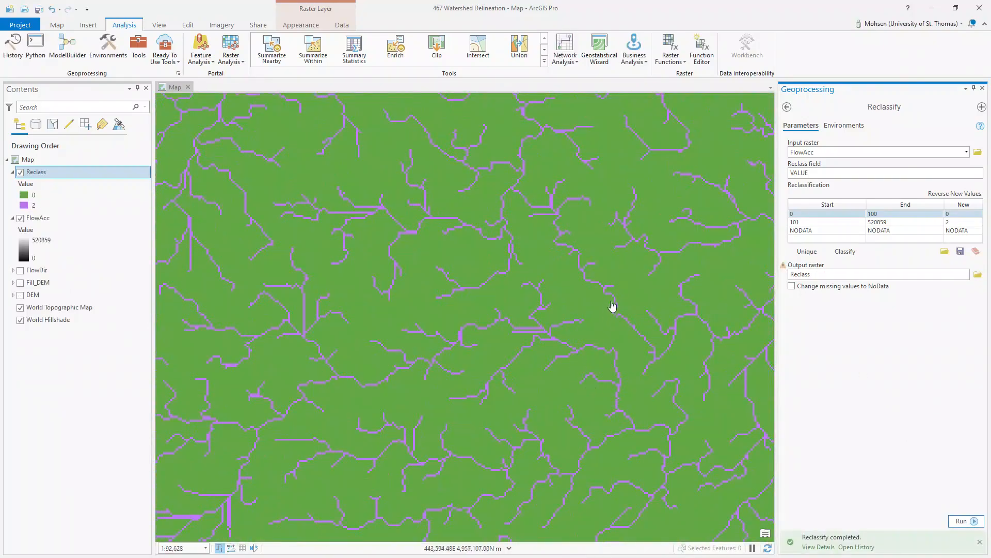
pyautogui.moveTo(581, 303); pyautogui.dragTo(466, 294)
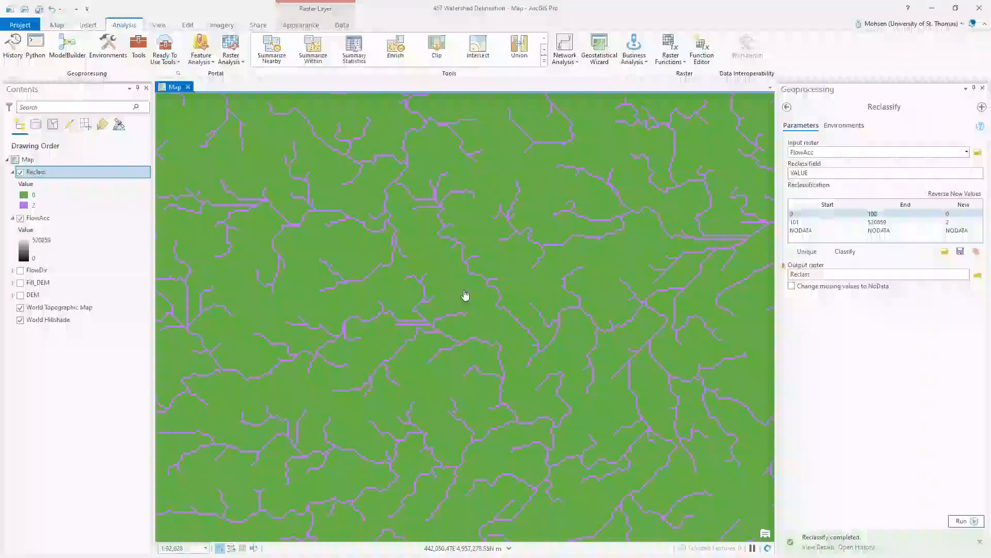
pyautogui.scroll(-4, 465, 294)
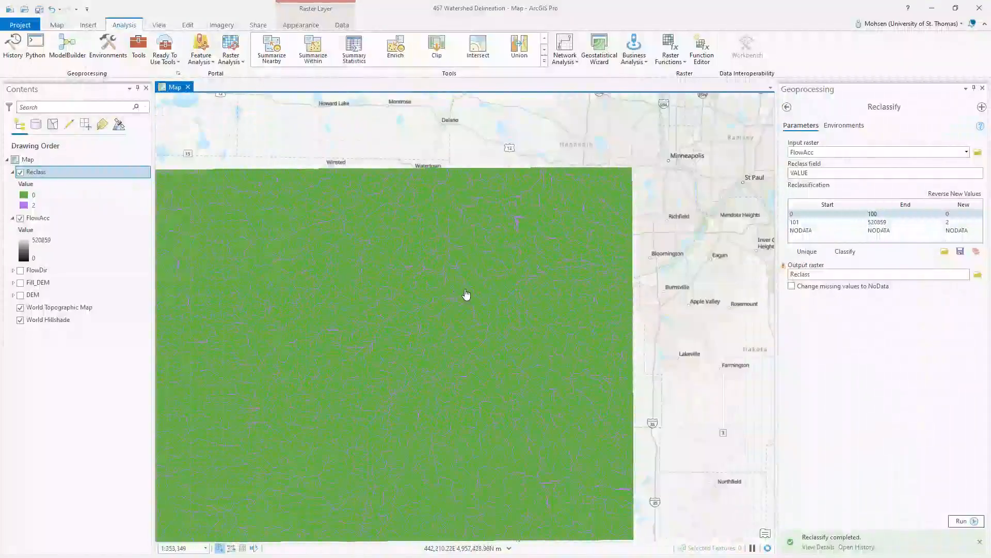
pyautogui.moveTo(463, 295); pyautogui.dragTo(540, 256)
pyautogui.scroll(-2, 545, 261)
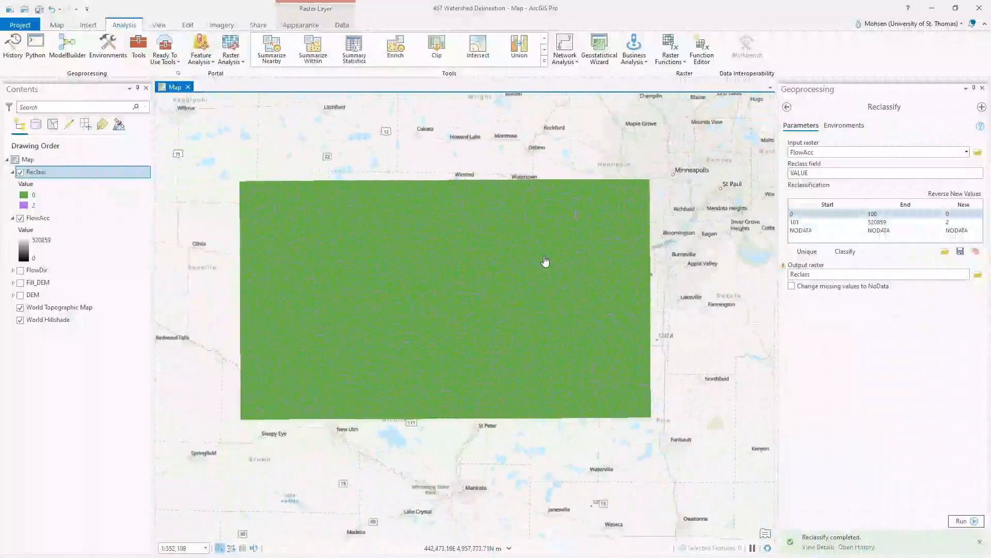
pyautogui.scroll(2, 544, 262)
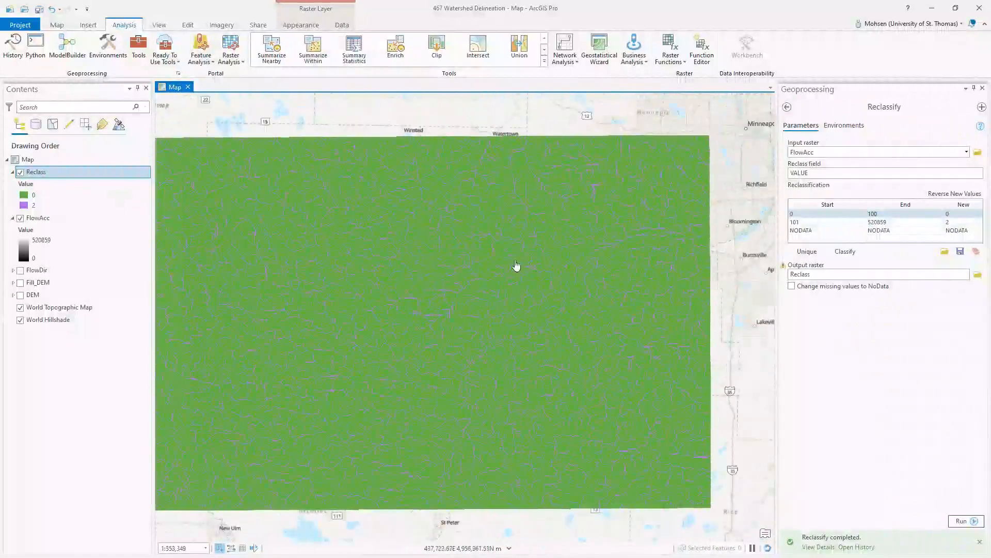
pyautogui.moveTo(516, 268); pyautogui.dragTo(544, 260)
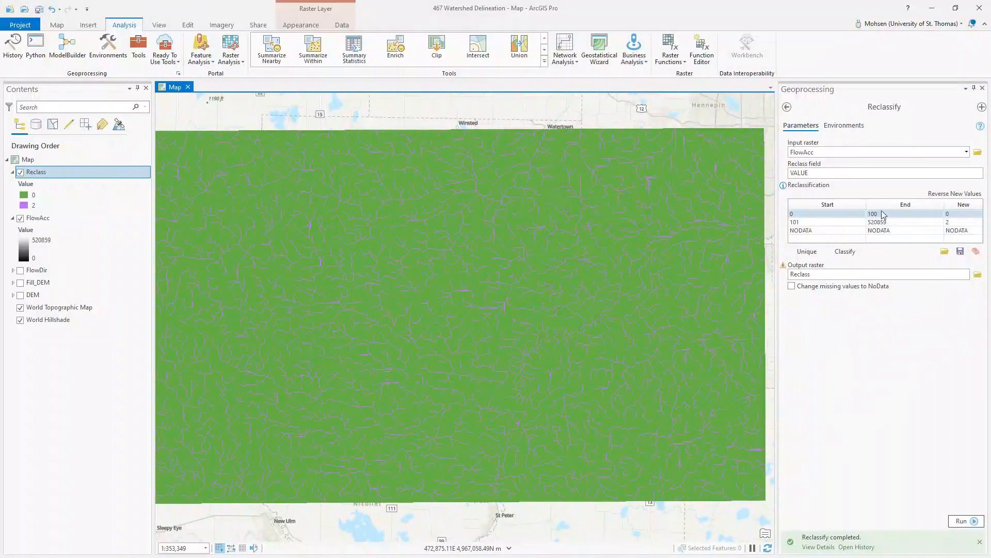
# Change the first class's end to 1000, and give the second class a start of 1001 and new value 1
pyautogui.click(883, 214)
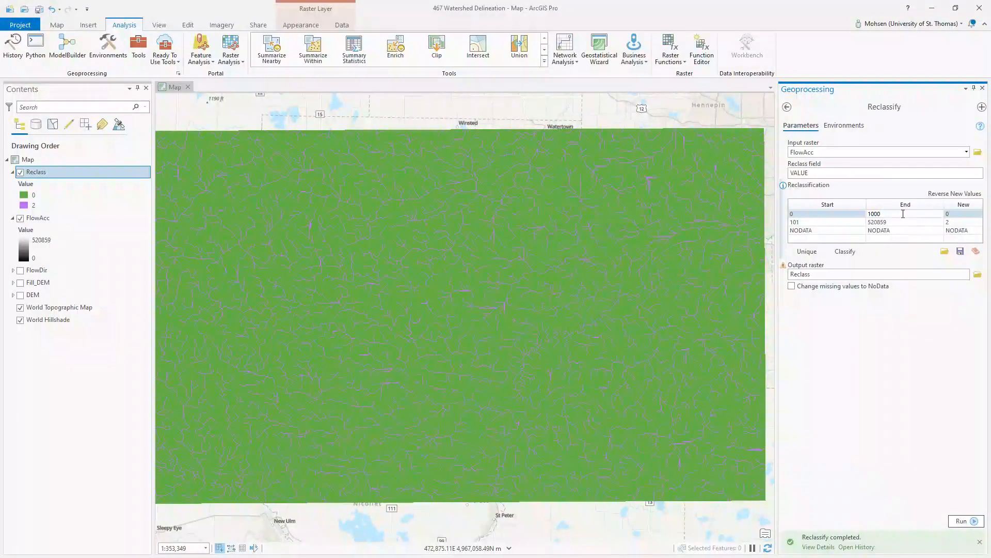
pyautogui.click(819, 225)
pyautogui.click(797, 223)
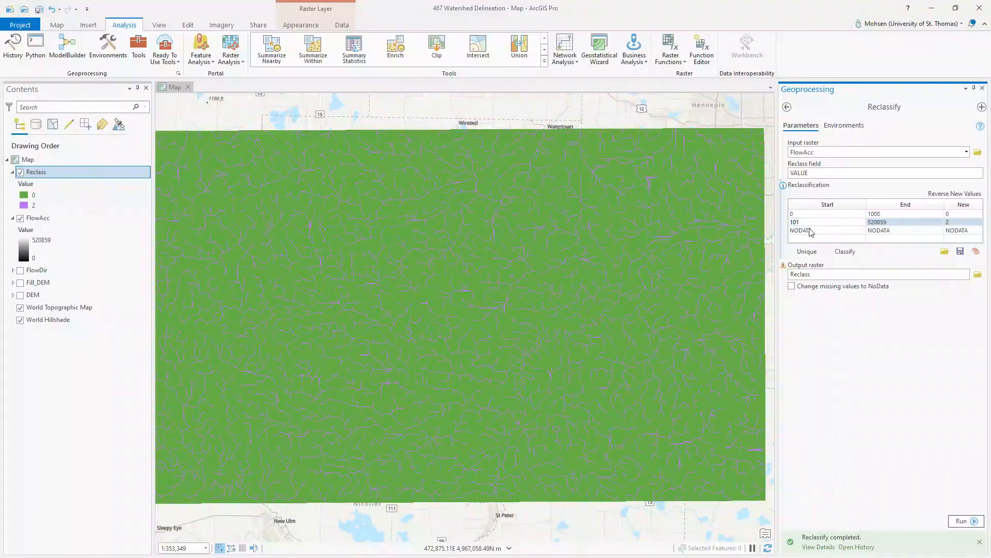
pyautogui.click(958, 221)
pyautogui.click(954, 224)
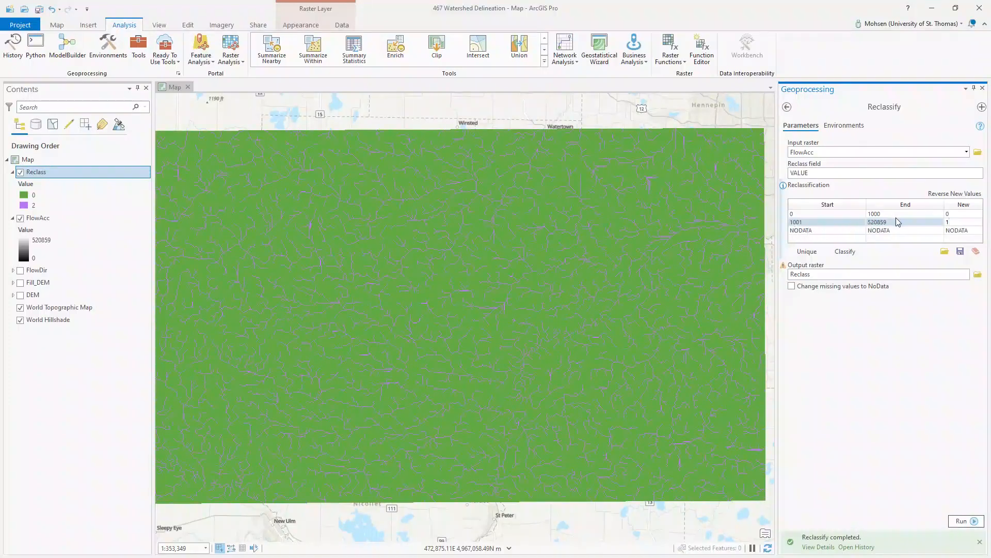
# Rerun the reclassification of FlowAcc with the edited classes, and hide and collapse the FlowAcc layer
pyautogui.click(896, 355)
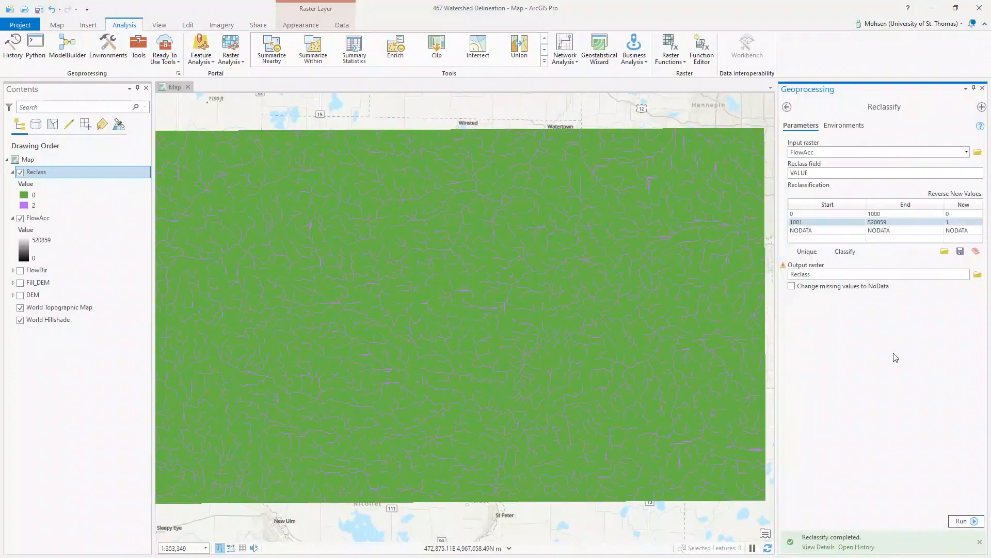
pyautogui.click(961, 521)
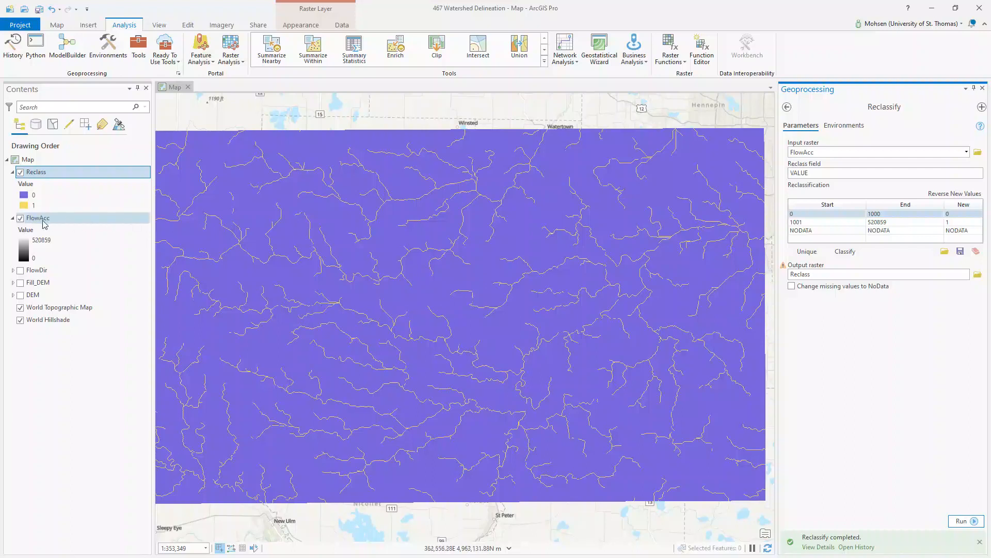
pyautogui.click(20, 219)
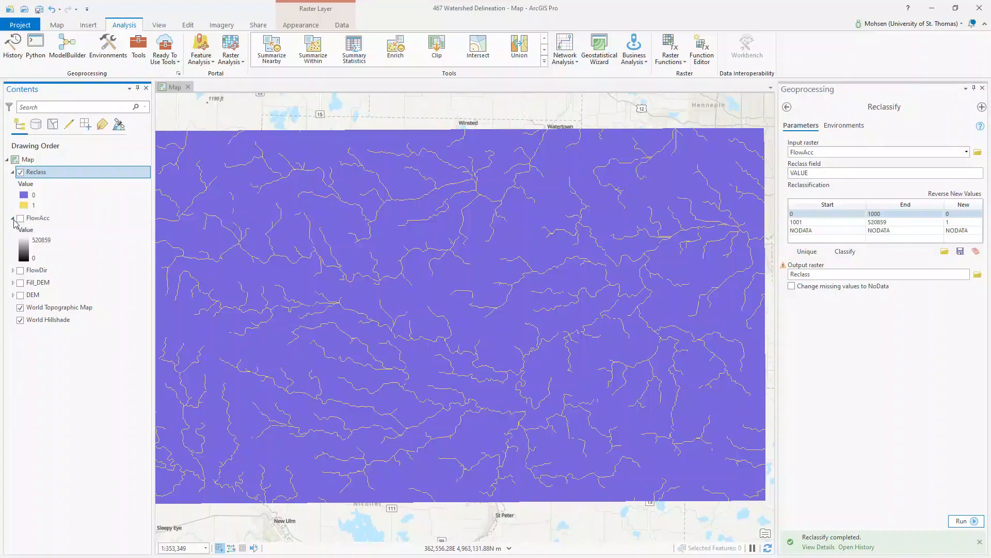
pyautogui.click(13, 219)
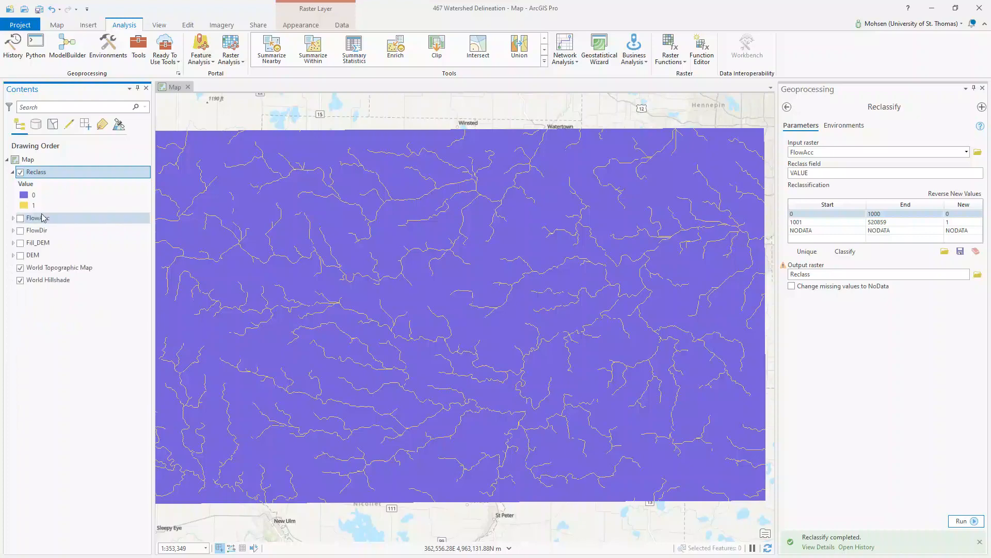
# Compare the Reclass stream network with the basemap by toggling its visibility, and examine the stream cells at close range
pyautogui.click(20, 172)
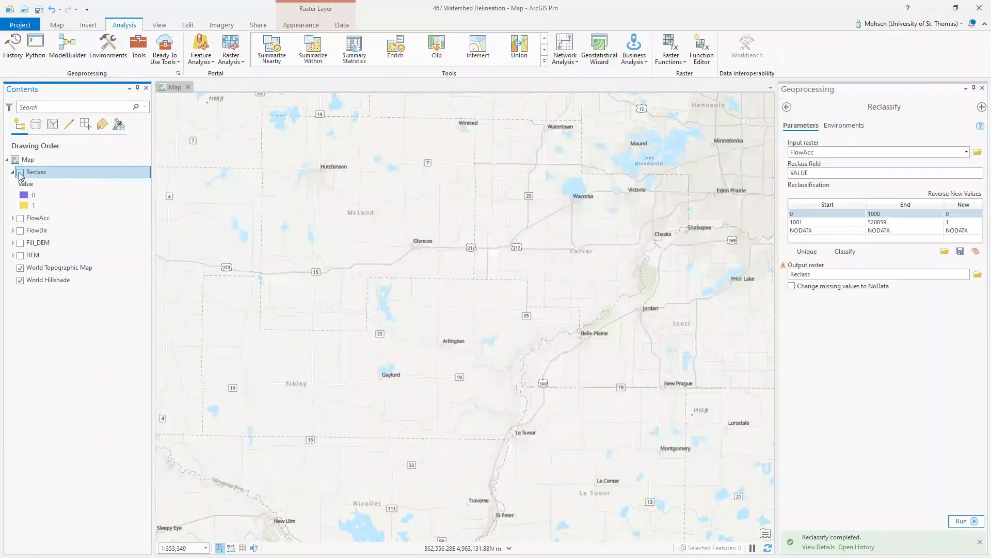
pyautogui.click(20, 173)
pyautogui.click(20, 172)
pyautogui.click(20, 173)
pyautogui.click(21, 173)
pyautogui.click(20, 172)
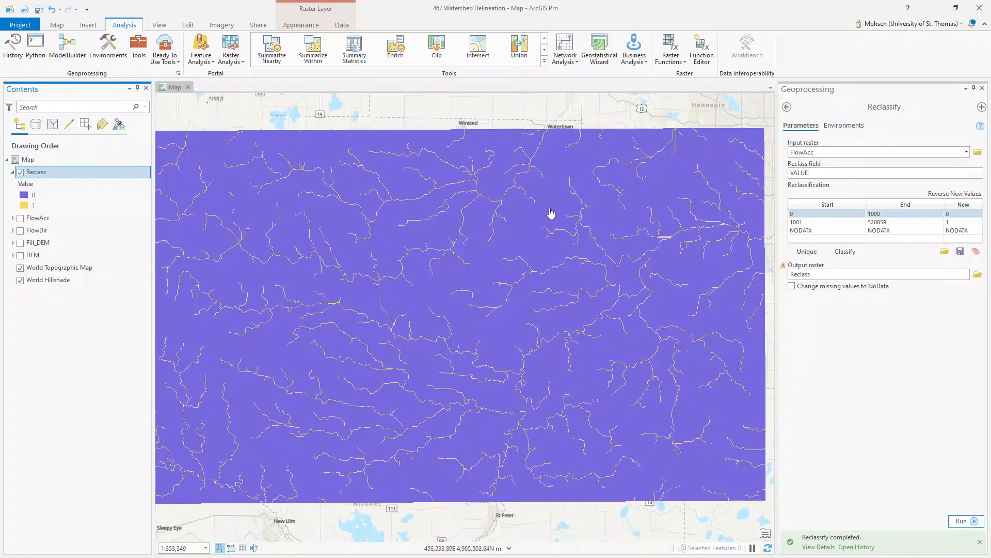
pyautogui.scroll(3, 594, 300)
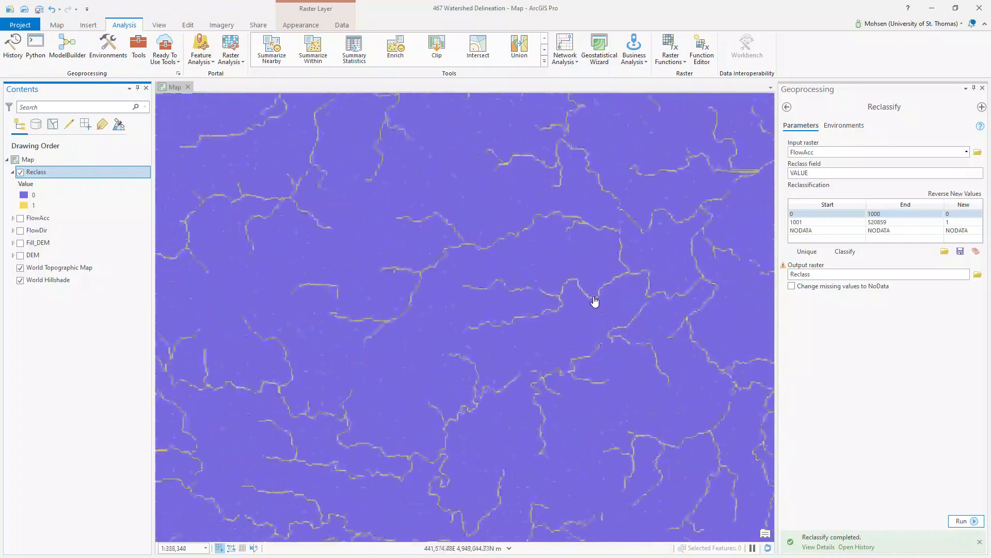
pyautogui.scroll(2, 594, 301)
pyautogui.scroll(2, 594, 301)
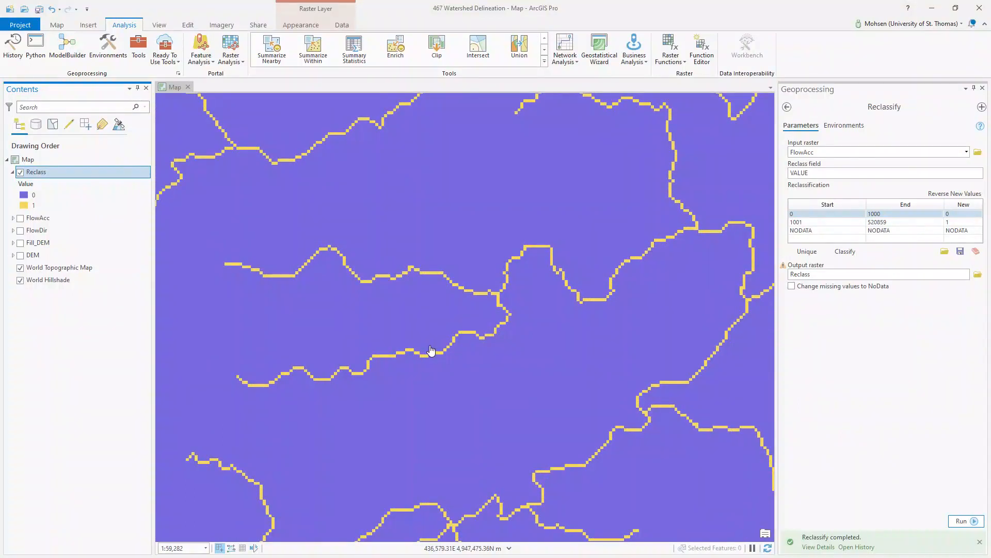
# Hide Reclass to examine the basemap's creeks around Gotha and East Union, and show the layer again
pyautogui.click(19, 172)
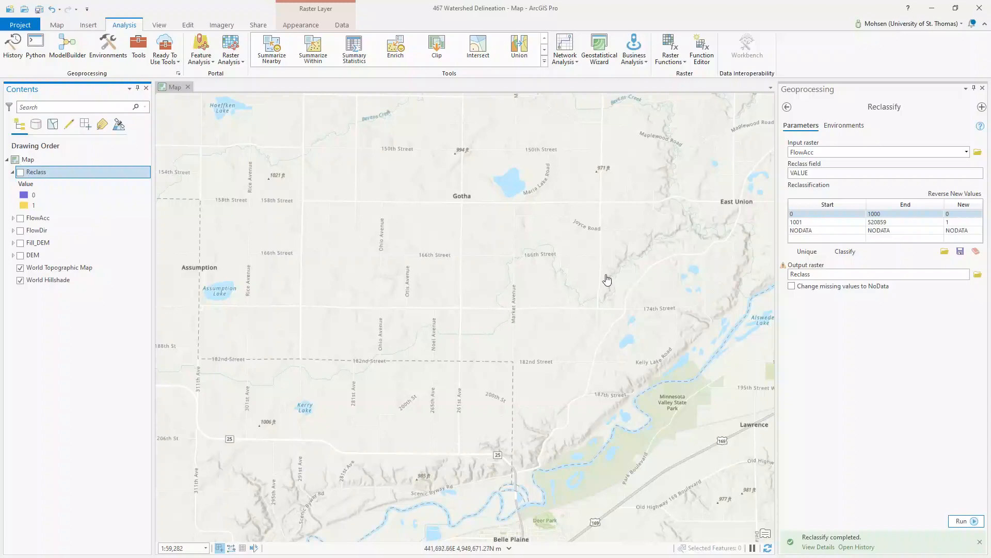
pyautogui.scroll(5, 591, 299)
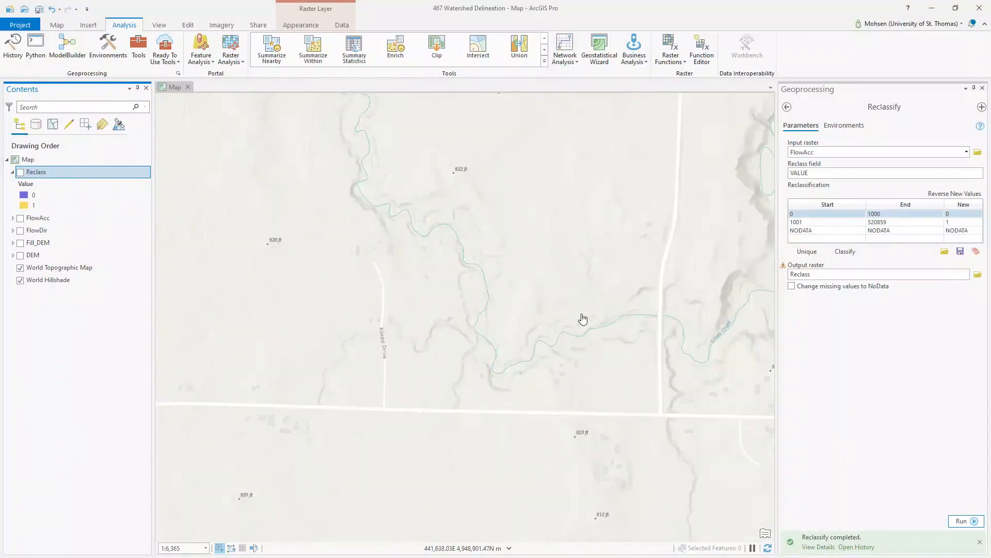
pyautogui.scroll(-3, 534, 306)
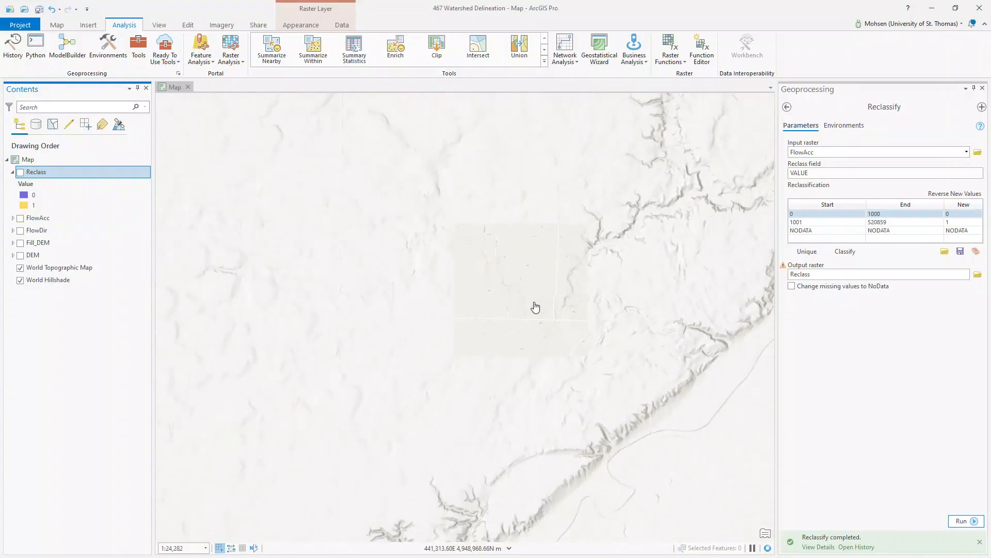
pyautogui.scroll(-3, 535, 308)
pyautogui.moveTo(529, 264); pyautogui.dragTo(529, 313)
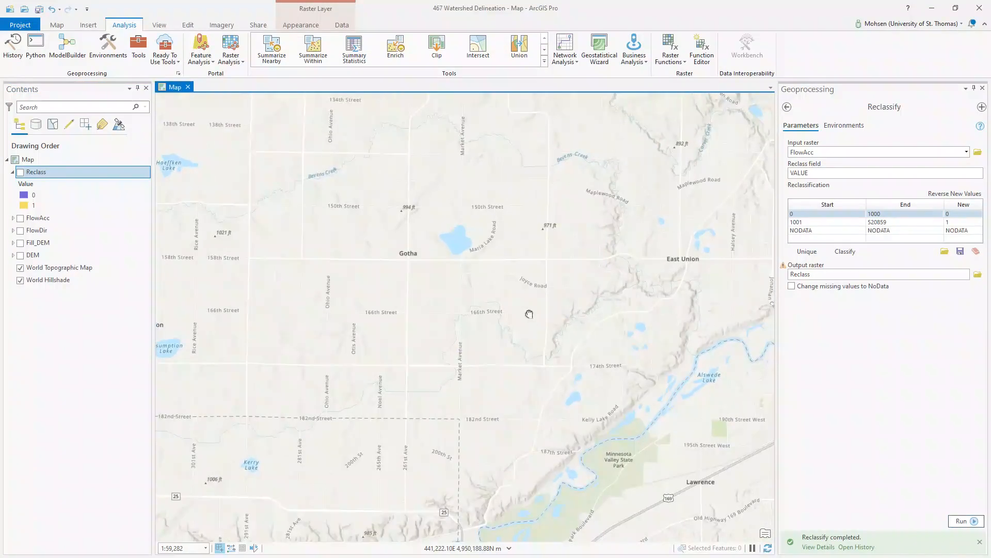
pyautogui.scroll(-2, 529, 317)
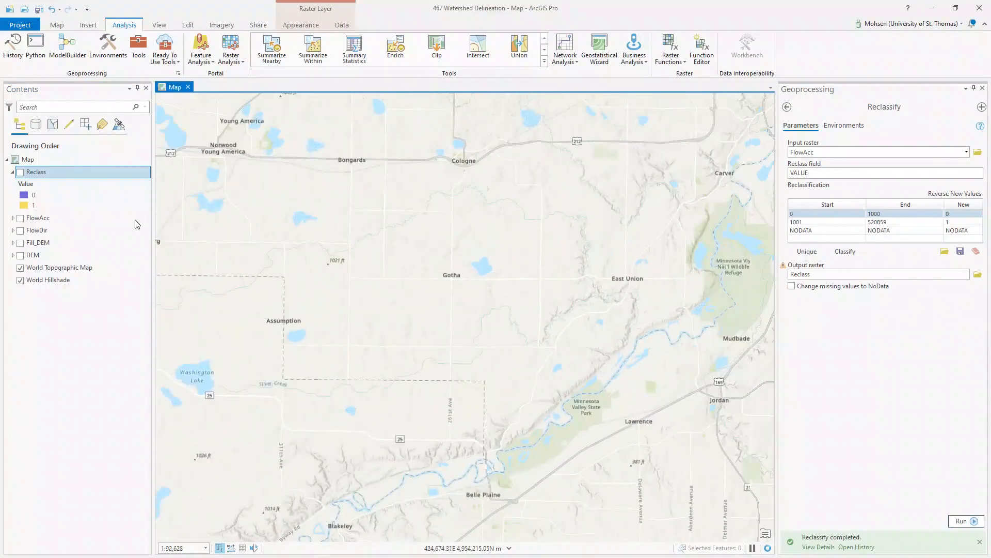
pyautogui.click(20, 173)
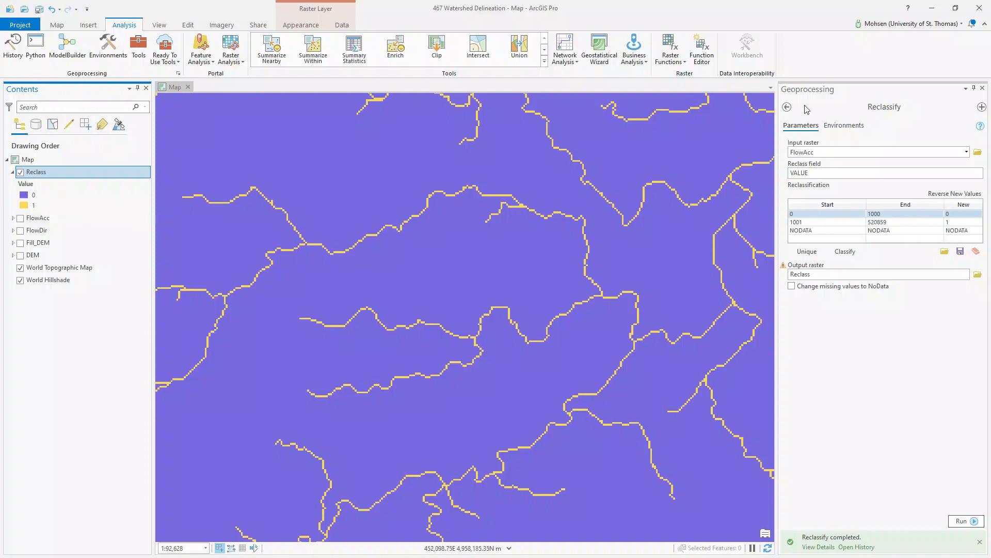
# Search the geoprocessing tools for "raster to polyline" and open the Raster to Polyline tool
pyautogui.click(787, 107)
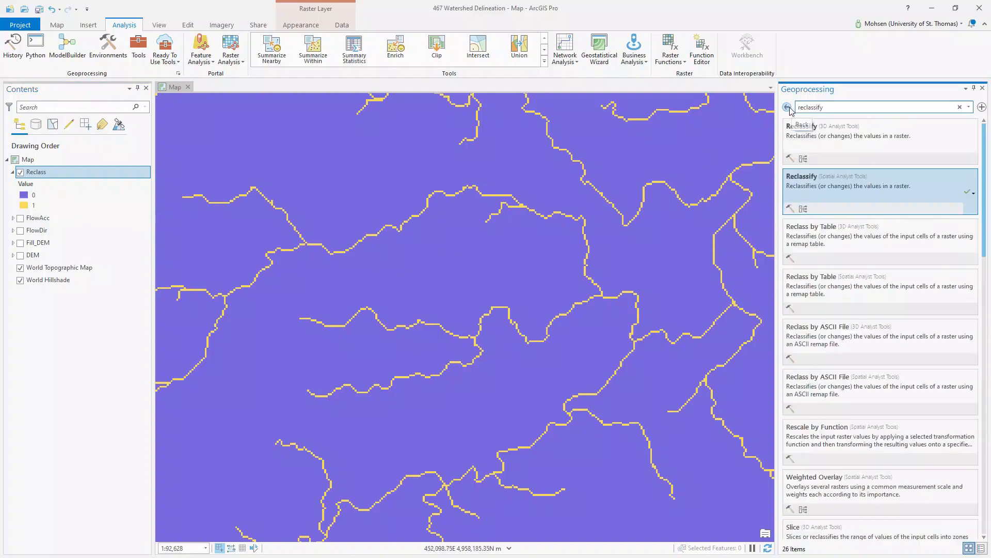
pyautogui.doubleClick(841, 107)
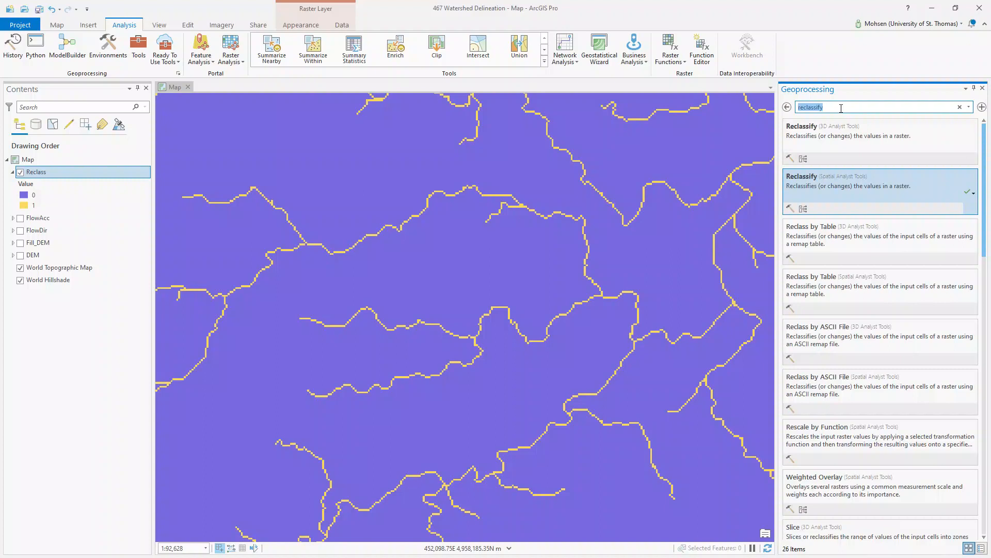
pyautogui.press('BackSpace')
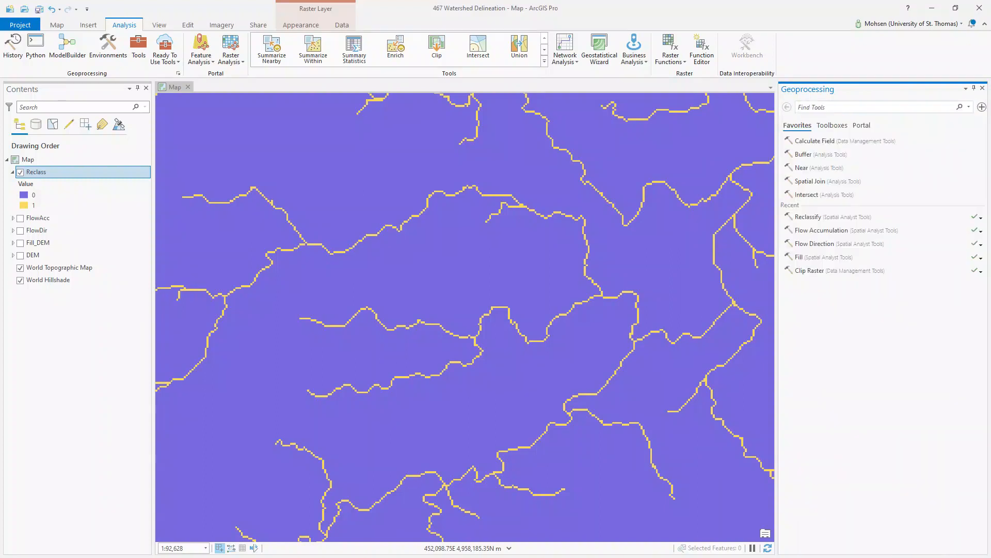
pyautogui.write('raster to')
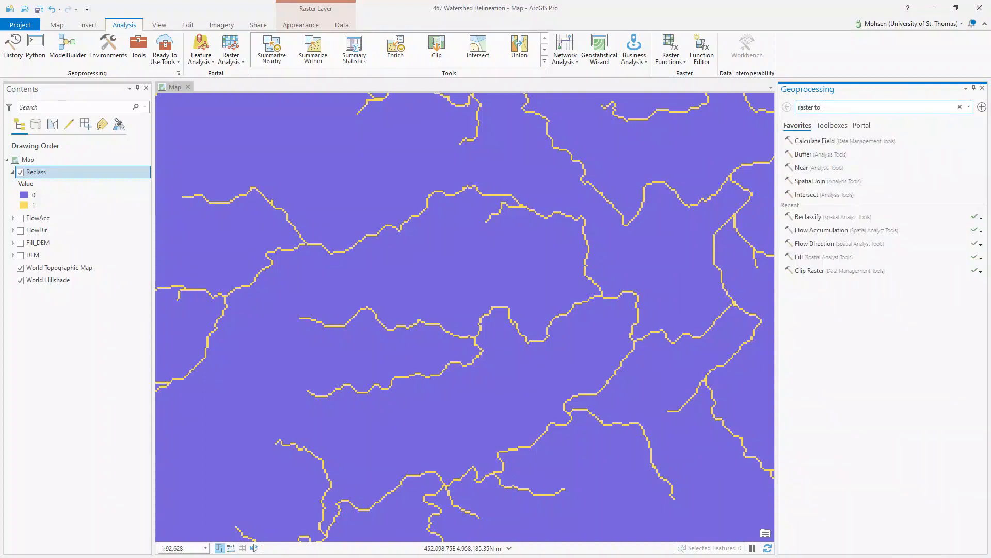
pyautogui.write(' polylin')
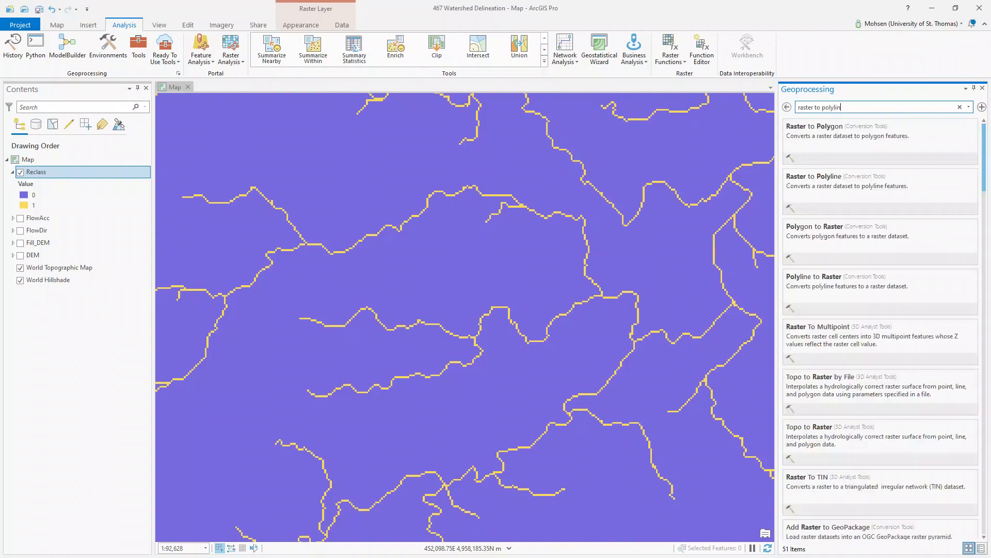
pyautogui.write('e')
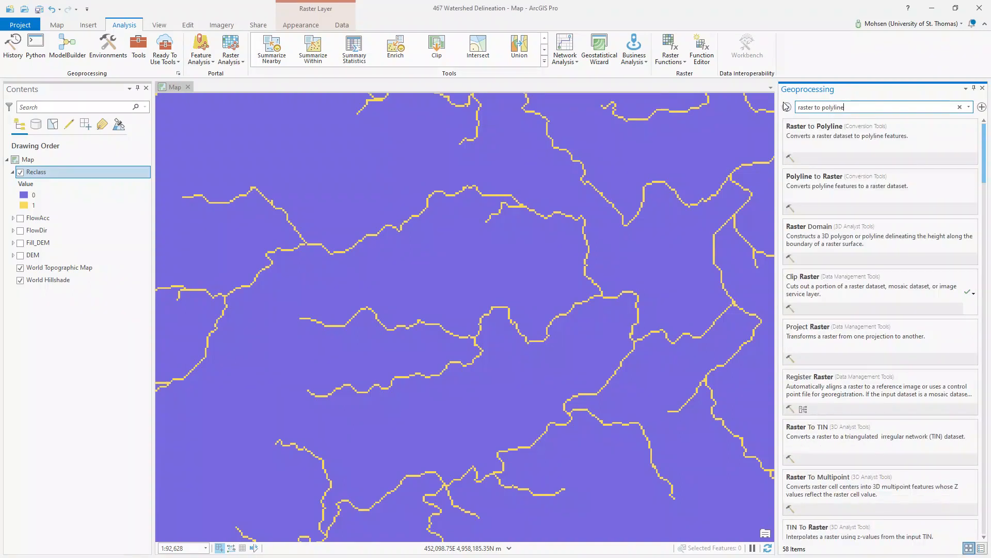
pyautogui.click(837, 149)
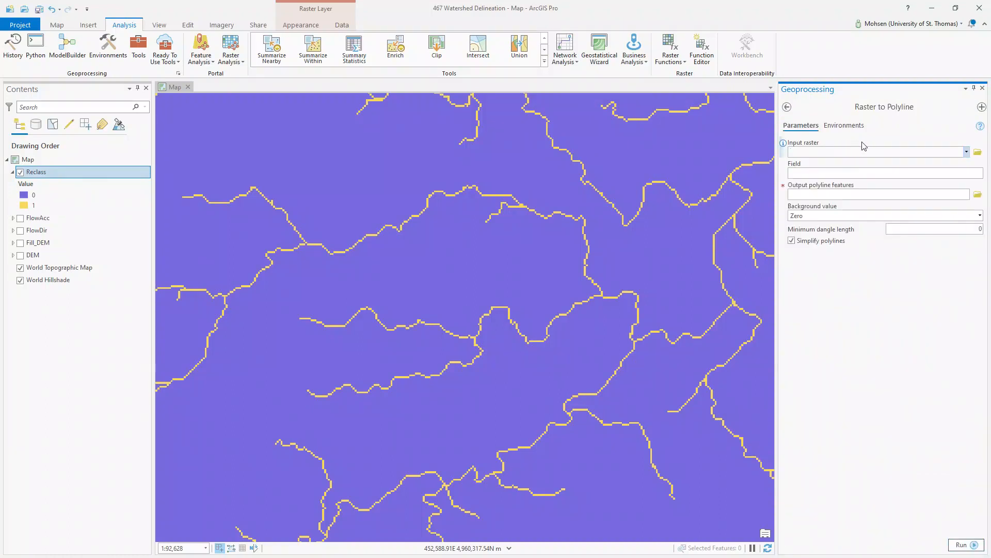
# Convert the Reclass raster to polyline features named Streams, with zero as background value and simplified polylines
pyautogui.click(966, 153)
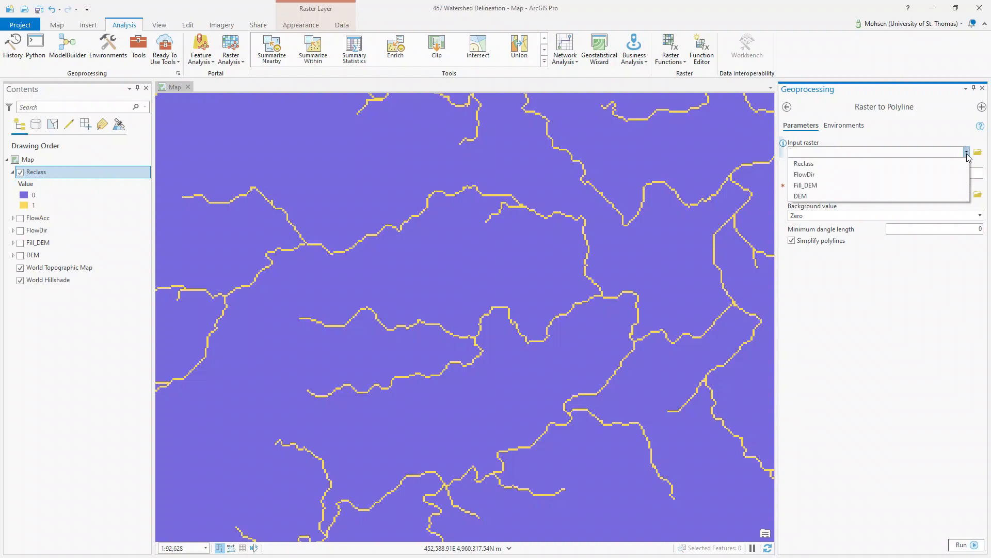
pyautogui.click(912, 164)
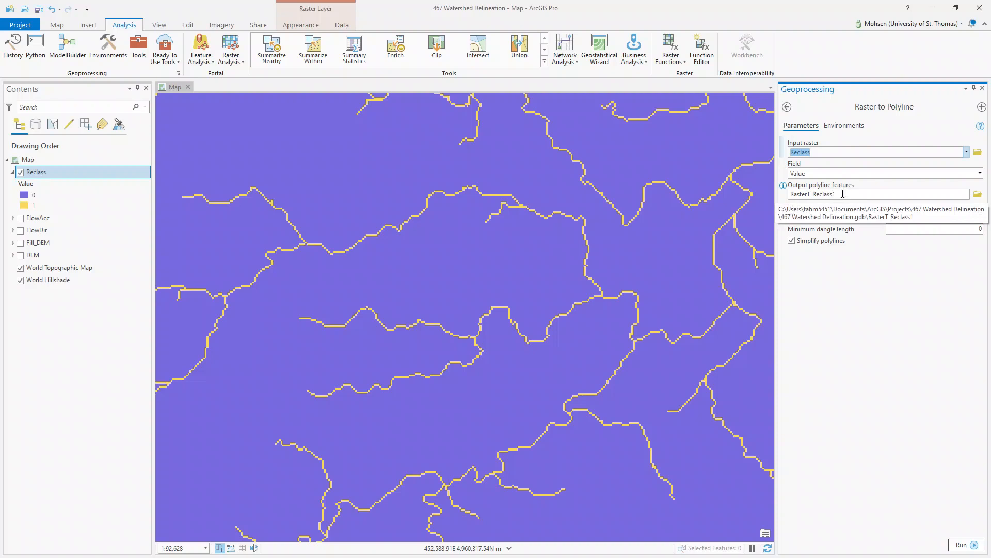
pyautogui.click(846, 193)
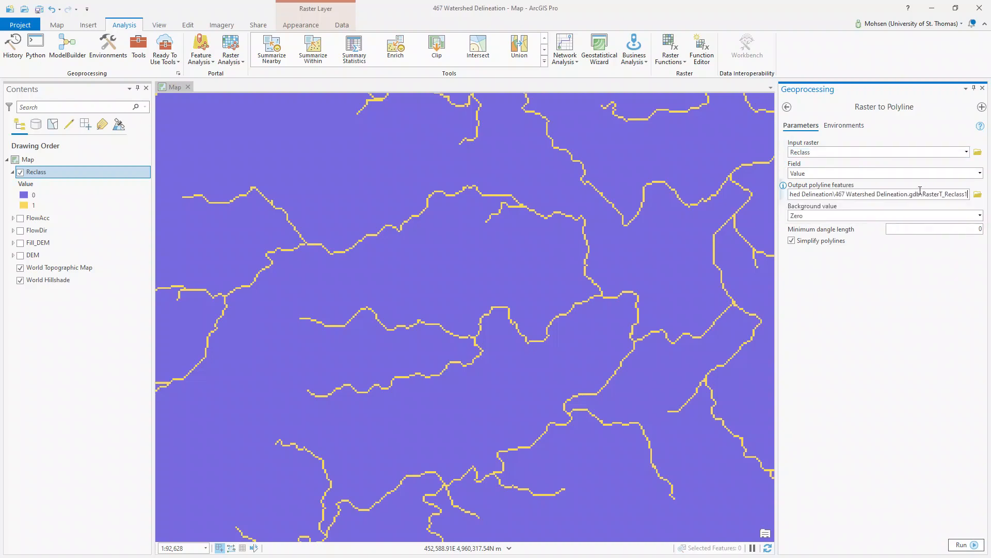
pyautogui.moveTo(925, 197); pyautogui.dragTo(986, 201)
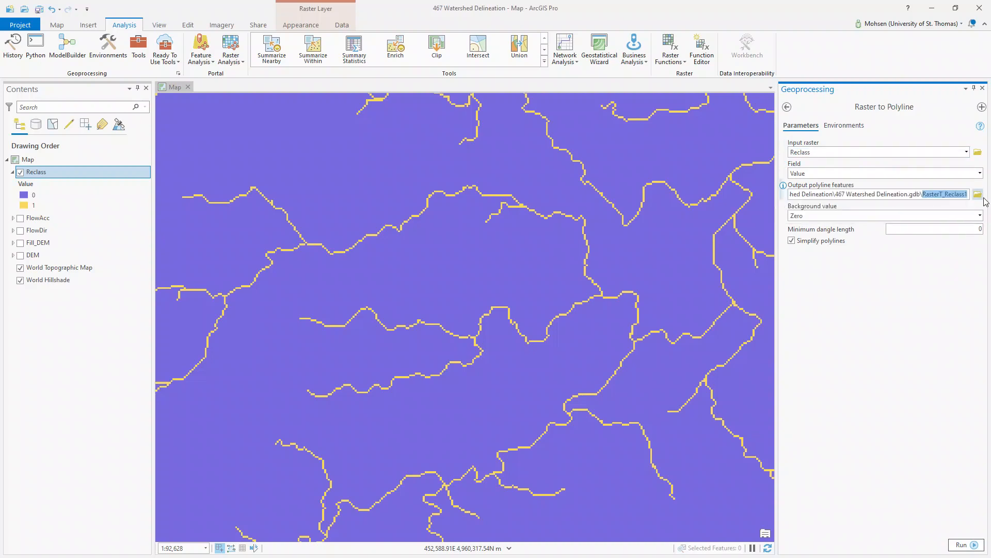
pyautogui.write('Strea')
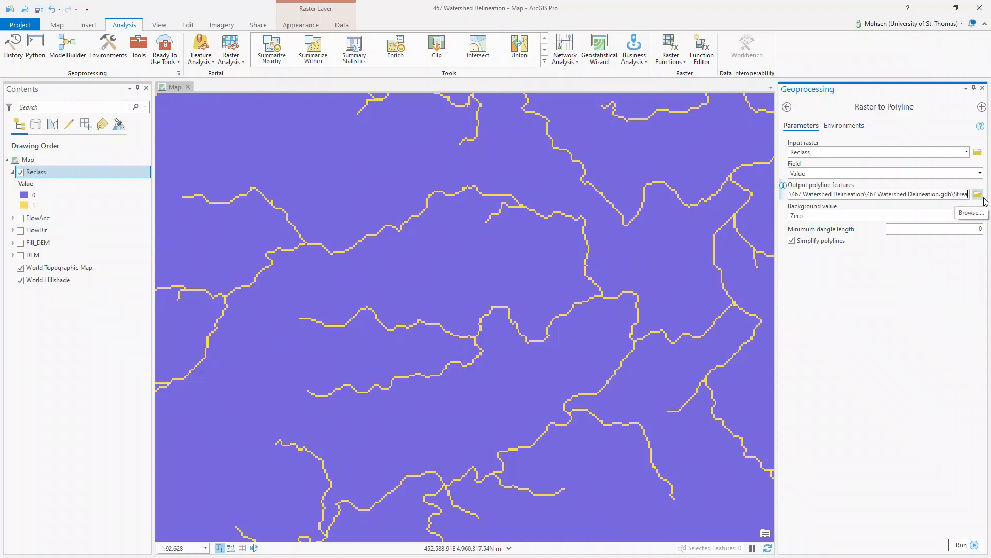
pyautogui.write('ms')
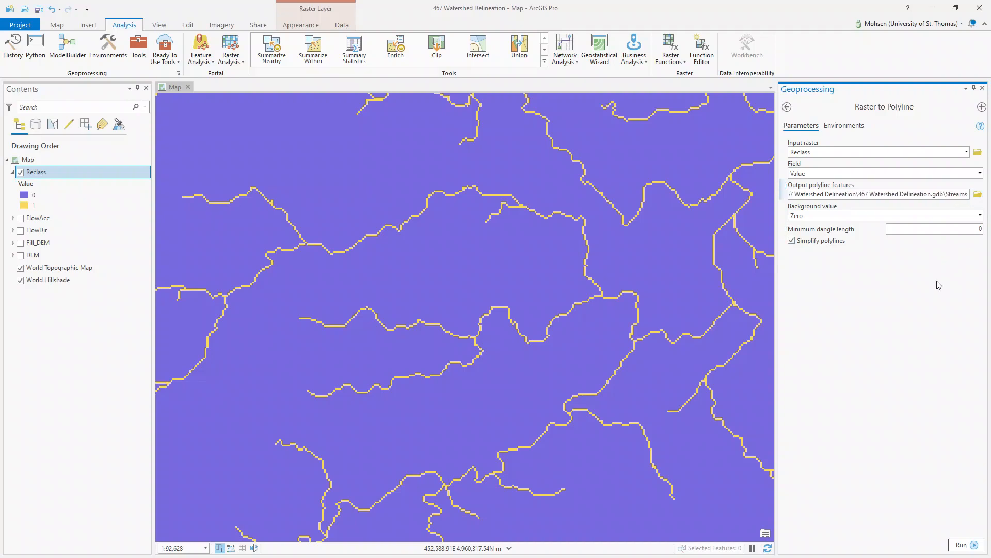
pyautogui.click(940, 317)
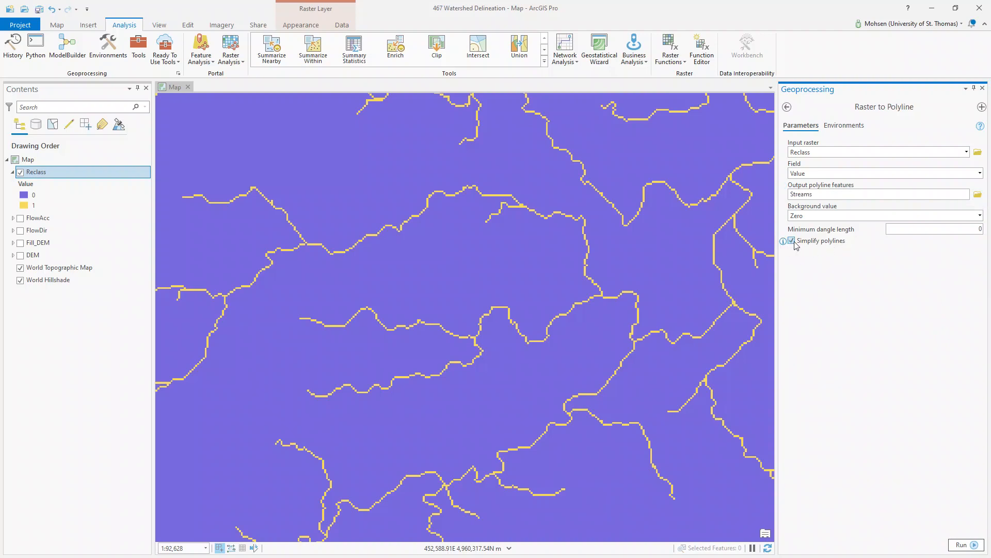
pyautogui.click(960, 544)
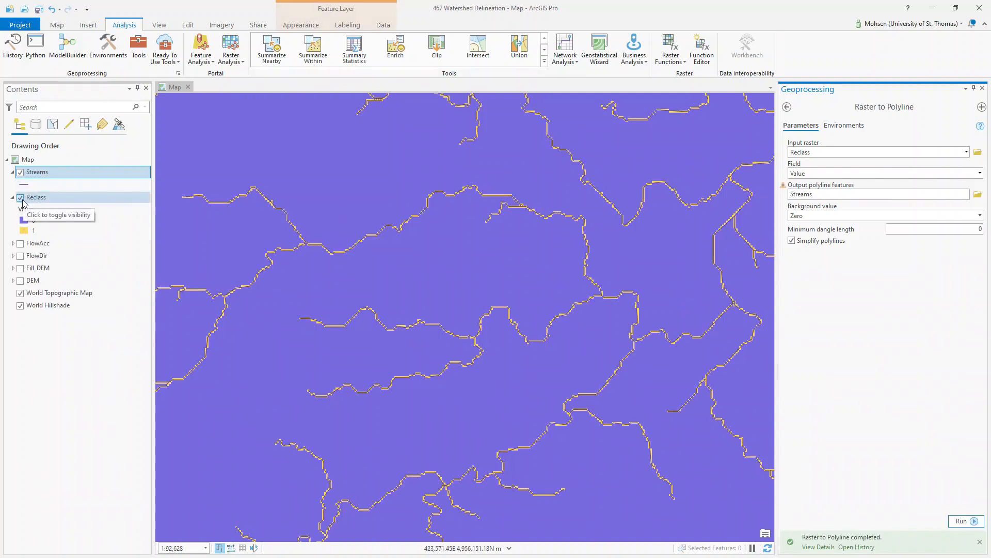
# Hide and collapse the Reclass layer, and examine the Streams lines over the basemap at full extent and up close
pyautogui.click(21, 198)
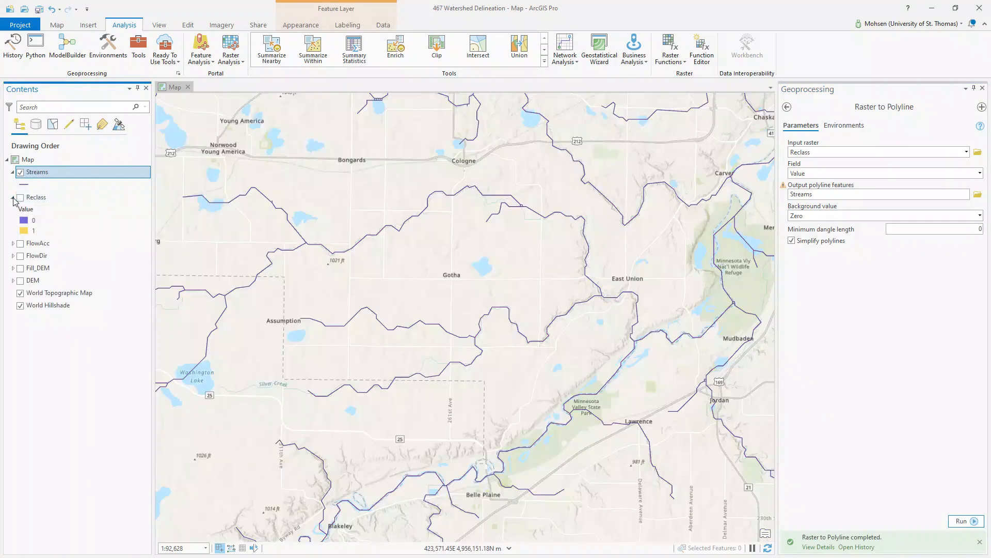
pyautogui.click(13, 197)
pyautogui.scroll(-3, 500, 333)
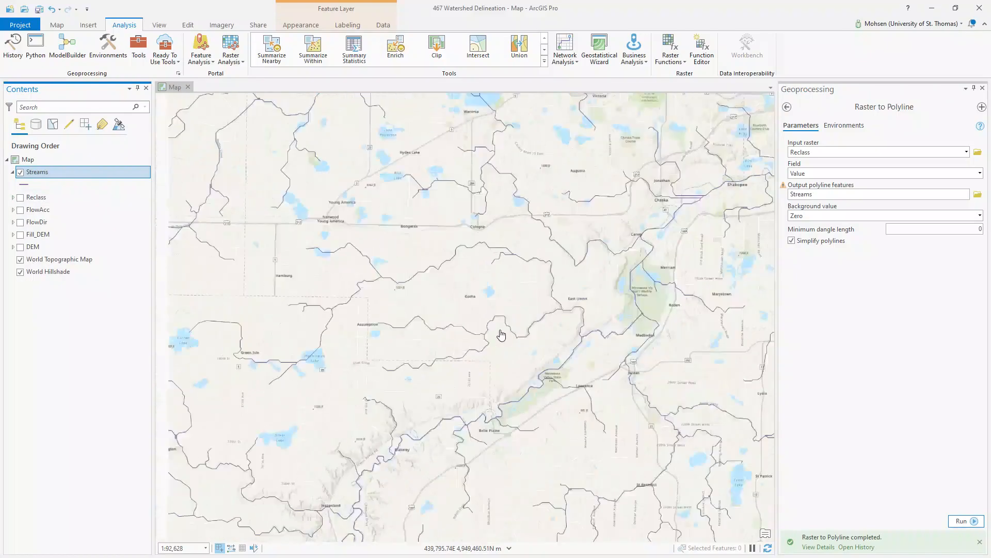
pyautogui.scroll(-2, 504, 331)
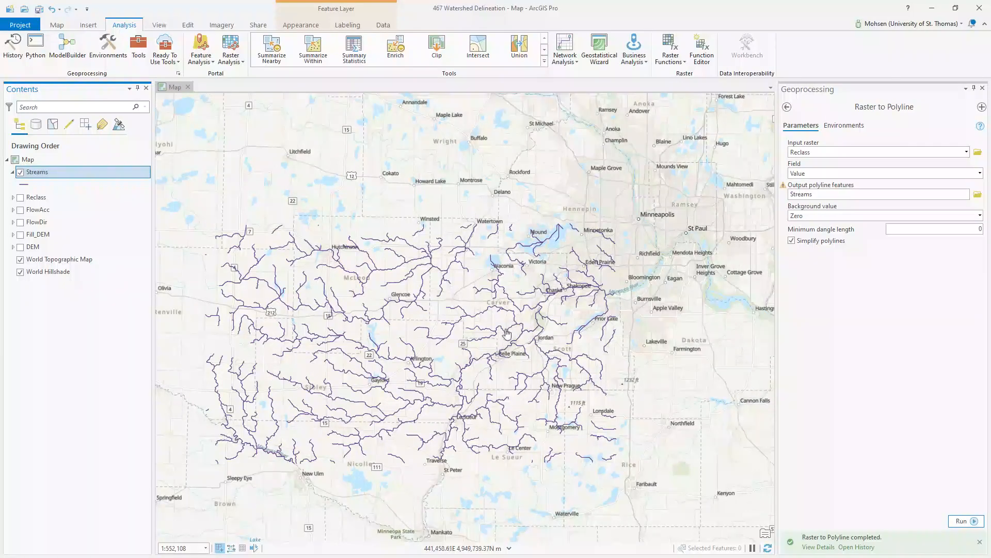
pyautogui.scroll(5, 506, 334)
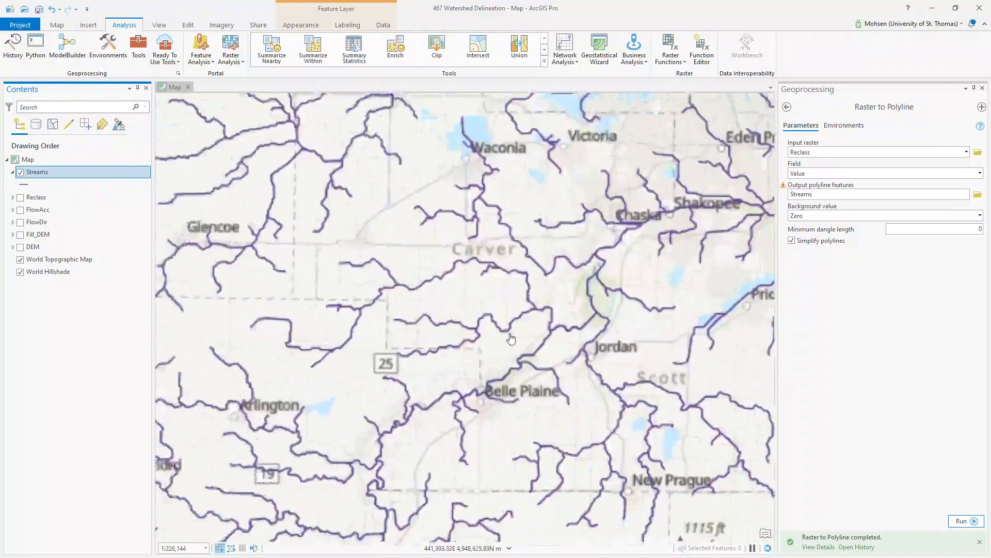
pyautogui.scroll(2, 465, 343)
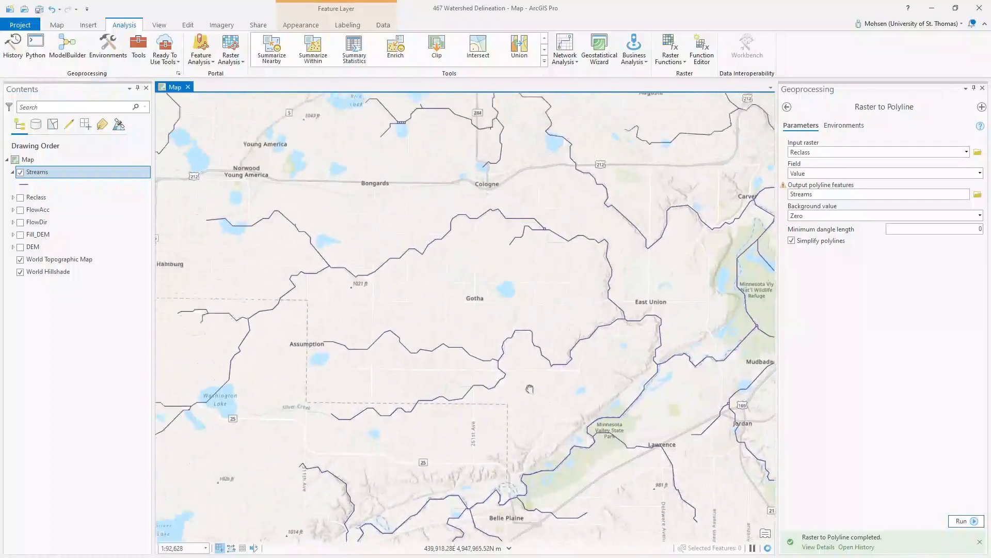
# Restyle the Streams layer with the Water (line) symbol and change its line color to bright blue
pyautogui.click(24, 186)
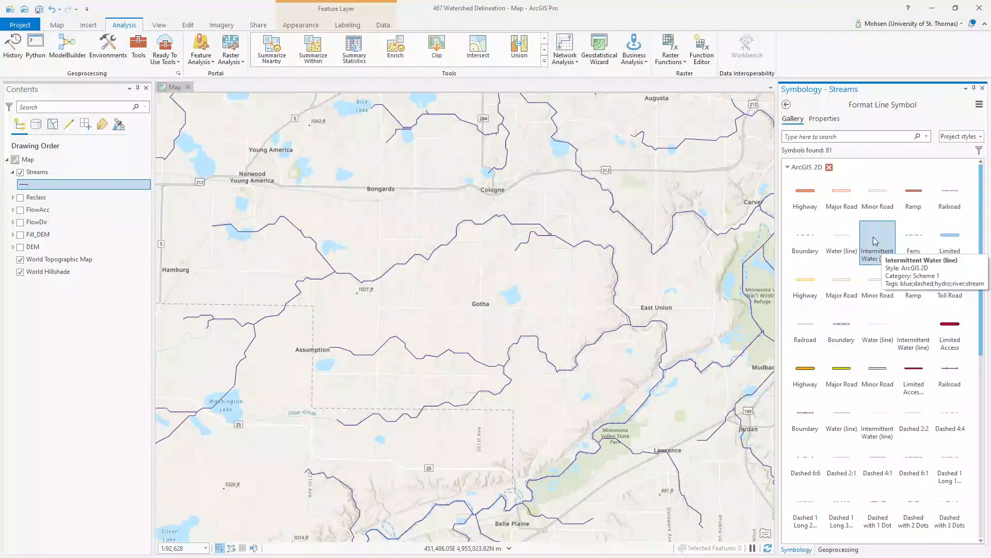
pyautogui.click(837, 240)
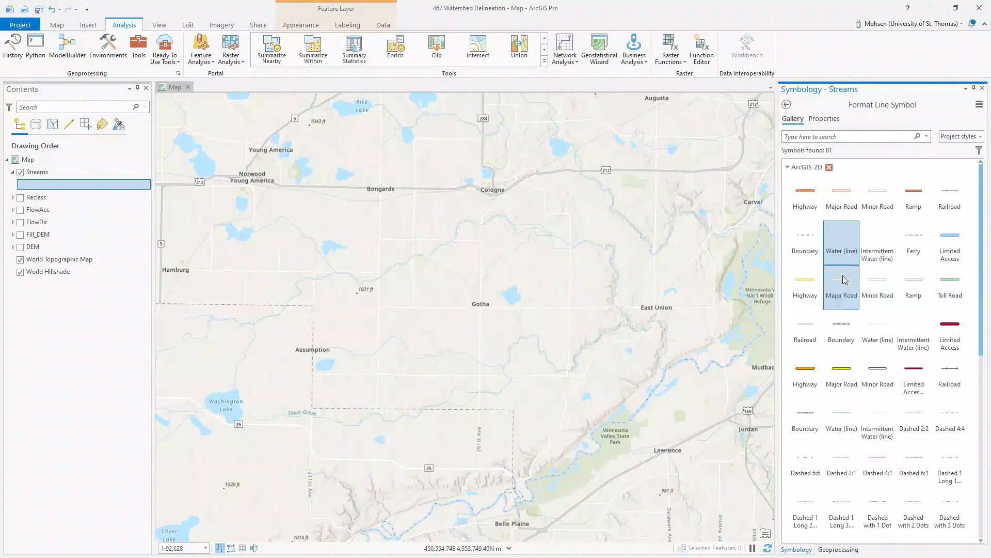
pyautogui.click(828, 119)
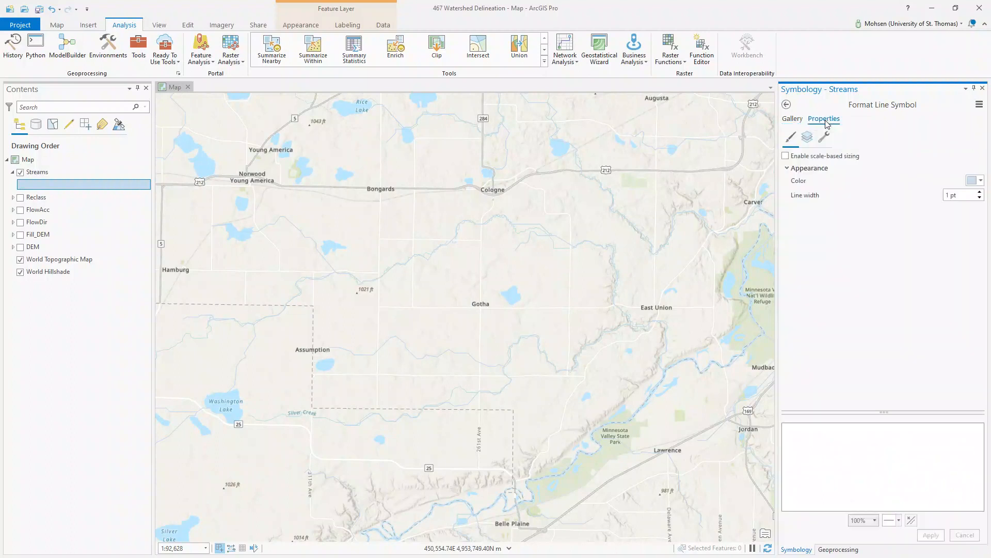
pyautogui.click(981, 181)
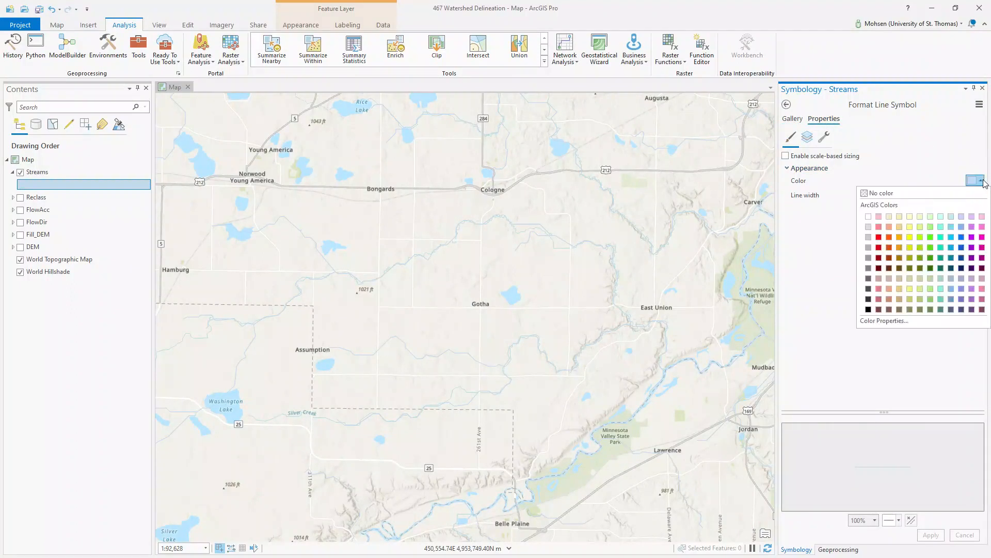
pyautogui.click(962, 237)
pyautogui.click(930, 535)
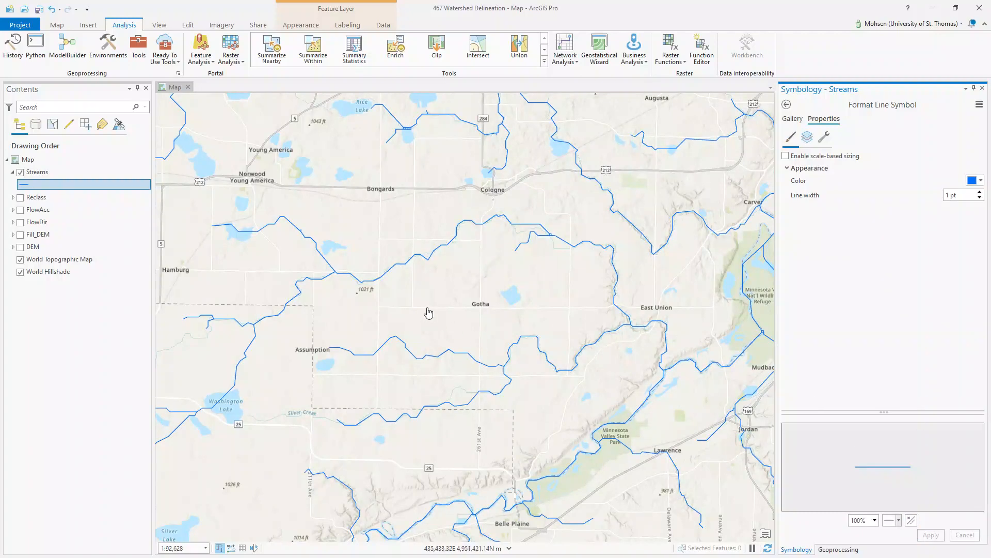
# Examine the blue Streams network at full extent and up close around Gotha and East Union
pyautogui.scroll(-3, 425, 308)
pyautogui.scroll(-2, 437, 304)
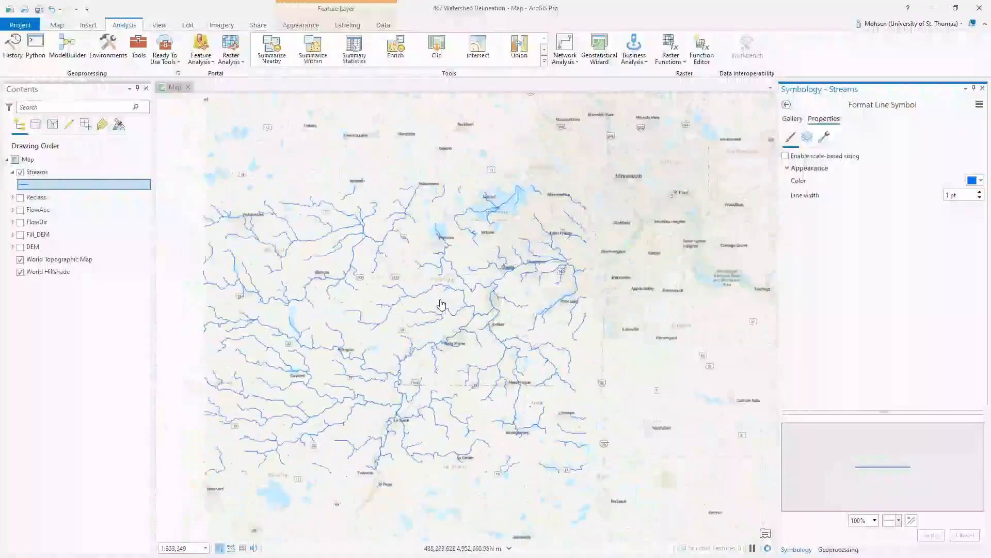
pyautogui.moveTo(392, 338); pyautogui.dragTo(498, 339)
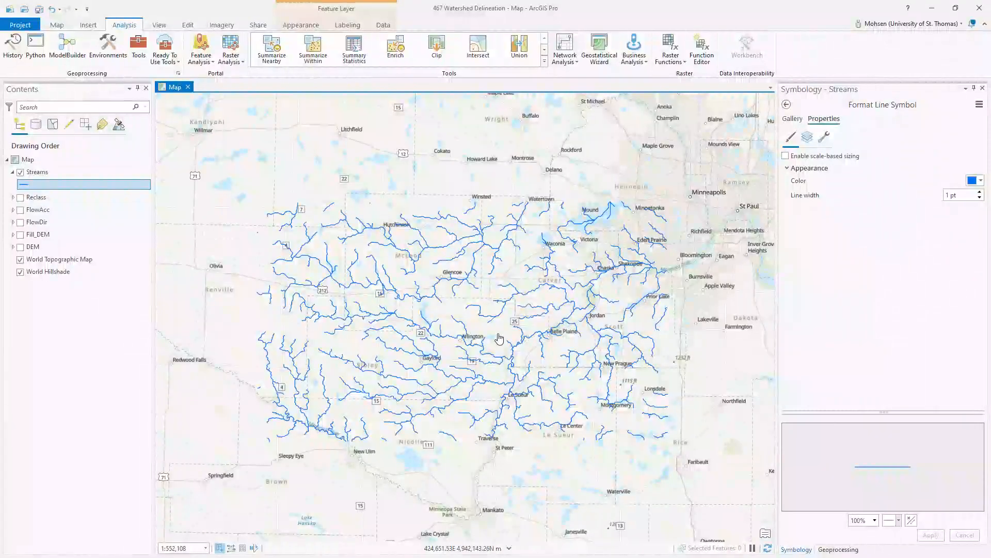
pyautogui.scroll(3, 551, 314)
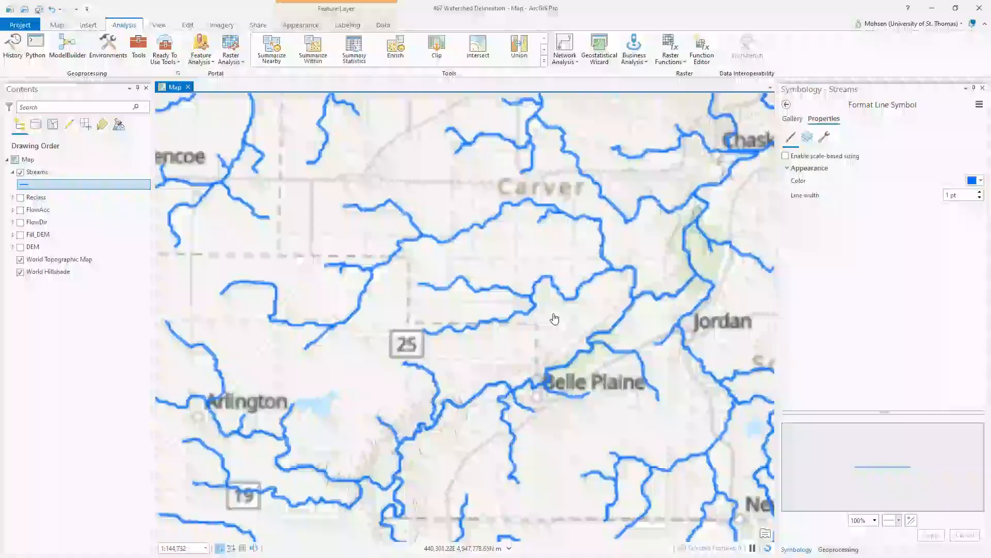
pyautogui.moveTo(545, 316); pyautogui.dragTo(516, 405)
pyautogui.scroll(2, 481, 375)
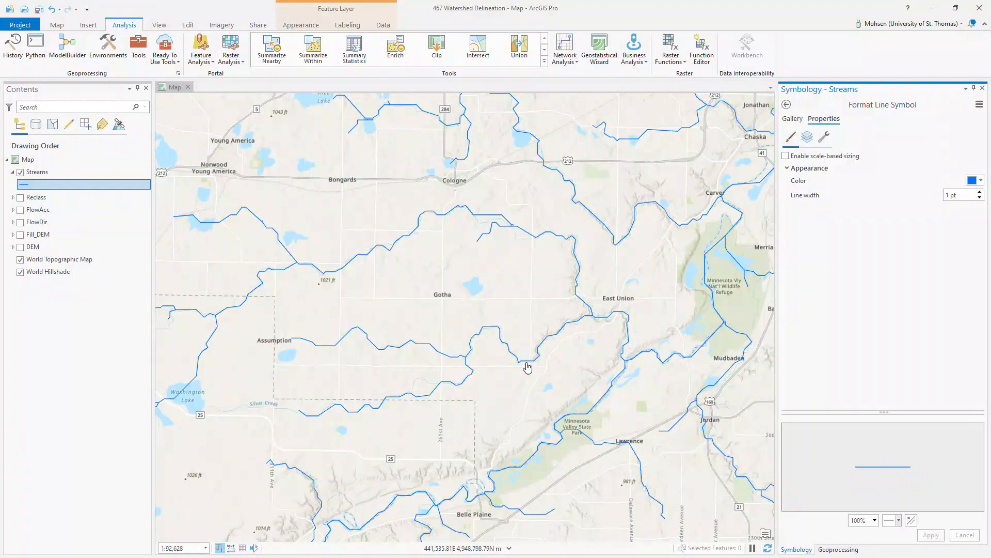
# Show the project catalog and expand the 467 Watershed Delineation.gdb geodatabase
pyautogui.click(164, 26)
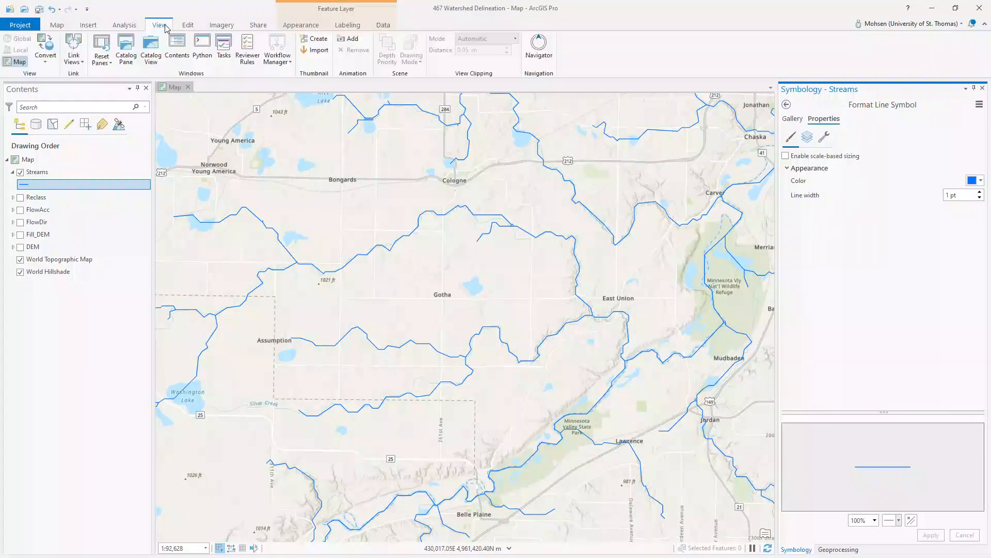
pyautogui.click(129, 47)
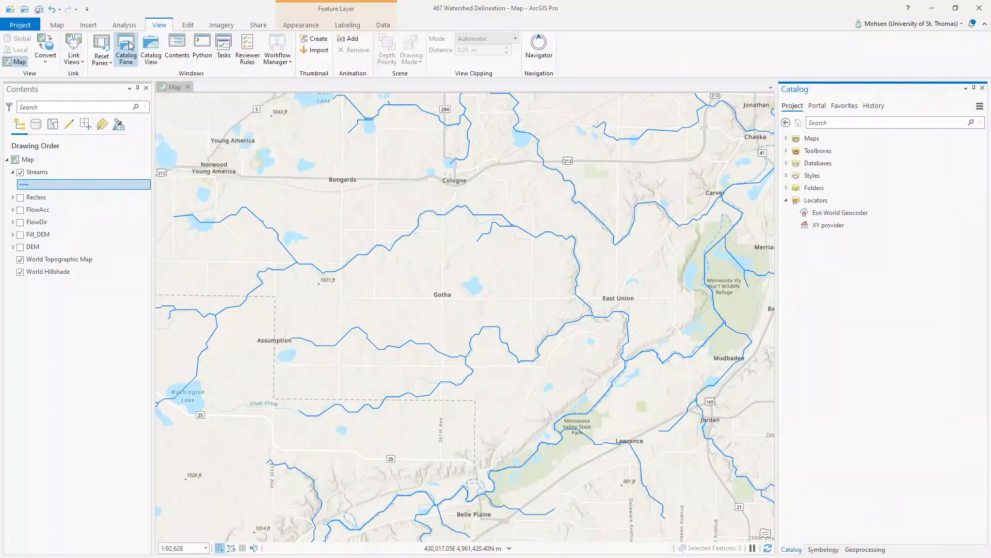
pyautogui.click(787, 165)
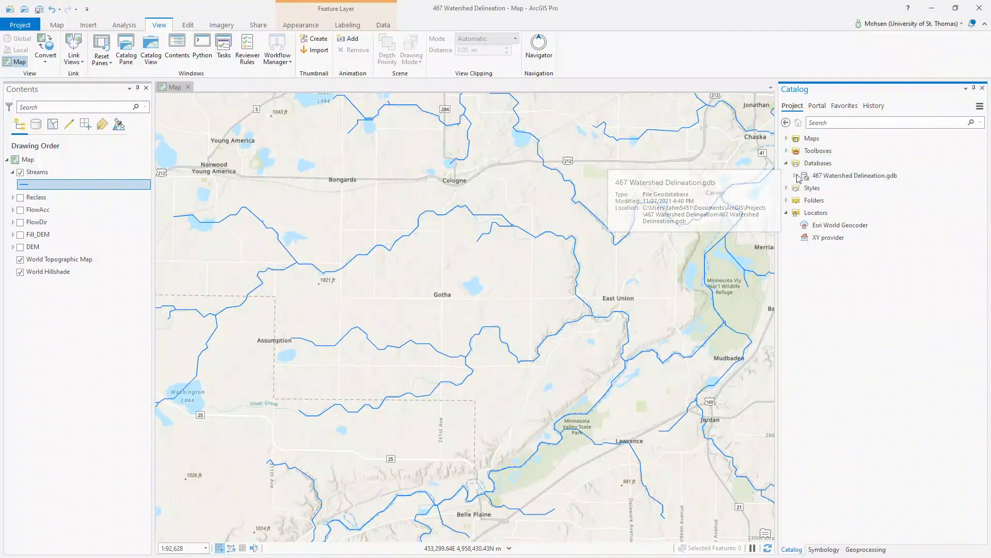
pyautogui.click(795, 176)
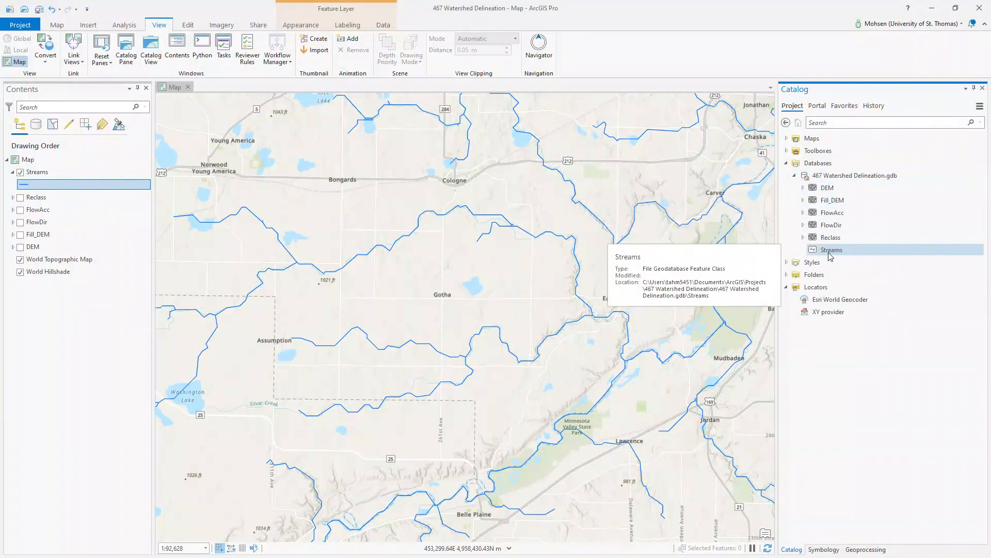
# Create a point feature class named Outlet in the 467 Watershed Delineation geodatabase, keeping the remaining default settings
pyautogui.rightClick(835, 178)
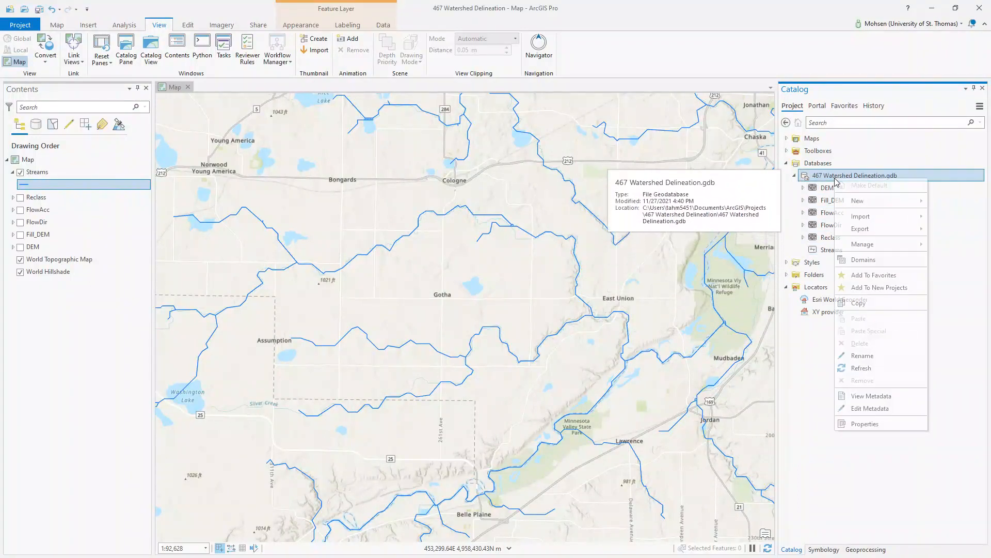
pyautogui.moveTo(857, 201)
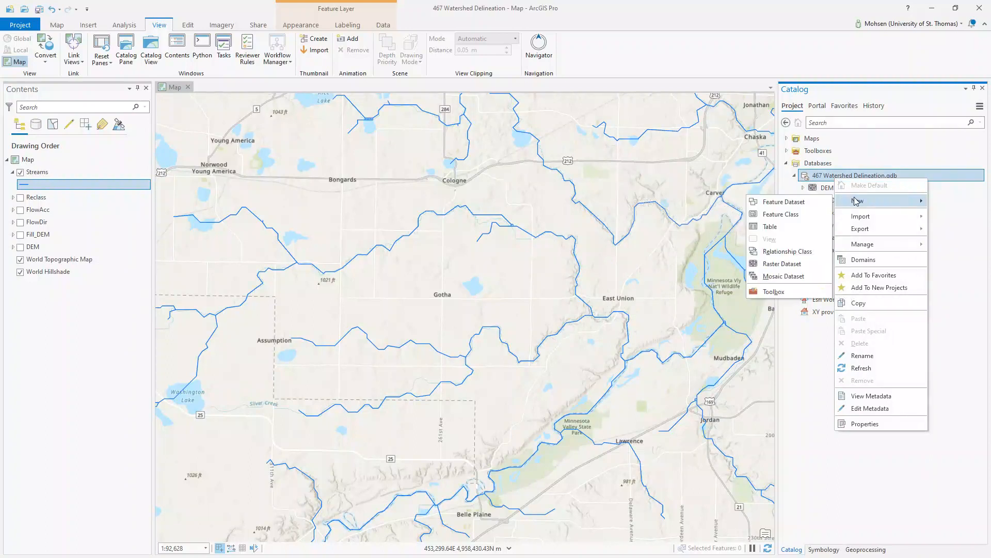
pyautogui.click(822, 217)
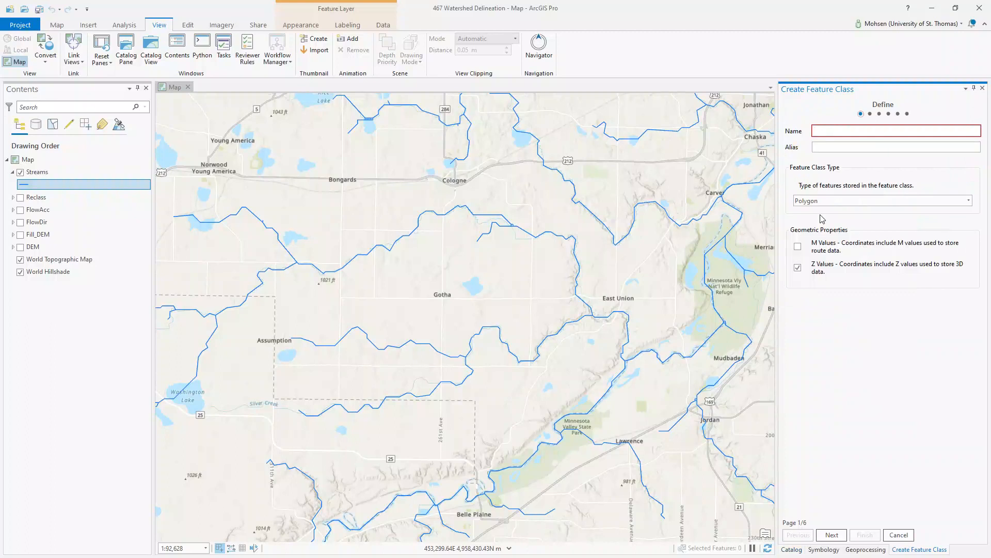
pyautogui.write('Outlet')
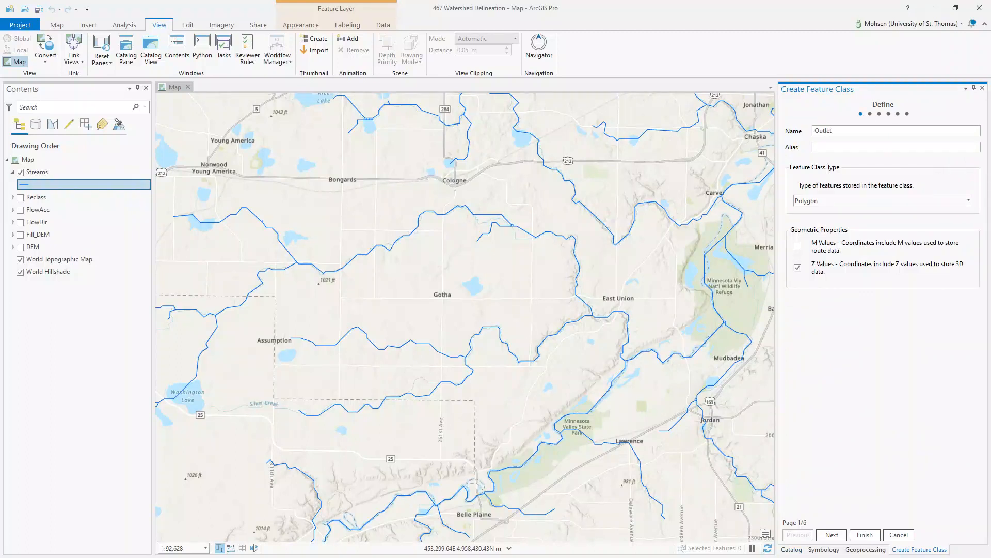
pyautogui.click(872, 201)
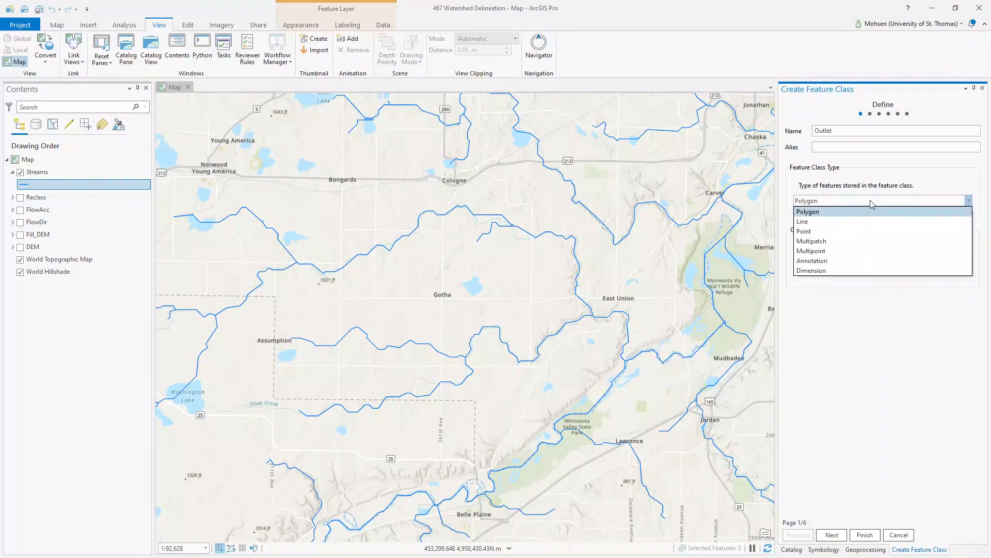
pyautogui.click(872, 202)
pyautogui.click(873, 202)
pyautogui.click(827, 232)
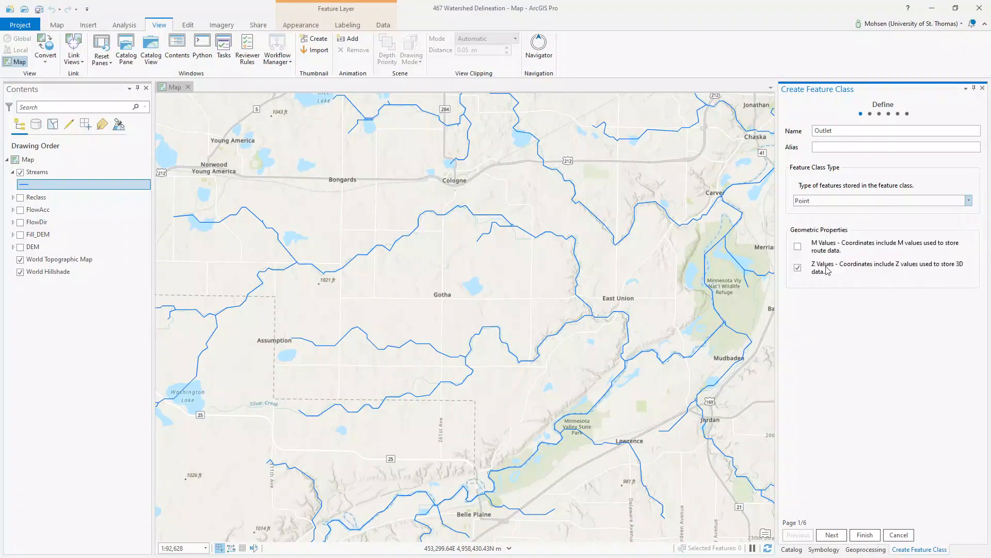
pyautogui.click(865, 535)
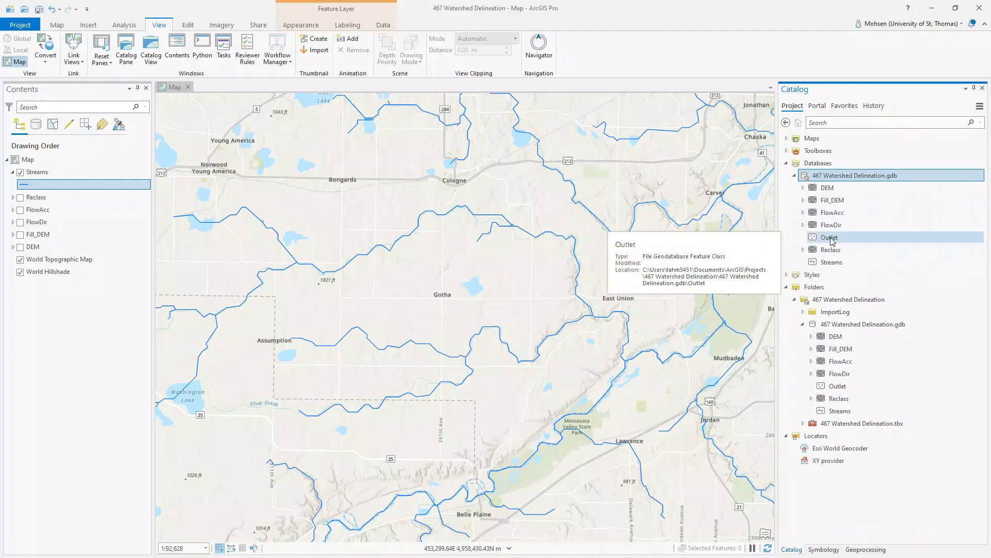
# Add the Outlet feature class to the current map
pyautogui.click(830, 237)
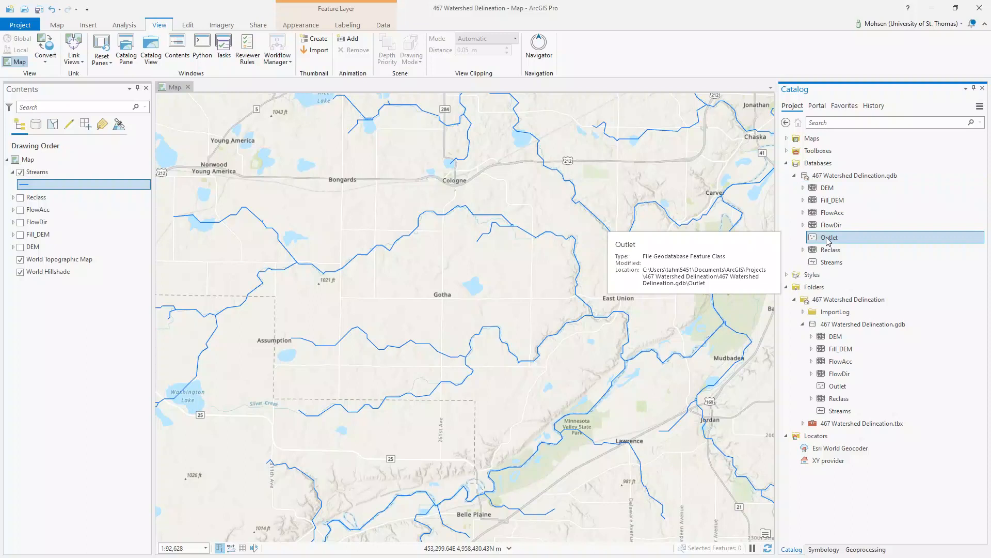
pyautogui.rightClick(829, 240)
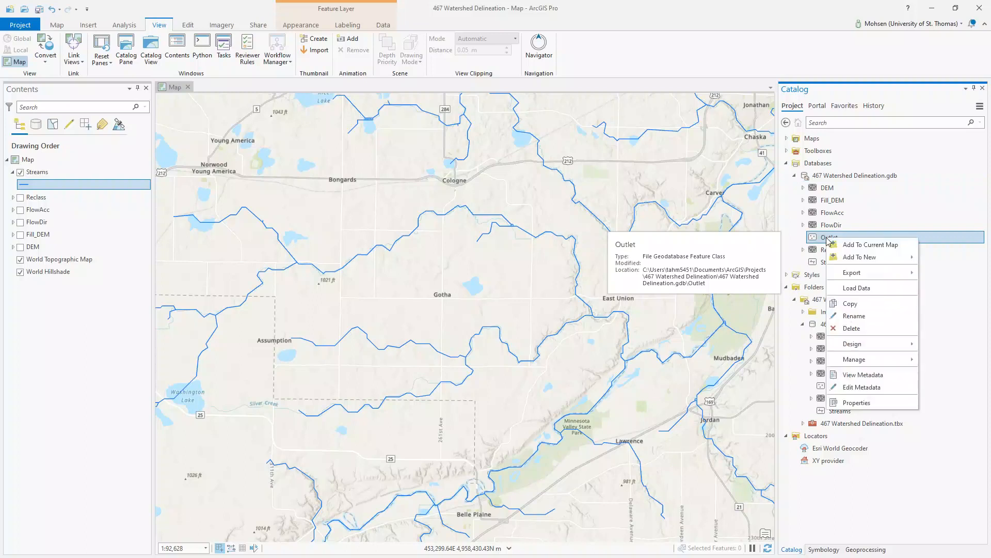
pyautogui.click(852, 246)
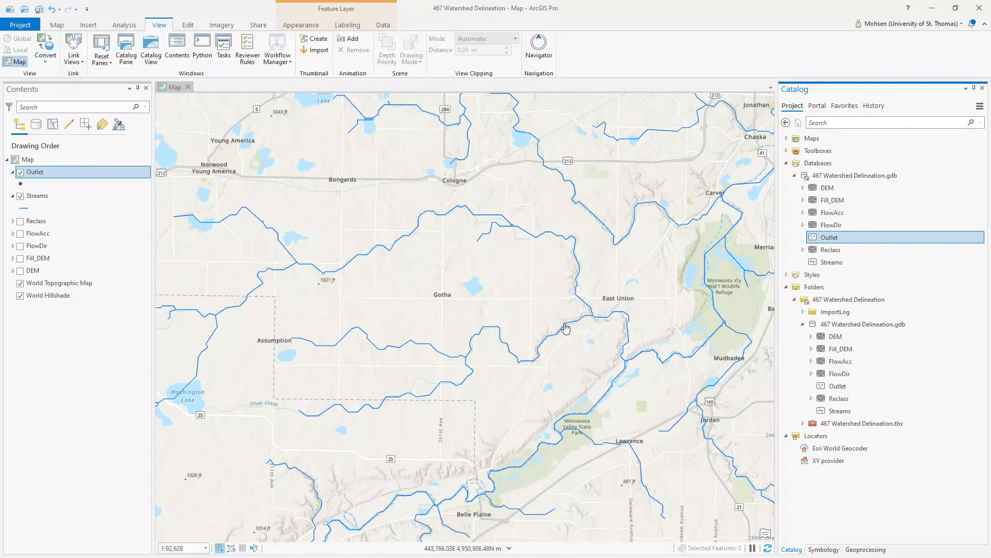
# Create an Outlet point snapped to the Streams edge southwest of East Union, upstream of the creek confluence
pyautogui.click(188, 25)
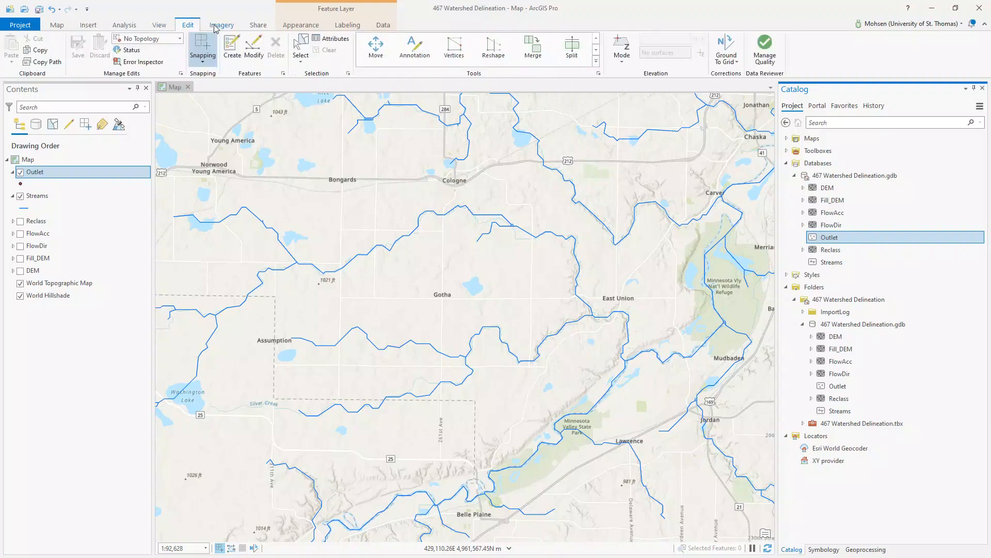
pyautogui.click(231, 51)
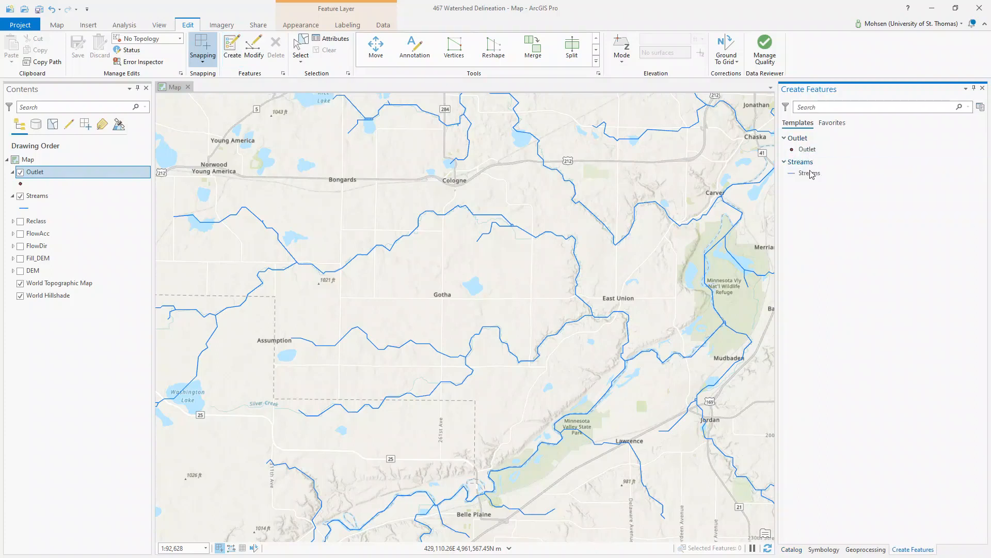
pyautogui.click(808, 149)
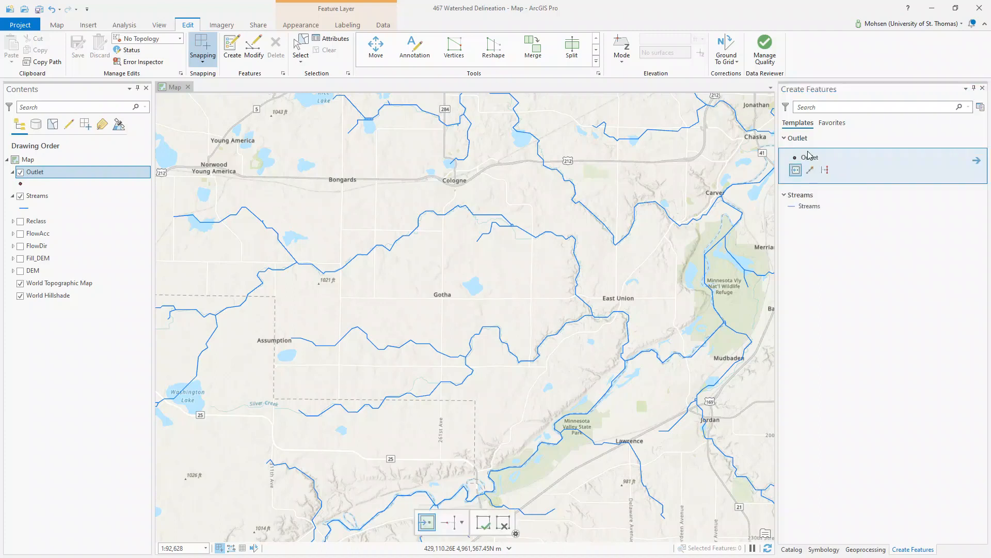
pyautogui.click(981, 166)
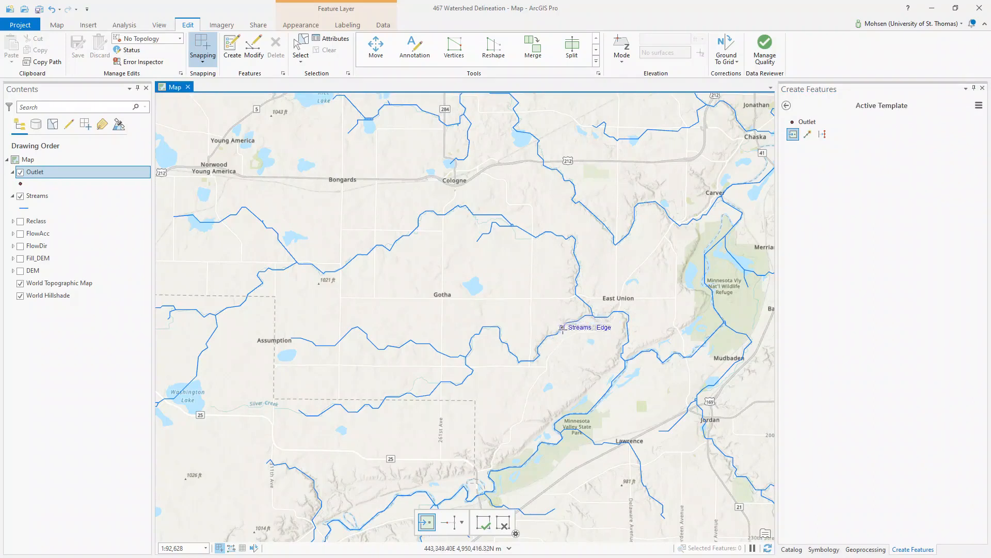
pyautogui.click(559, 342)
pyautogui.scroll(8, 567, 326)
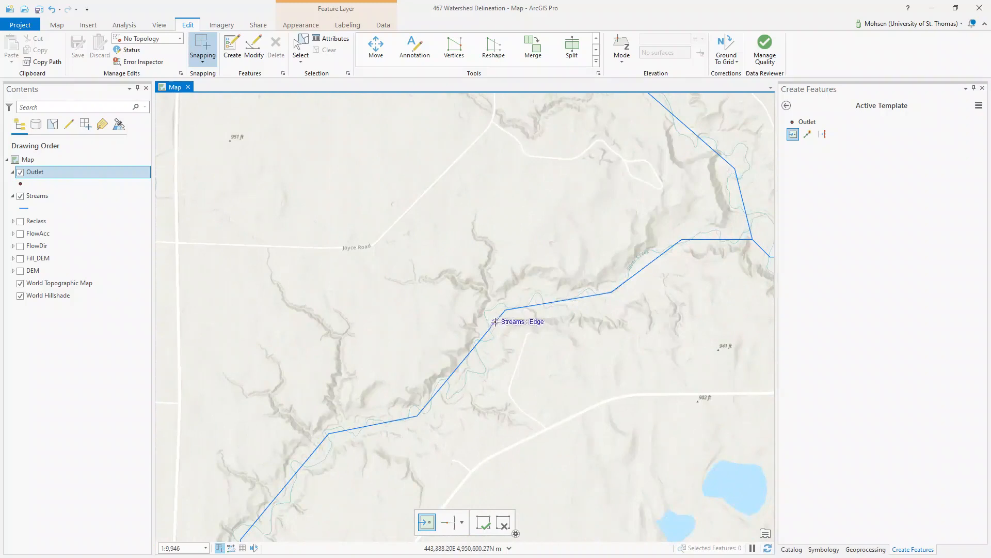
pyautogui.click(496, 322)
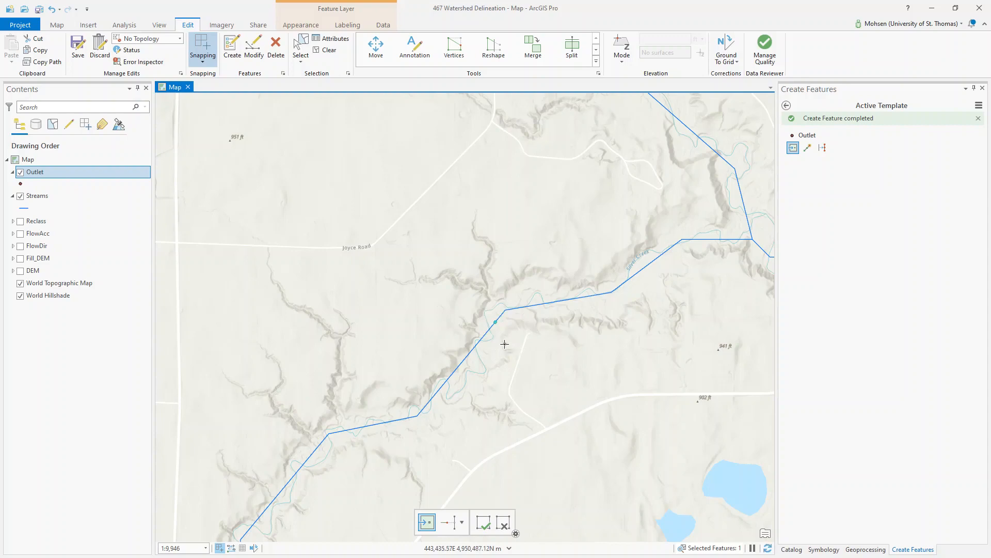
# Save all edits and clear the selection of the outlet point
pyautogui.click(77, 57)
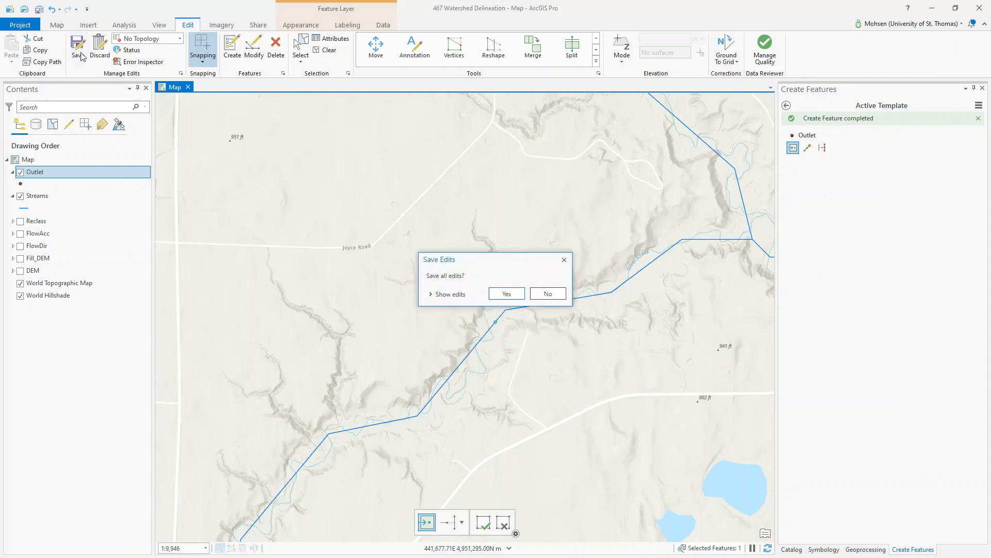
pyautogui.click(507, 294)
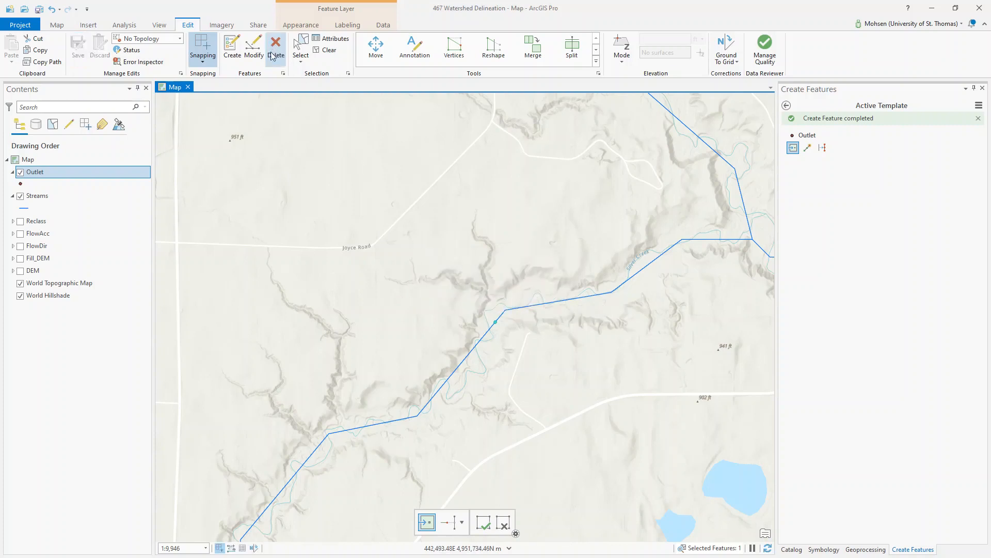
pyautogui.click(331, 52)
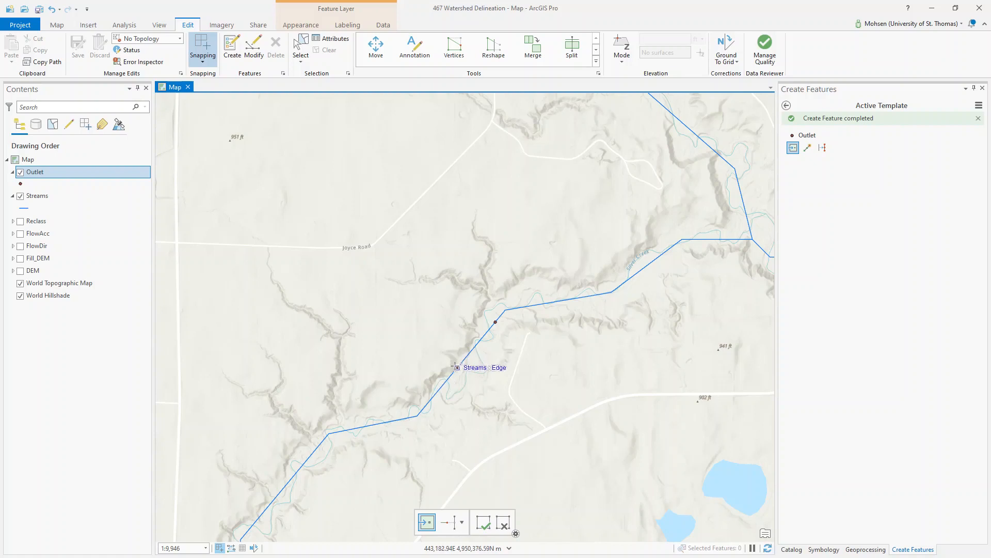
# Return to the Explore tool and examine the outlet point's location within the wider stream network
pyautogui.click(57, 25)
pyautogui.click(80, 45)
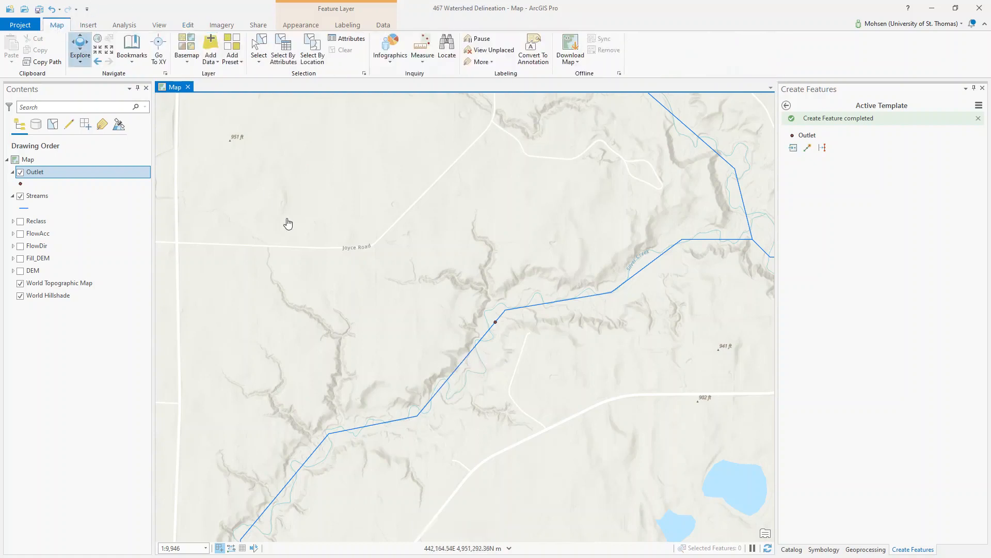
pyautogui.scroll(-3, 428, 310)
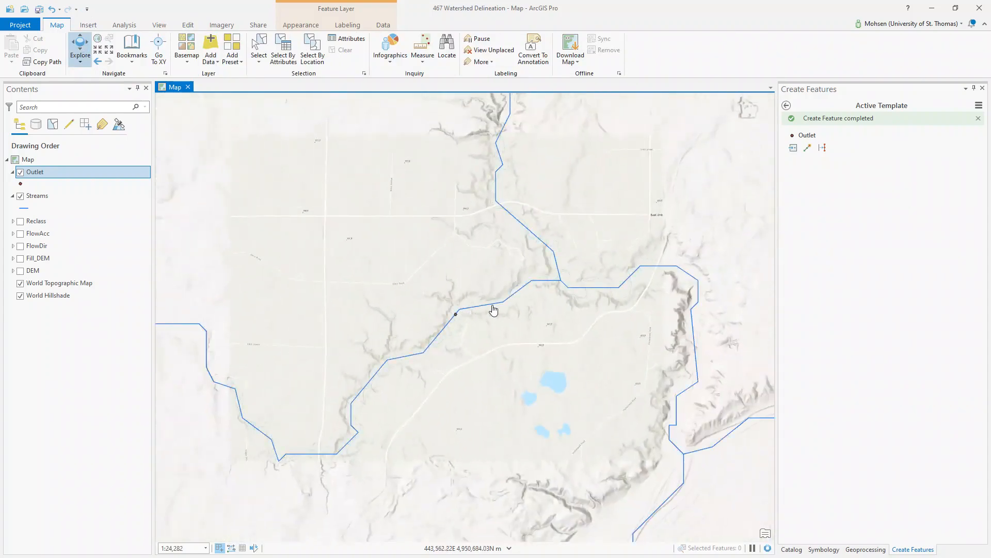
pyautogui.scroll(-3, 494, 310)
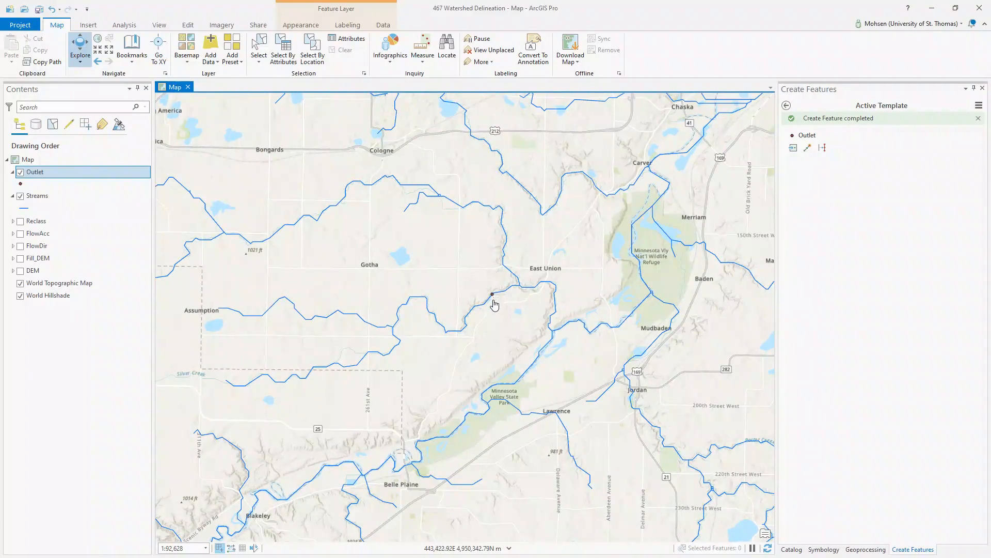
# Change the Outlet layer's point symbol to Circle 1 from the ArcGIS 2D symbols
pyautogui.click(20, 185)
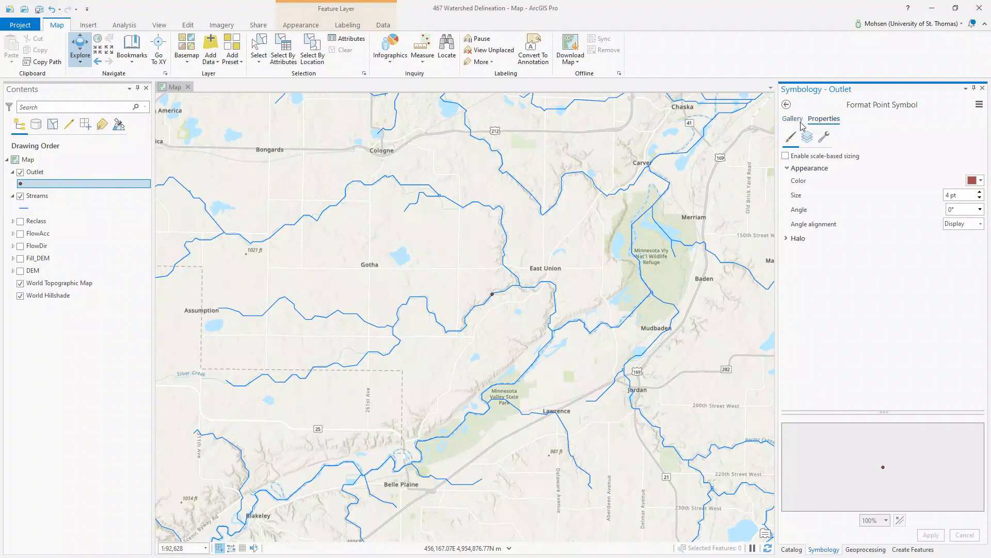
pyautogui.click(796, 123)
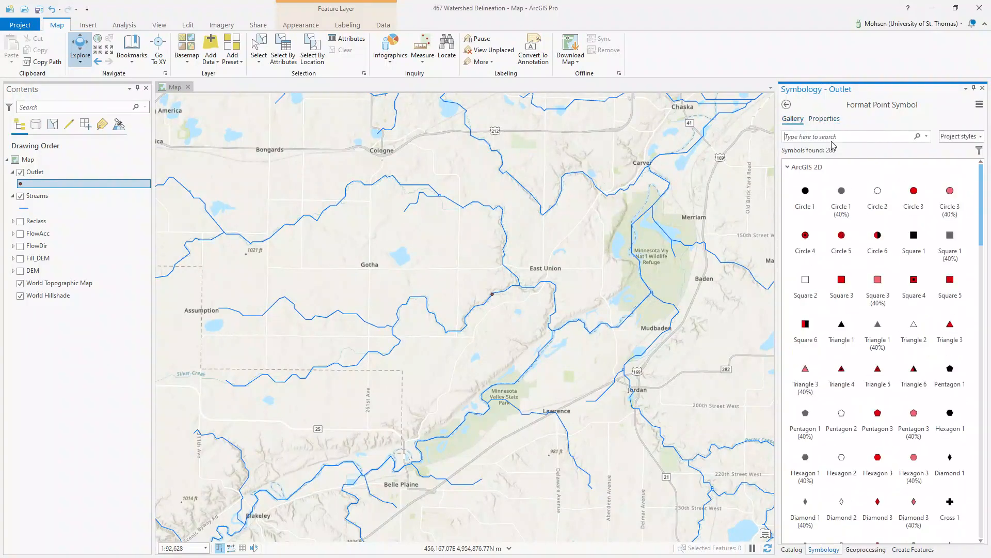
pyautogui.click(804, 203)
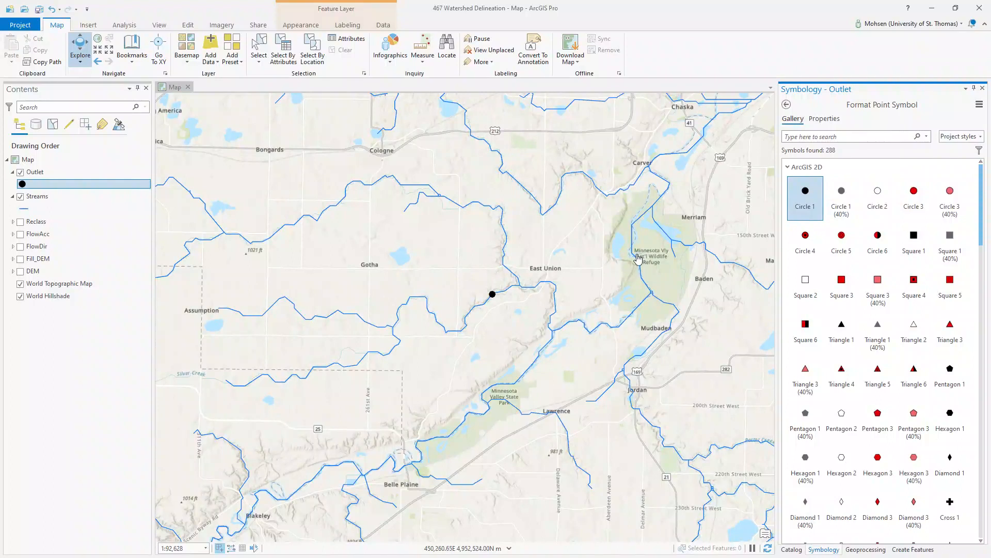
# Search the geoprocessing tools for "watershed" and open the Spatial Analyst Watershed tool
pyautogui.click(126, 26)
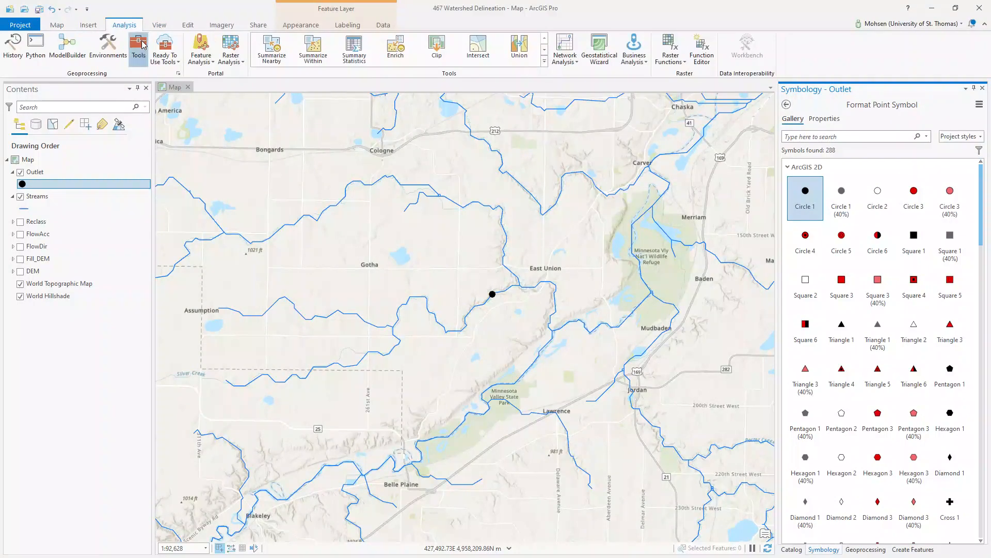
pyautogui.click(138, 44)
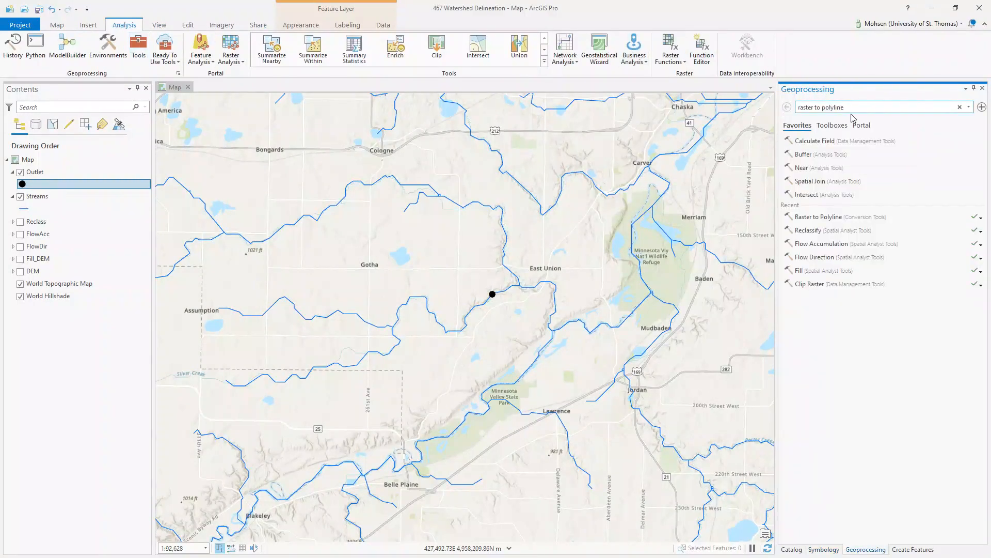
pyautogui.moveTo(844, 107); pyautogui.dragTo(793, 111)
pyautogui.press('BackSpace')
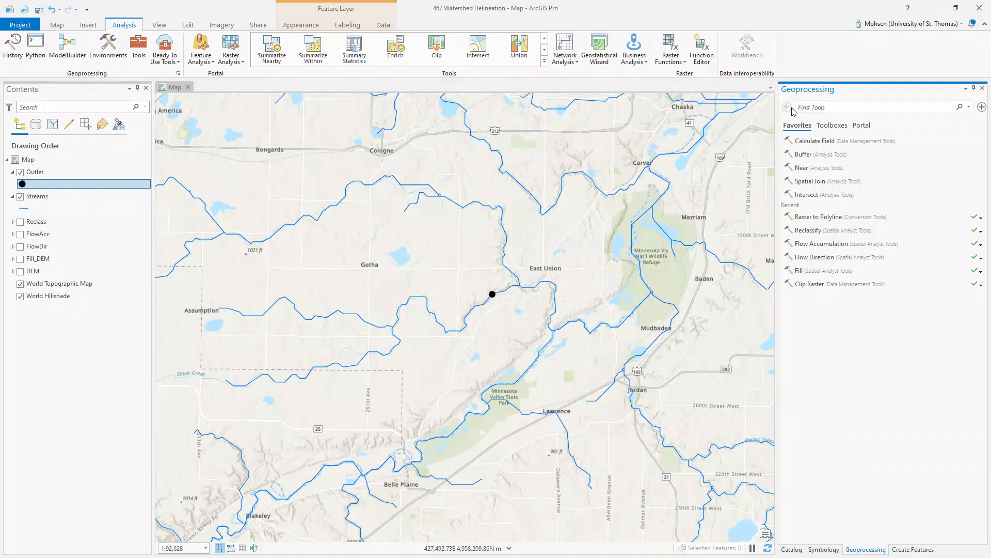
pyautogui.write('watershed')
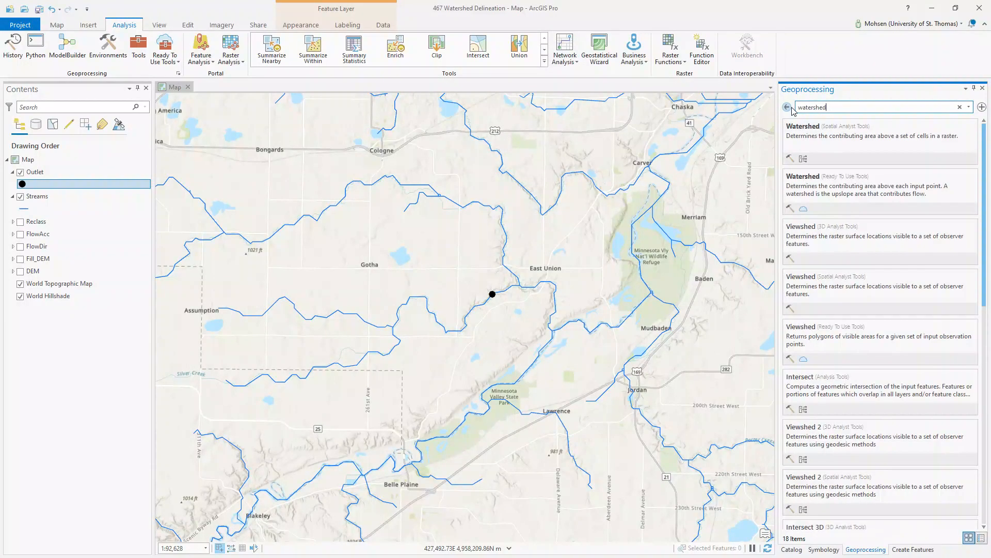
pyautogui.click(809, 140)
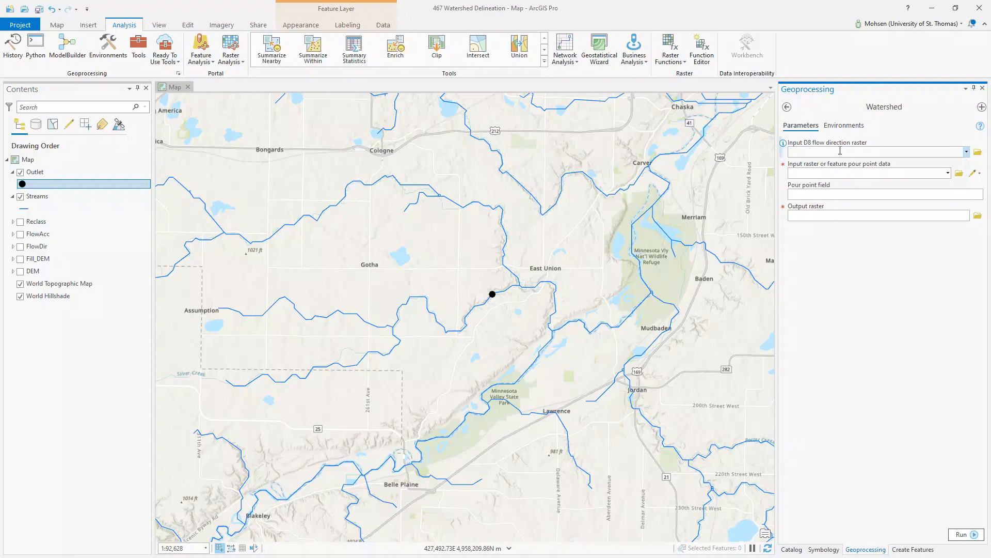
# Set FlowDir as the Watershed tool's D8 flow direction raster and Outlet as its pour point data
pyautogui.click(966, 152)
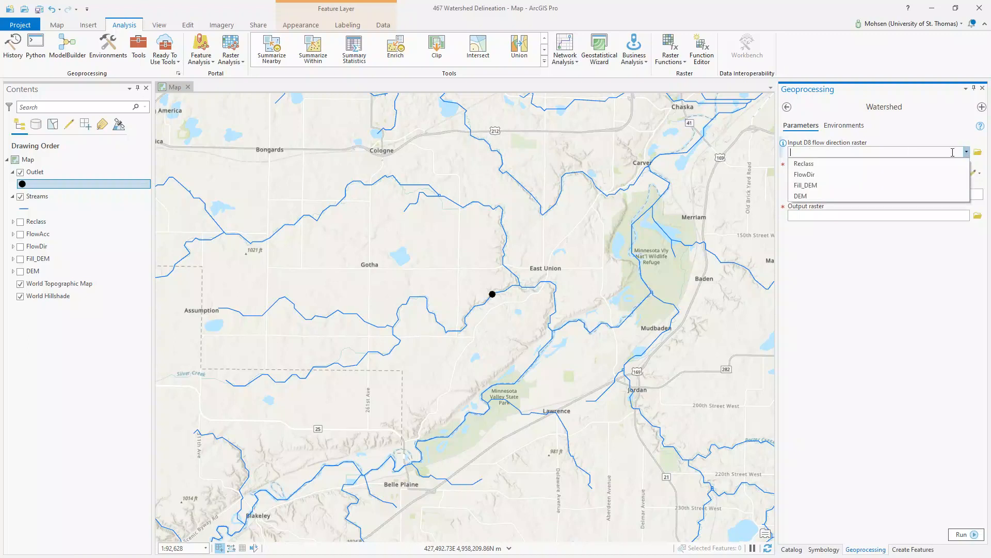
pyautogui.click(836, 179)
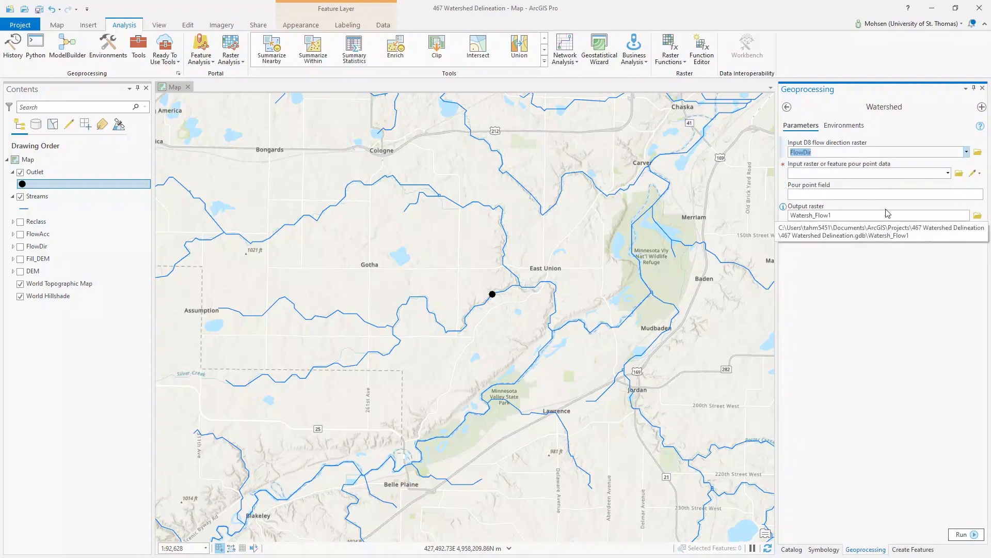
pyautogui.click(948, 173)
pyautogui.click(860, 185)
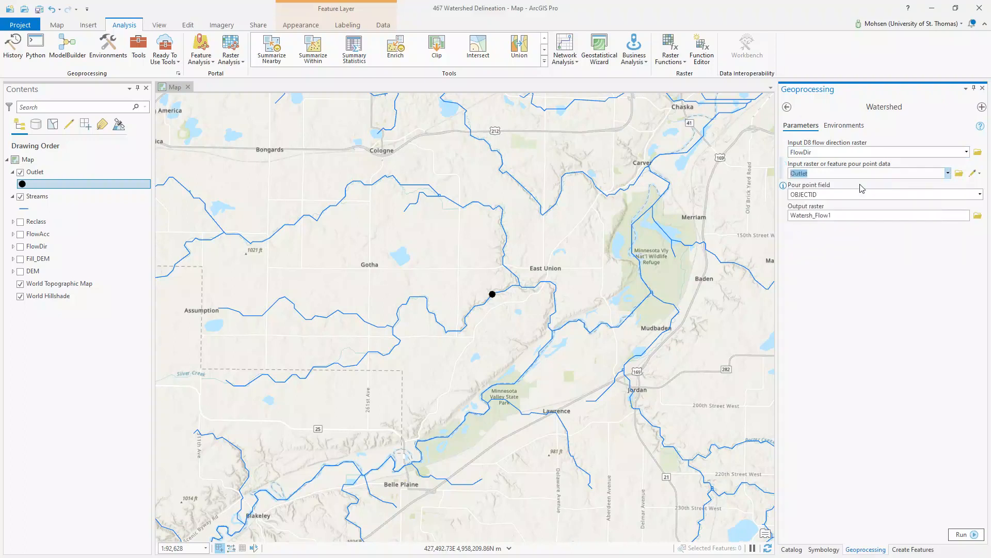
# Name the output raster Raster_Watershed in the project geodatabase and run the Watershed tool
pyautogui.click(844, 215)
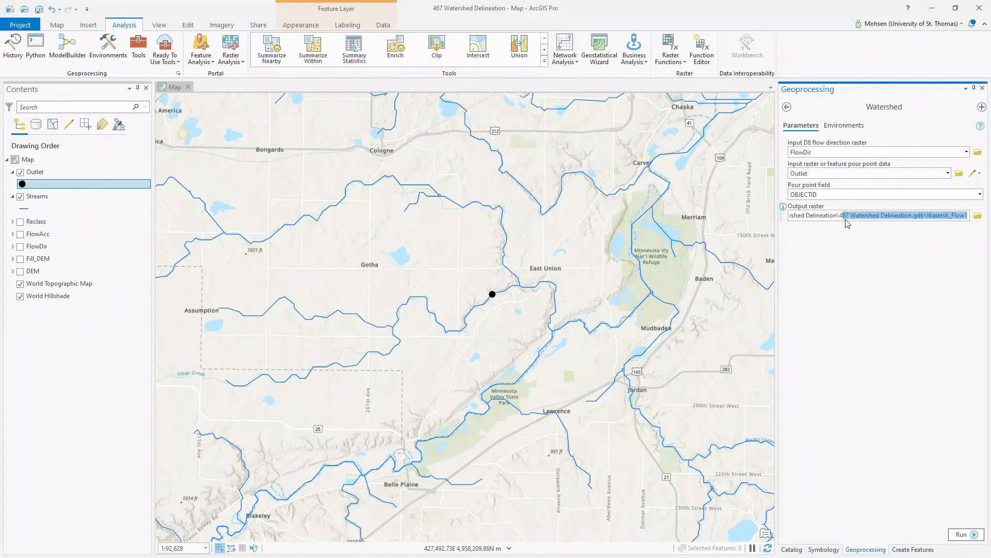
pyautogui.click(926, 214)
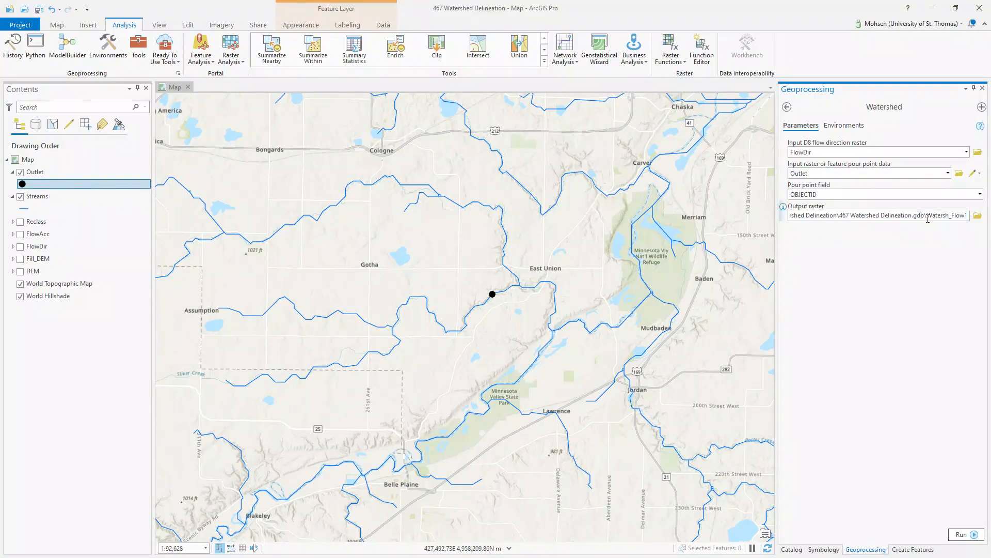
pyautogui.moveTo(928, 216); pyautogui.dragTo(976, 227)
pyautogui.write('Raster')
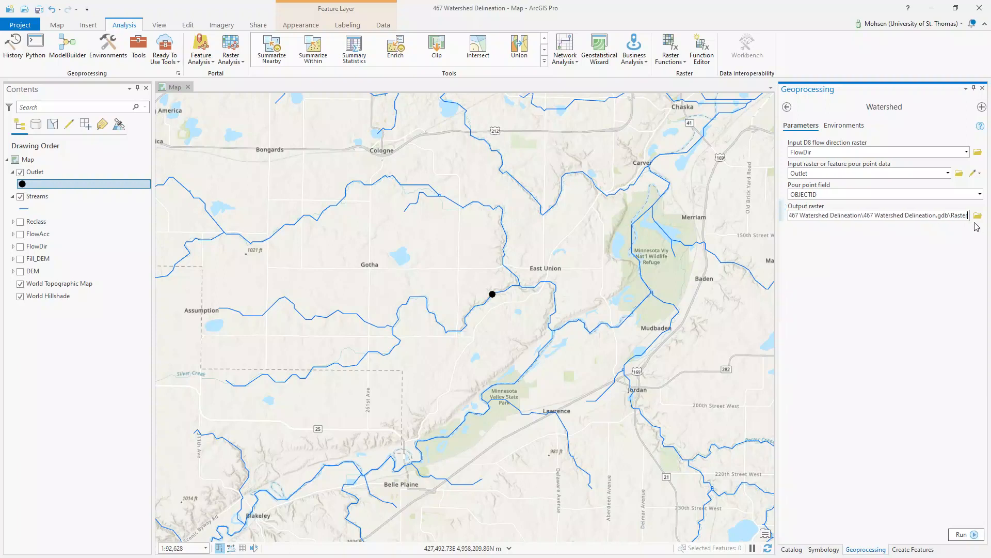
pyautogui.write('_Watershed')
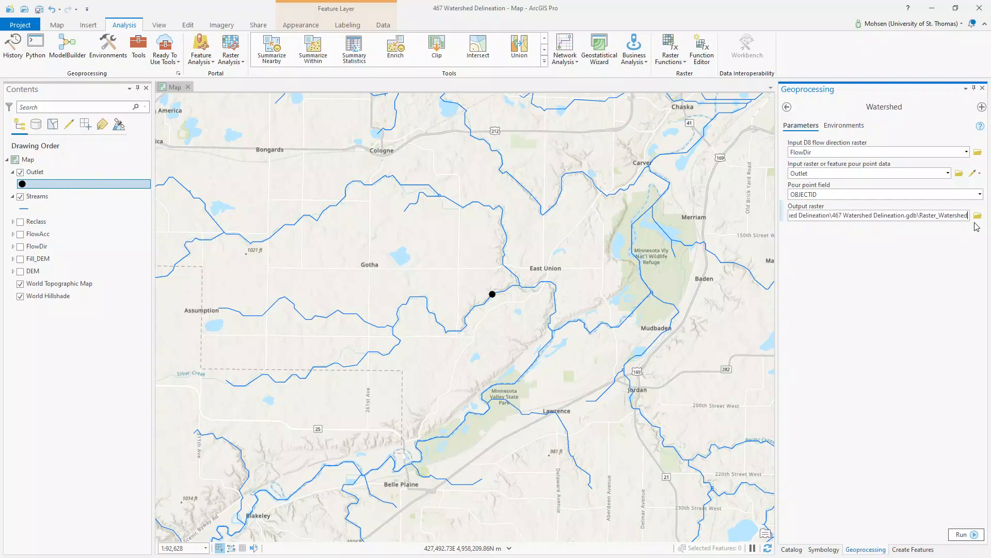
pyautogui.click(940, 256)
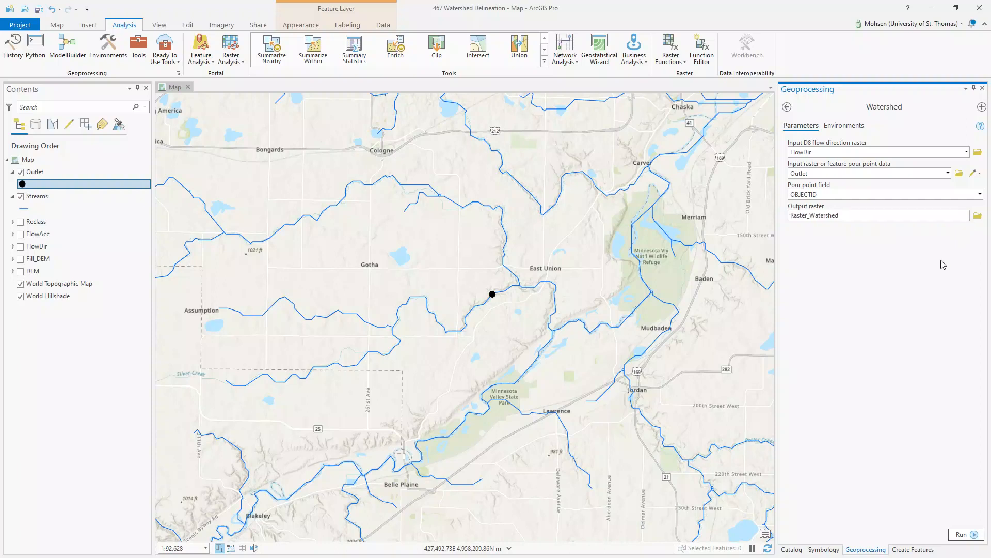
pyautogui.click(963, 535)
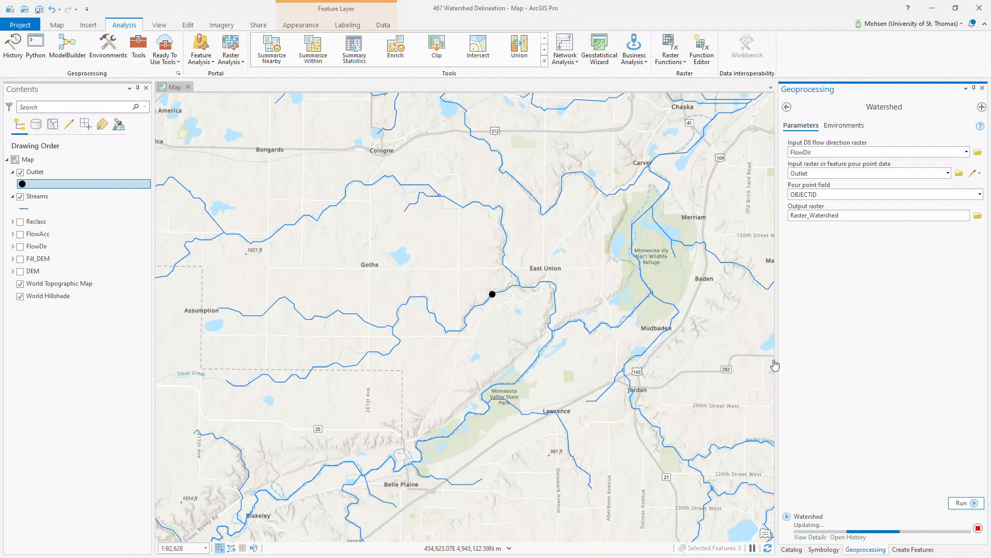
pyautogui.moveTo(498, 436); pyautogui.dragTo(642, 415)
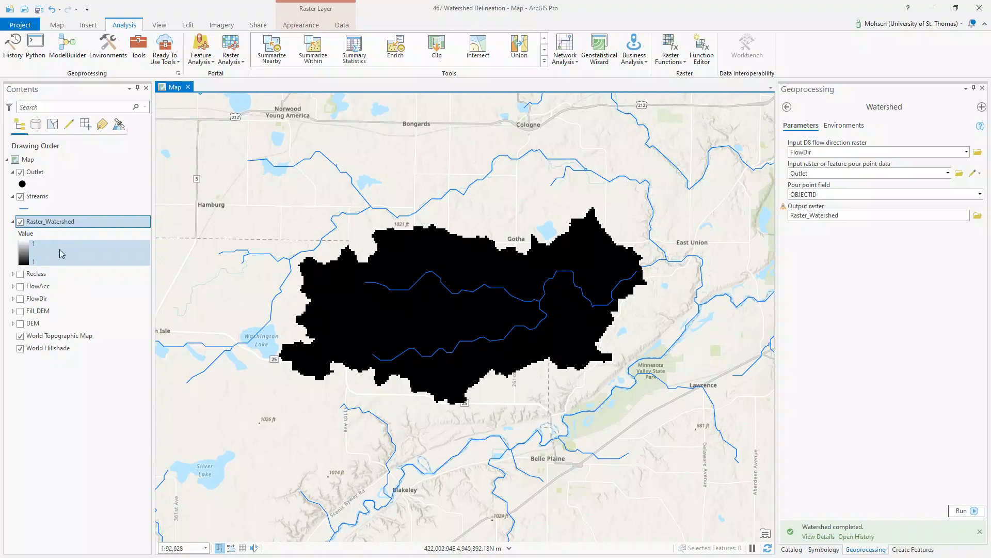
# Search the geoprocessing tools for "raster to polygon" and open the Raster to Polygon conversion tool
pyautogui.click(787, 106)
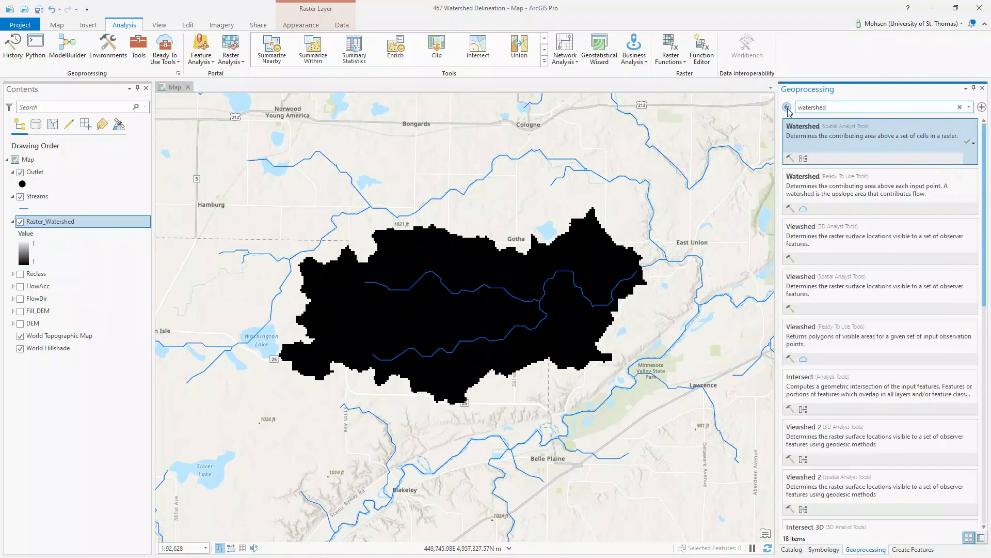
pyautogui.doubleClick(841, 107)
pyautogui.click(787, 107)
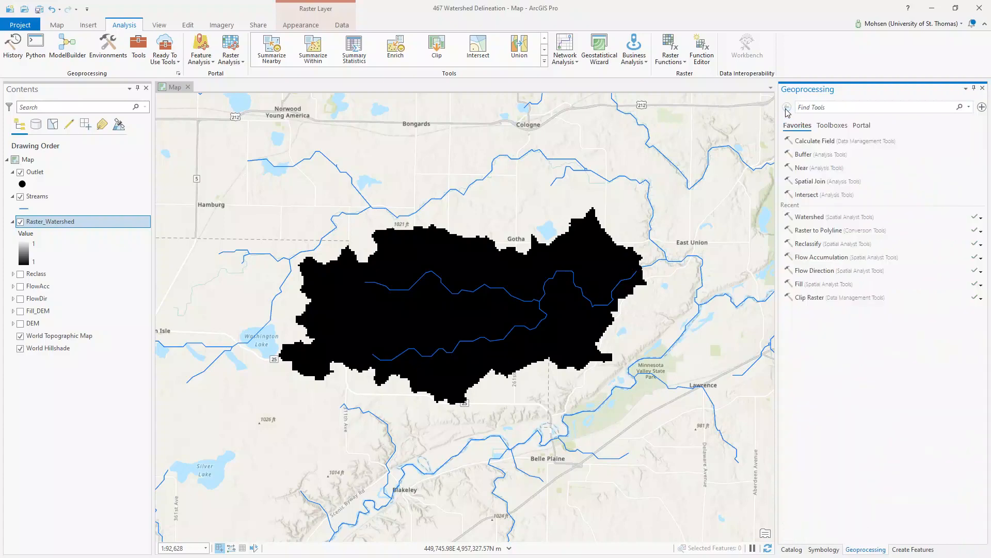
pyautogui.write('raster ')
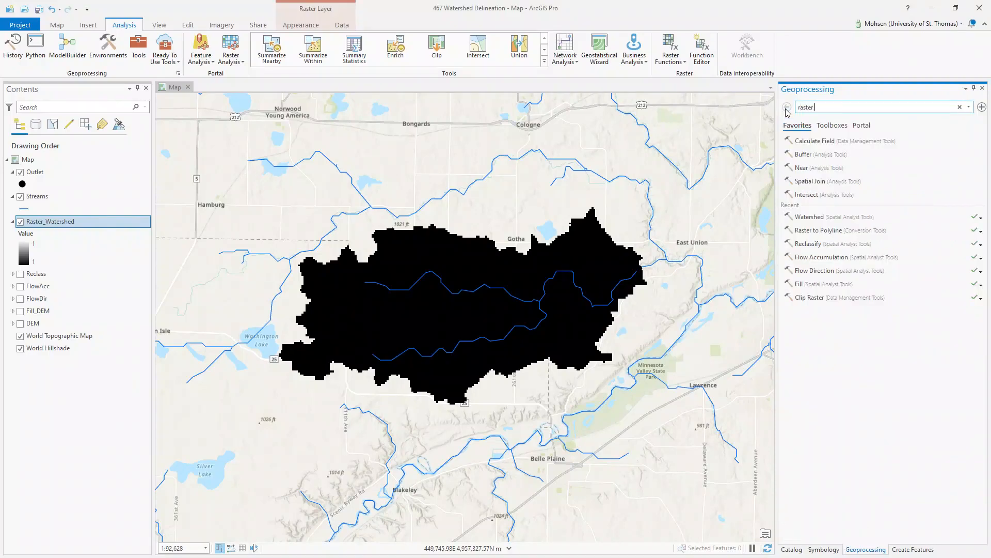
pyautogui.write('to polyg')
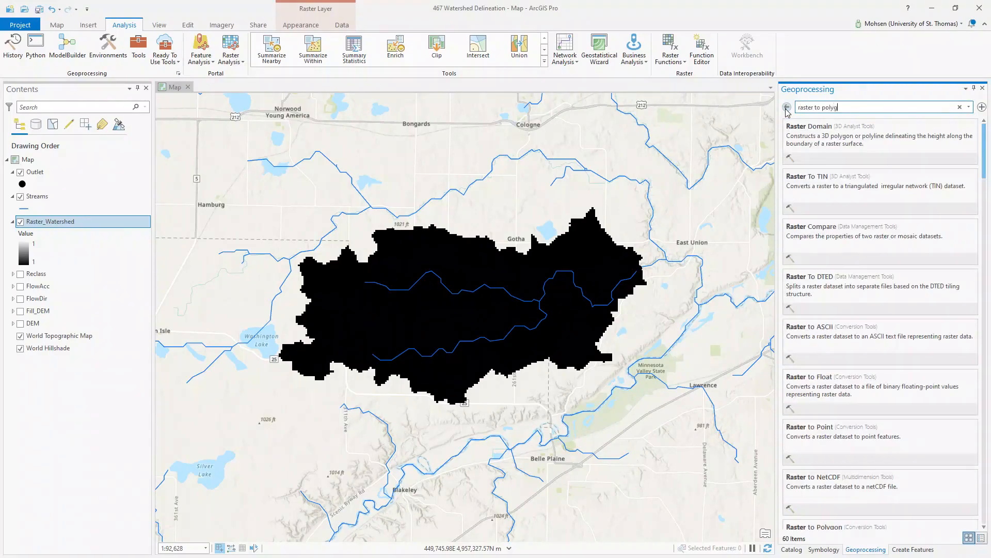
pyautogui.write('on')
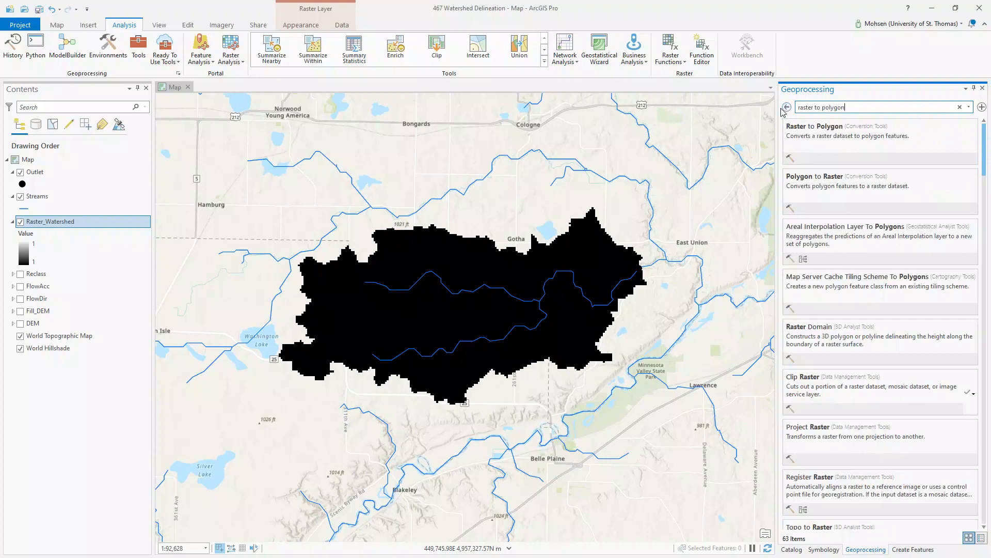
pyautogui.click(821, 148)
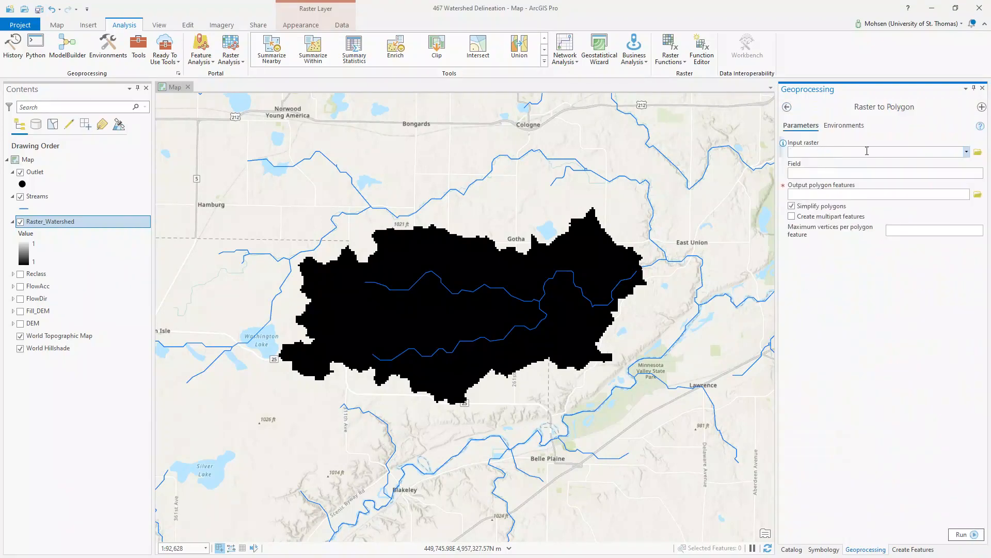
# Convert Raster_Watershed to a polygon feature class named Watershed, keeping the Value field and simplified polygons
pyautogui.click(967, 152)
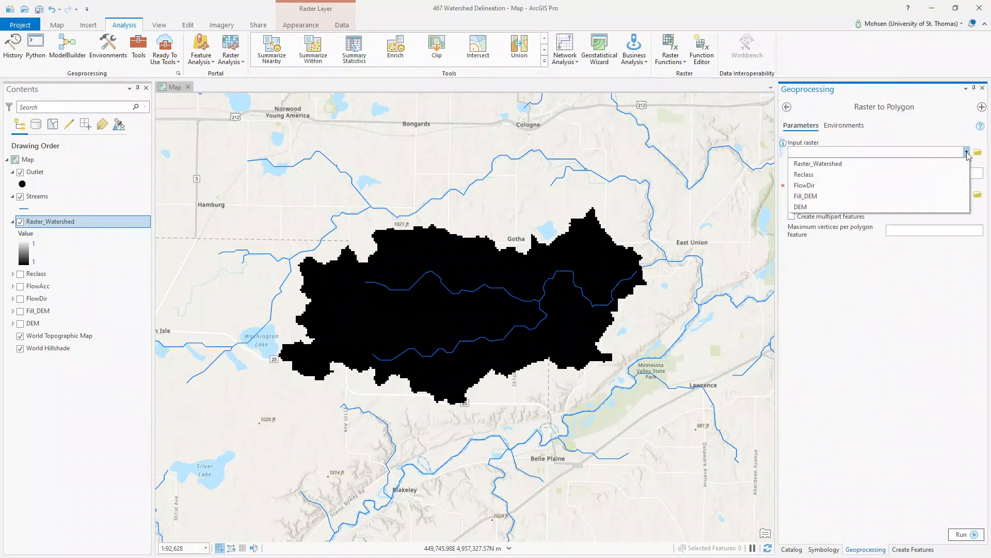
pyautogui.click(875, 161)
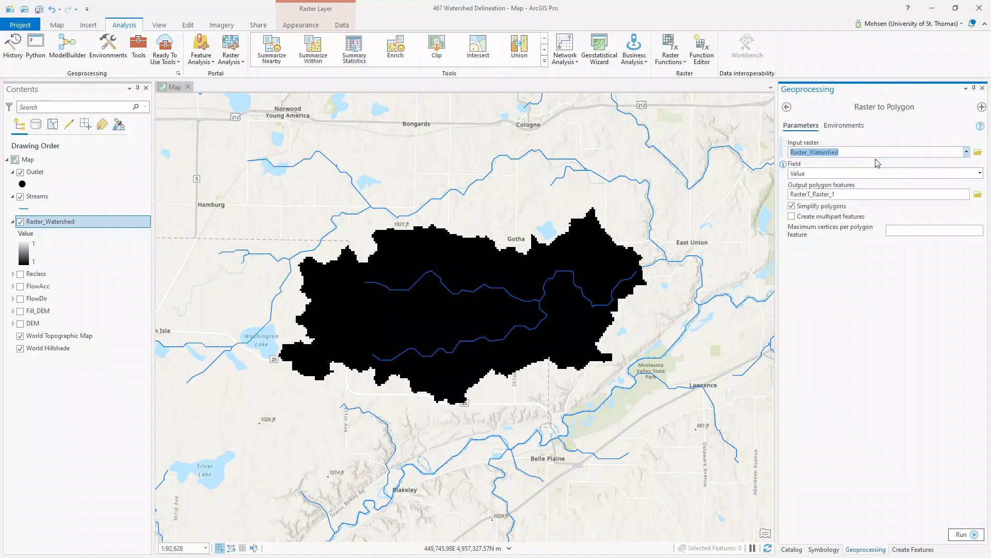
pyautogui.click(849, 194)
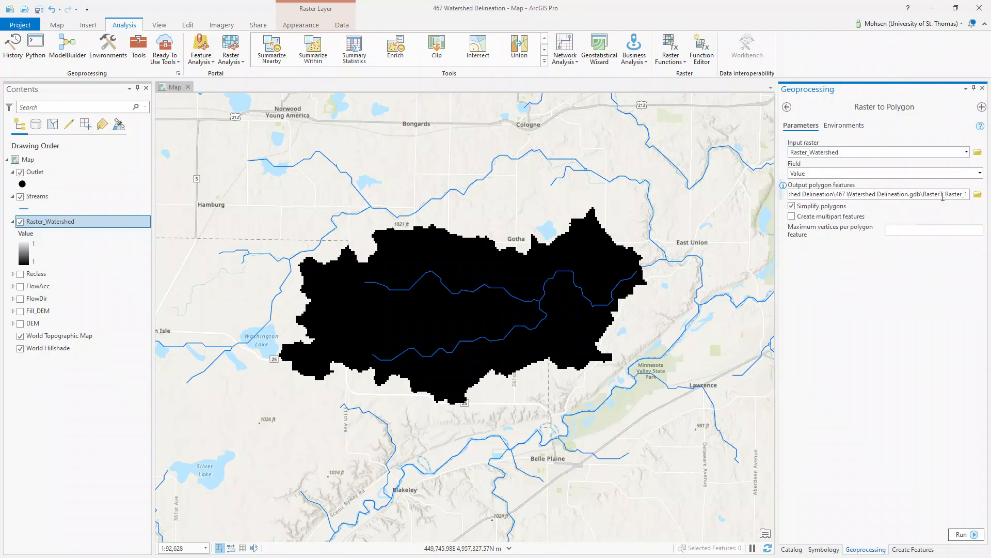
pyautogui.moveTo(937, 196); pyautogui.dragTo(981, 197)
pyautogui.write('Watershed')
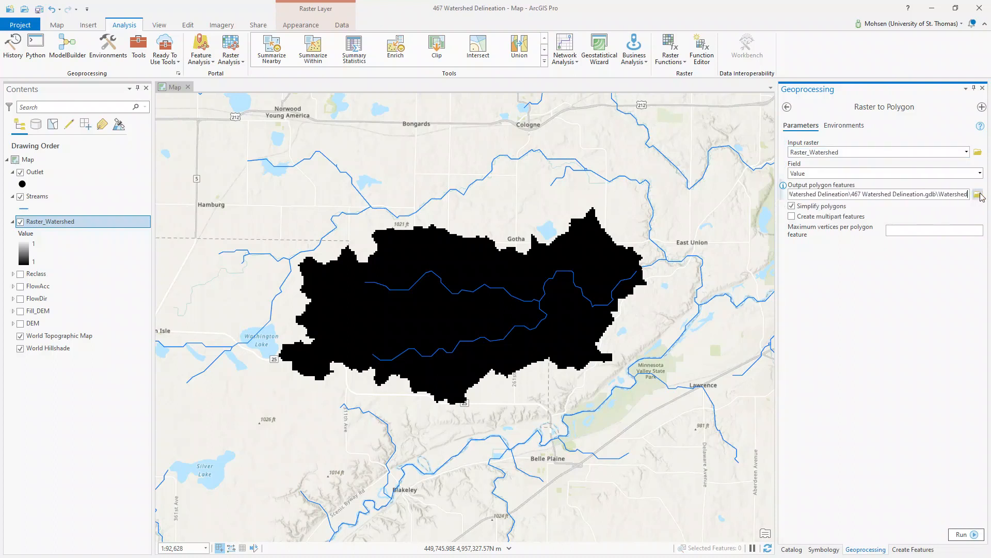
pyautogui.click(863, 299)
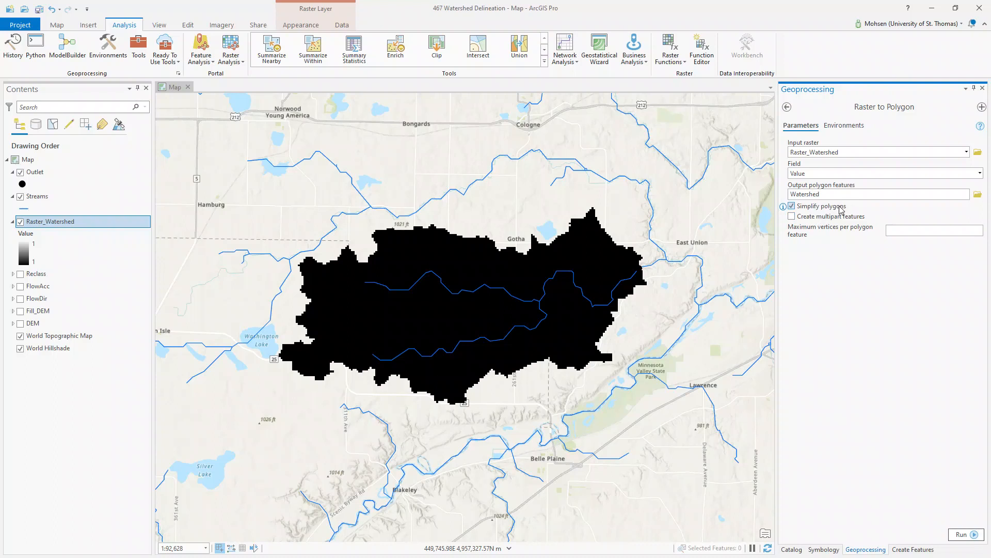
pyautogui.click(963, 535)
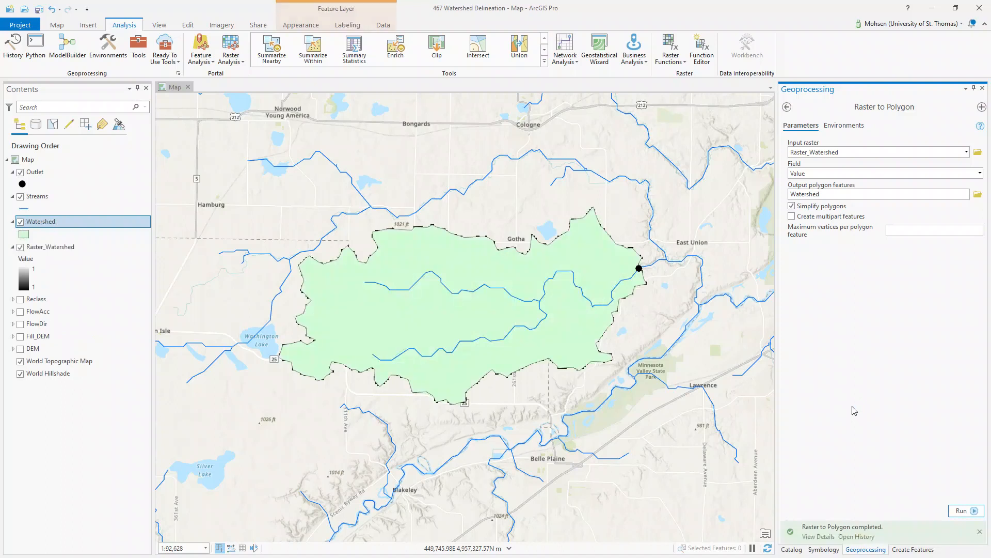
# Hide the Raster_Watershed layer and give the Watershed polygon the unfilled, thicker Black Outline symbol
pyautogui.click(20, 222)
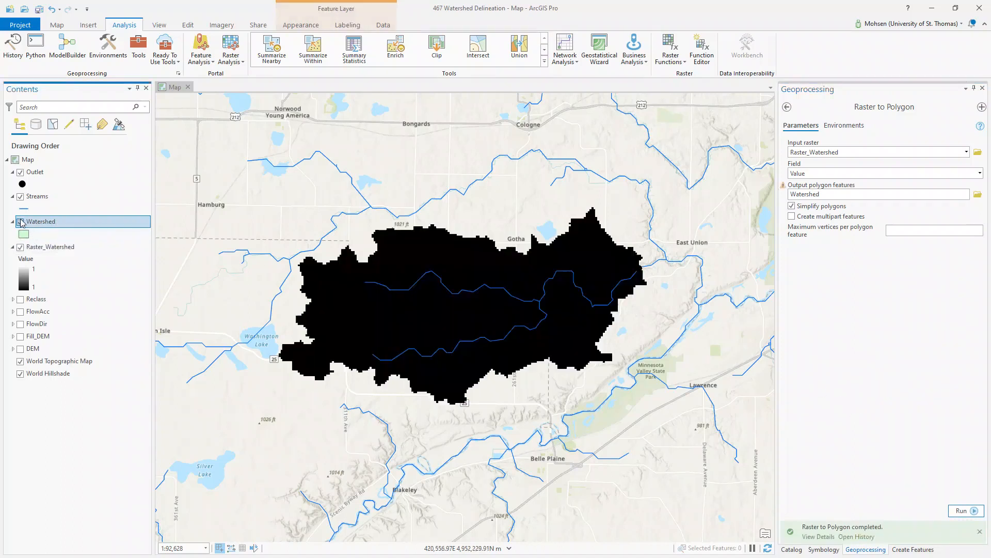
pyautogui.click(21, 247)
pyautogui.click(20, 222)
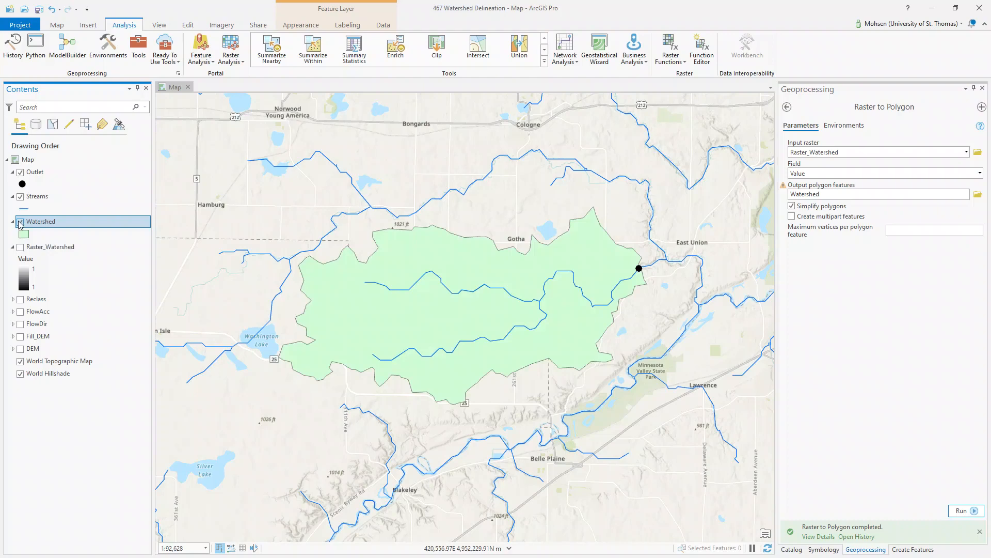
pyautogui.click(24, 235)
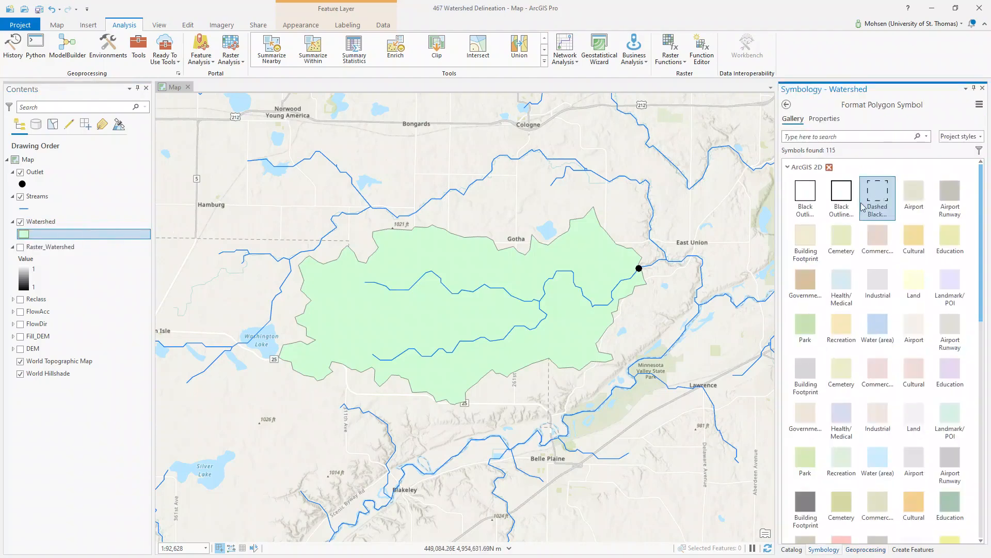
pyautogui.click(842, 197)
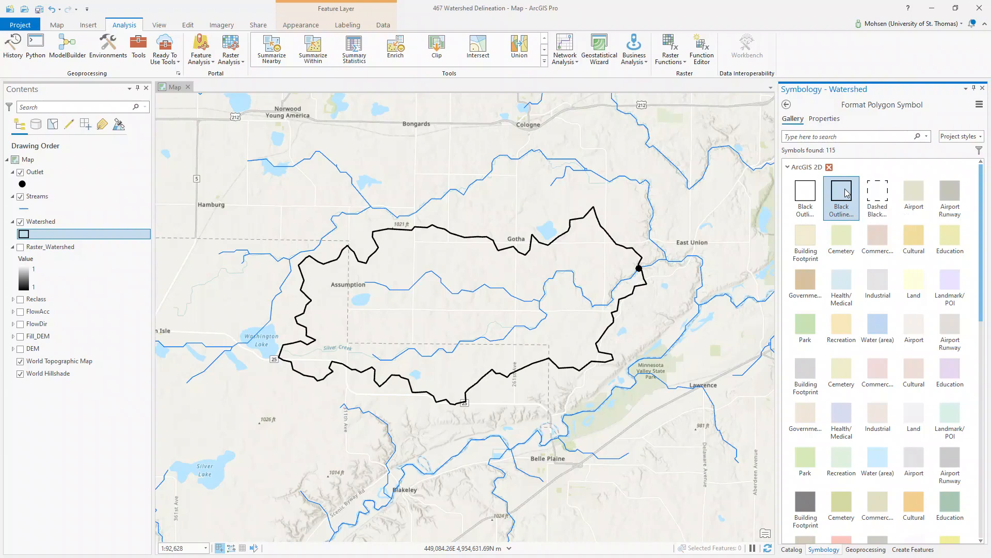
# Change the Outlet layer's point symbol to the red Circle 3
pyautogui.click(28, 187)
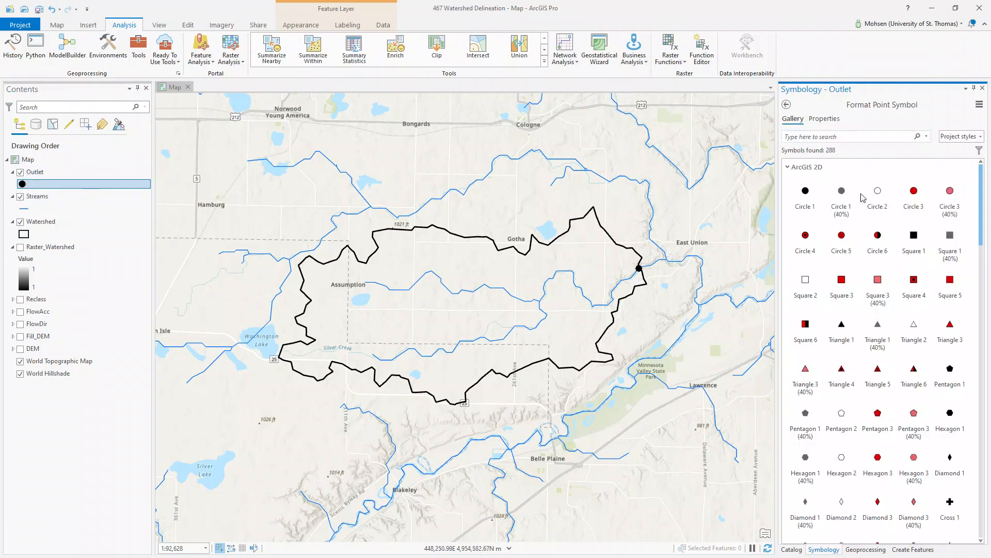
pyautogui.click(915, 193)
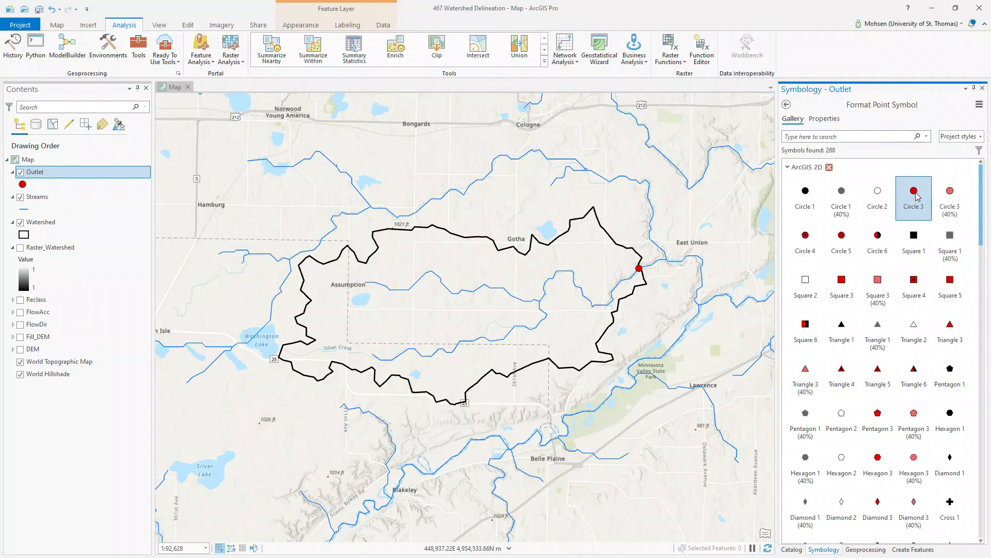
pyautogui.scroll(-3, 462, 285)
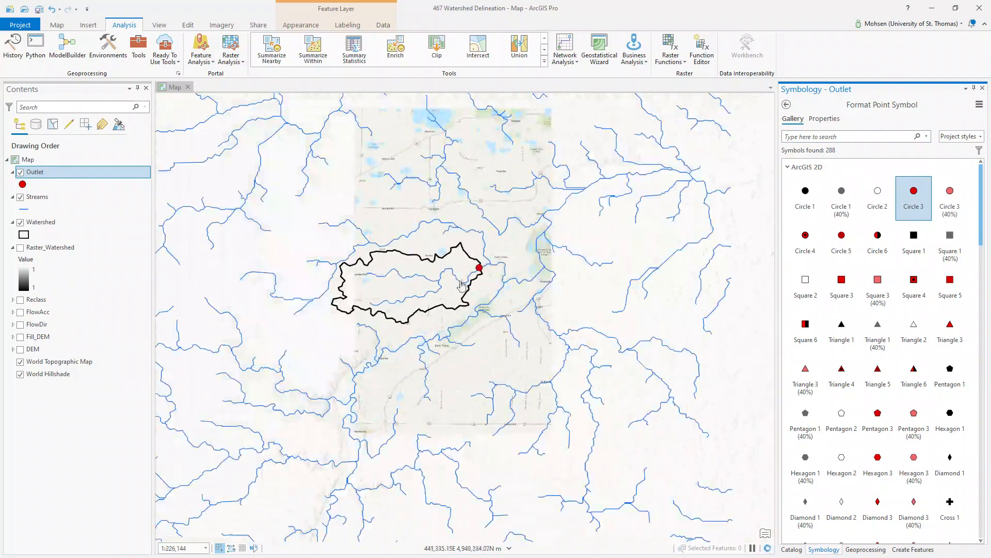
pyautogui.scroll(-2, 462, 285)
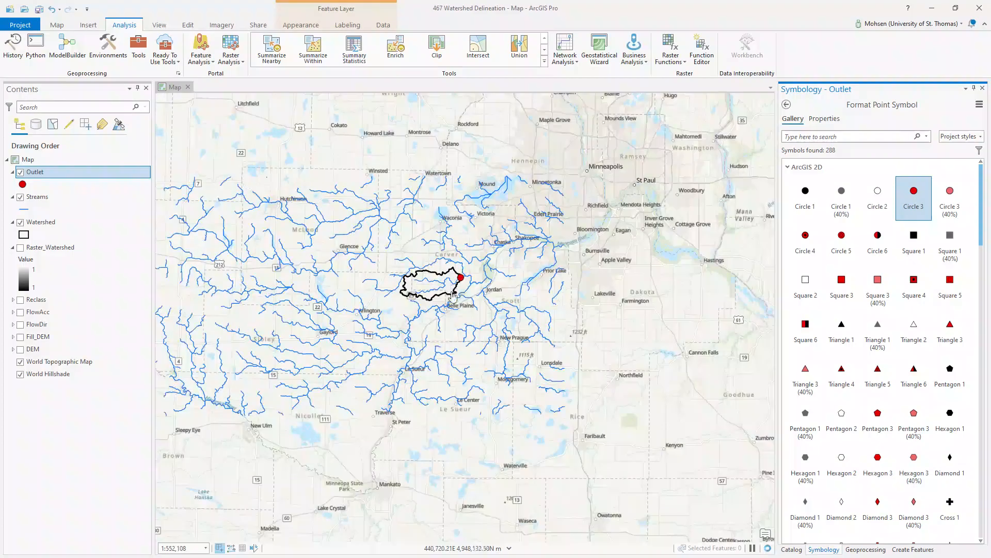
pyautogui.moveTo(454, 296); pyautogui.dragTo(559, 318)
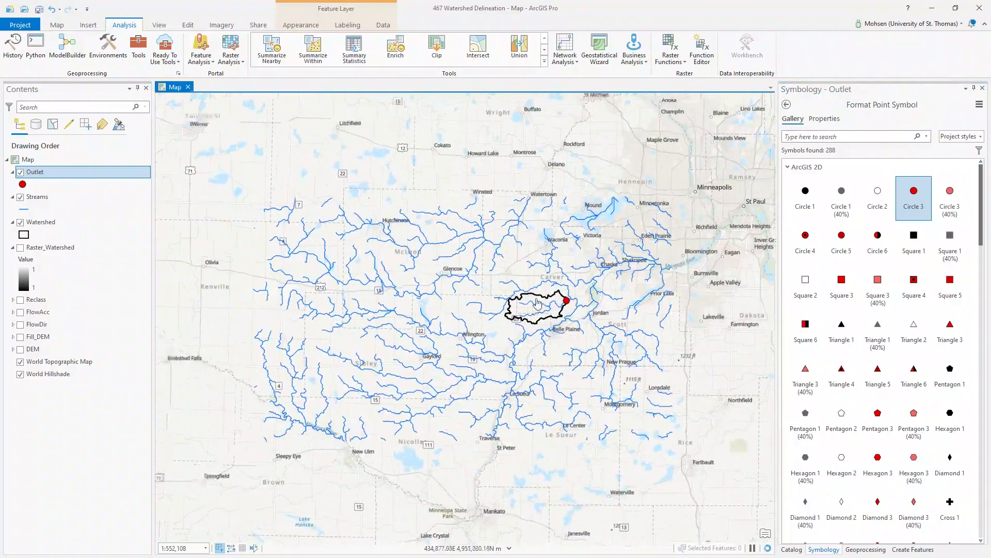
pyautogui.scroll(2, 537, 303)
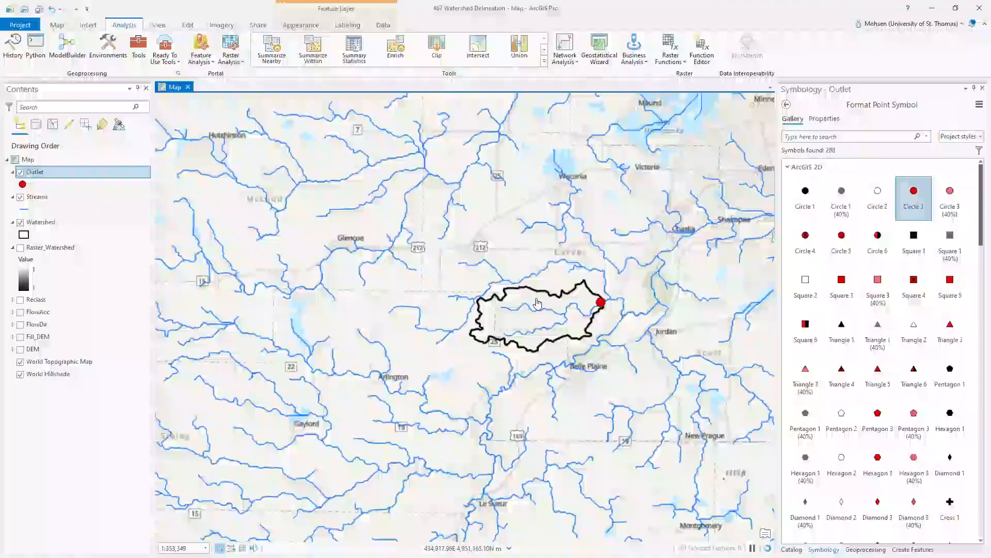
pyautogui.scroll(2, 537, 303)
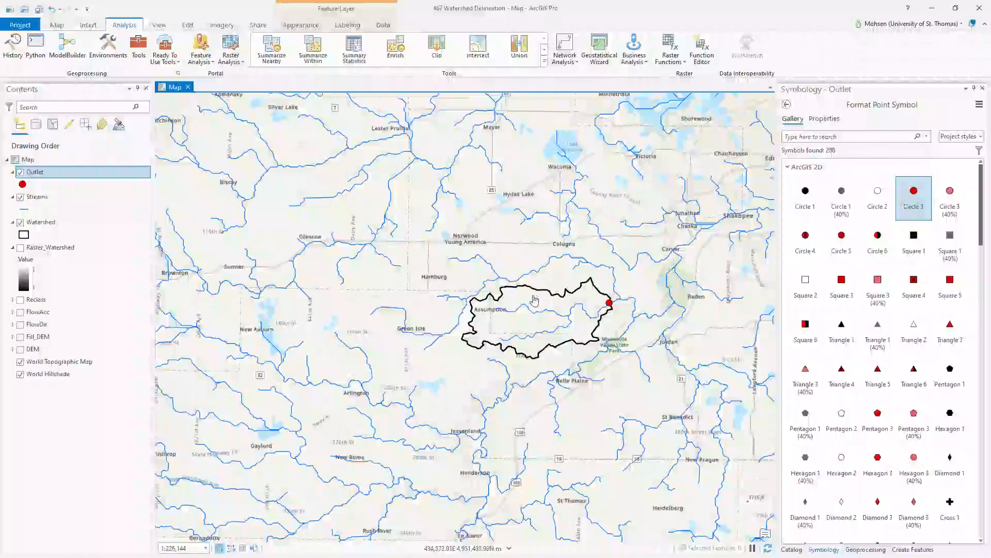
pyautogui.scroll(4, 583, 327)
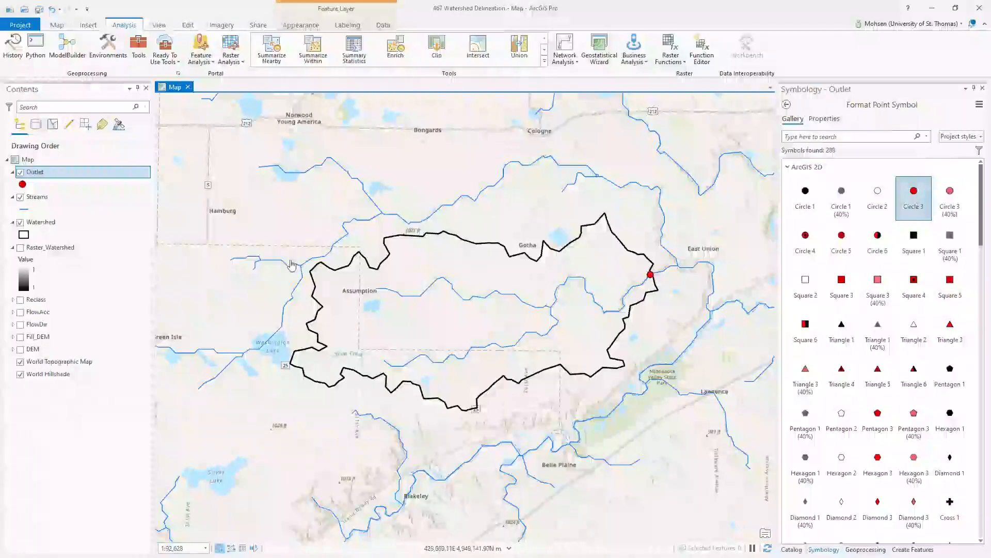
# Measure the Watershed polygon's area and perimeter in metric units with the Measure Features tool
pyautogui.click(58, 26)
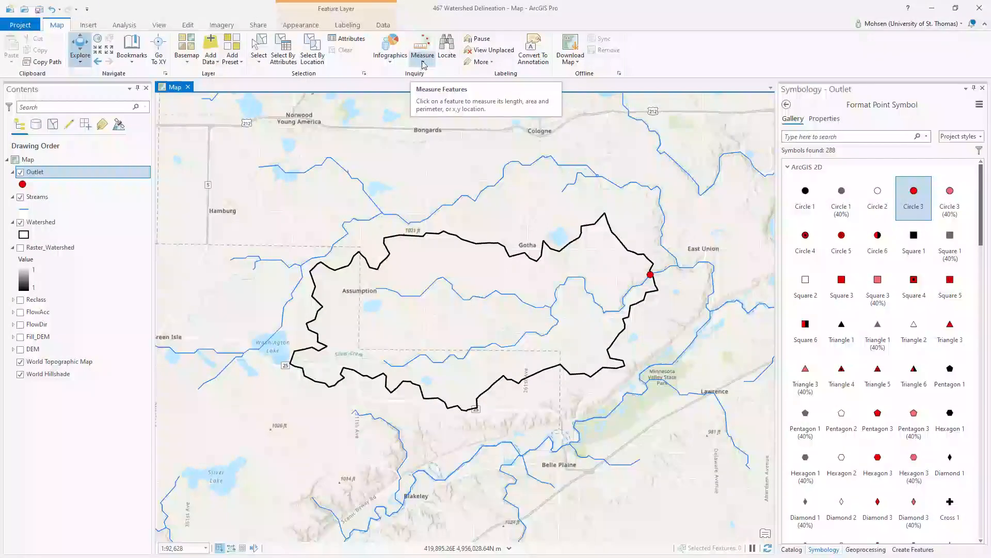
pyautogui.click(424, 63)
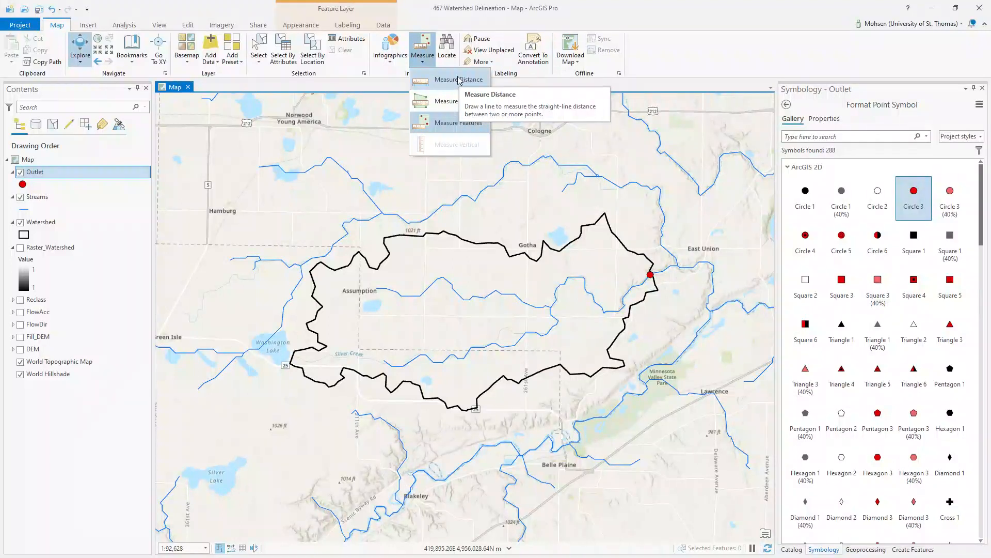
pyautogui.click(453, 126)
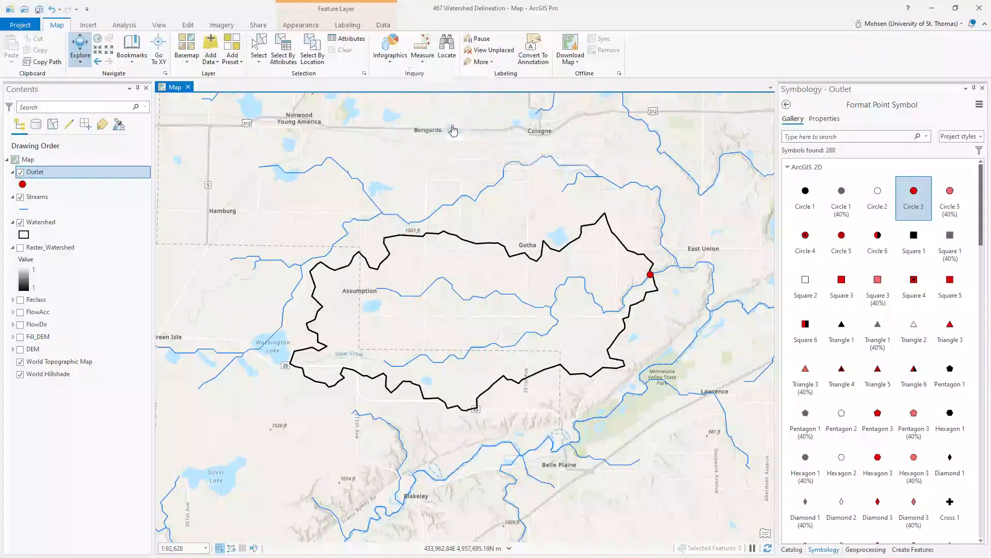
pyautogui.click(274, 124)
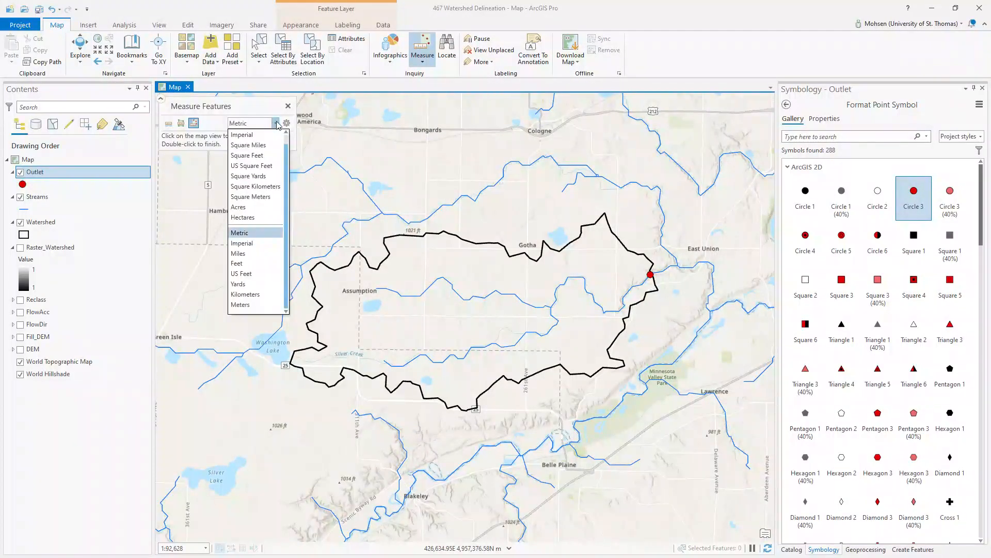
pyautogui.click(277, 124)
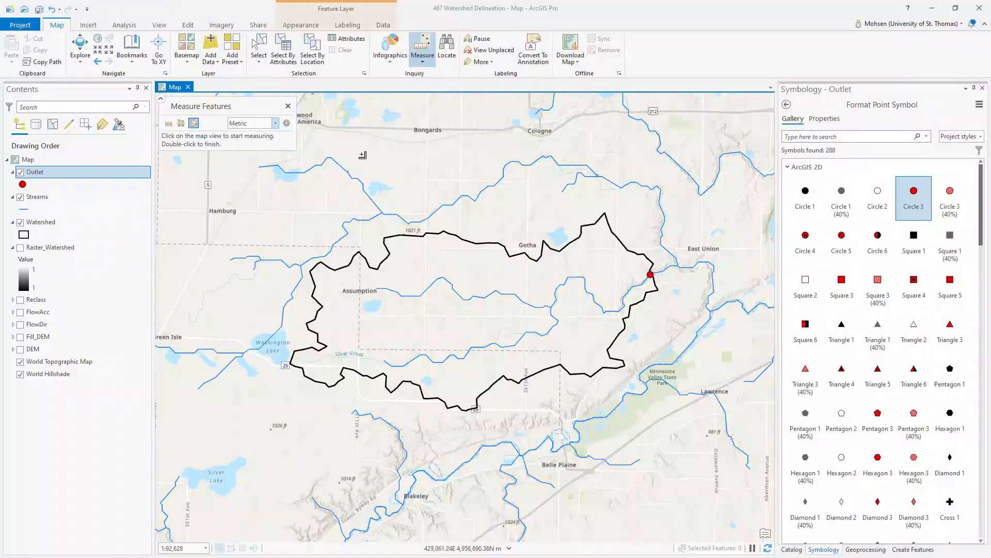
pyautogui.click(488, 265)
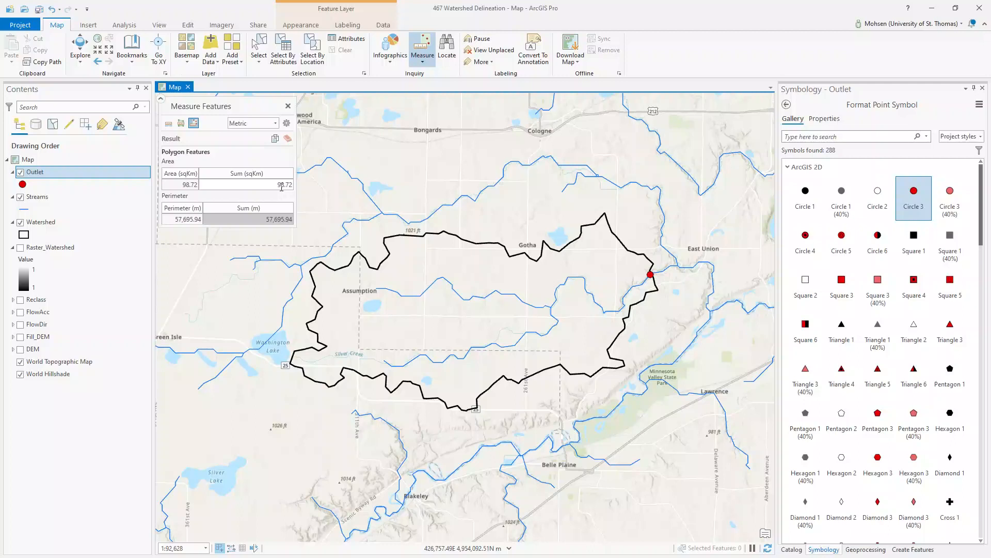
# Clear the polygon measurement, measure the lengths of two stream segments inside the watershed, and close the measuring tool
pyautogui.click(287, 139)
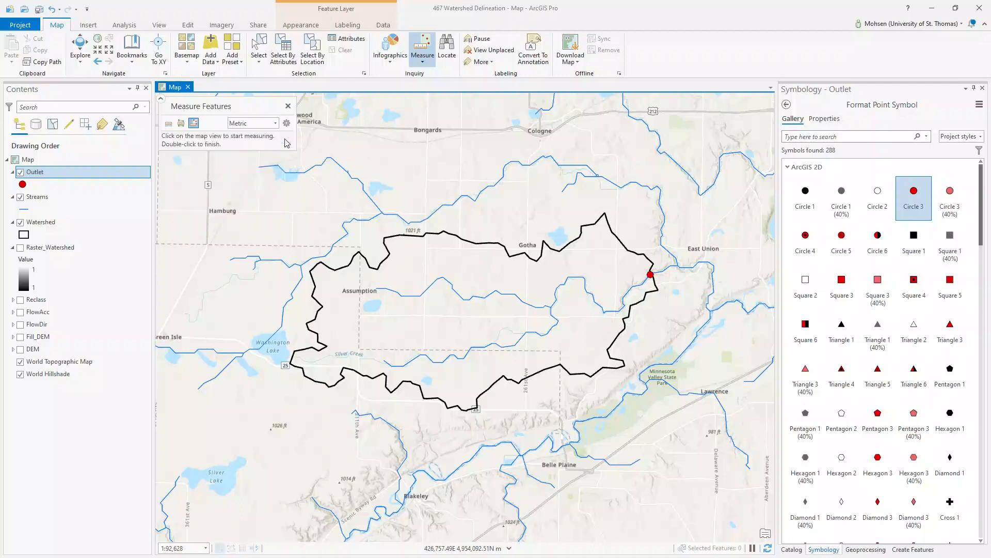
pyautogui.click(600, 306)
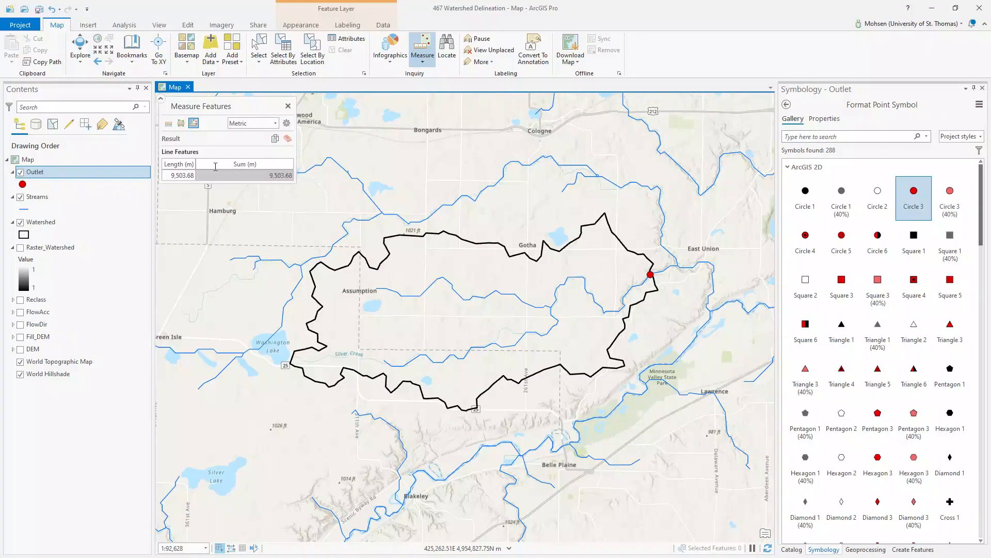
pyautogui.click(273, 184)
pyautogui.click(512, 347)
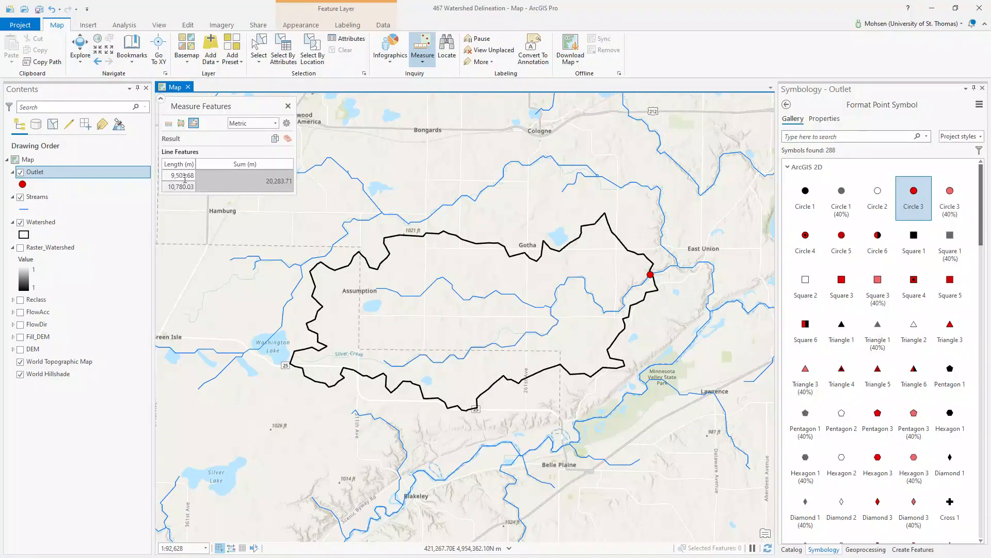
pyautogui.click(290, 181)
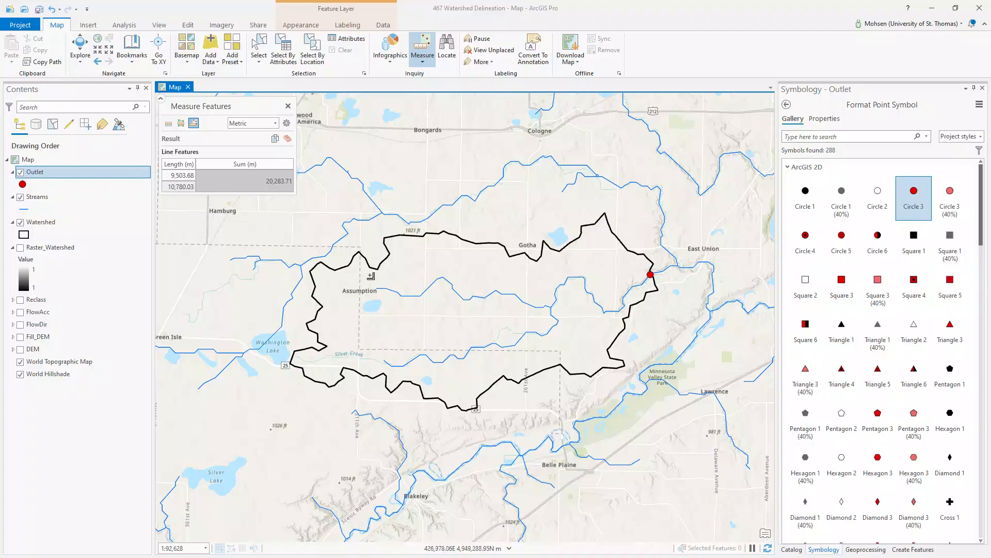
pyautogui.click(289, 106)
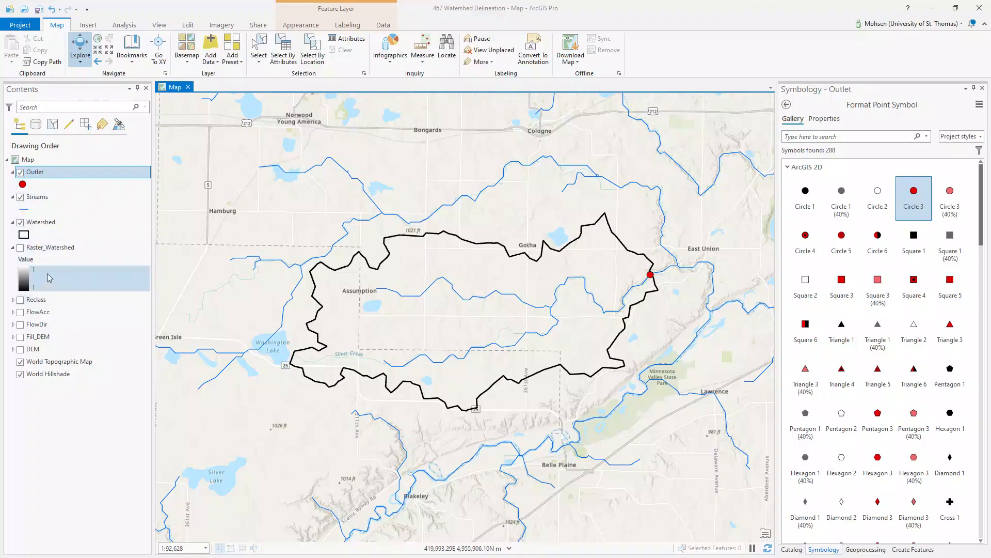
# Hide the World Topographic Map and World Hillshade basemaps and show the DEM layer beneath the streams and watershed
pyautogui.click(21, 362)
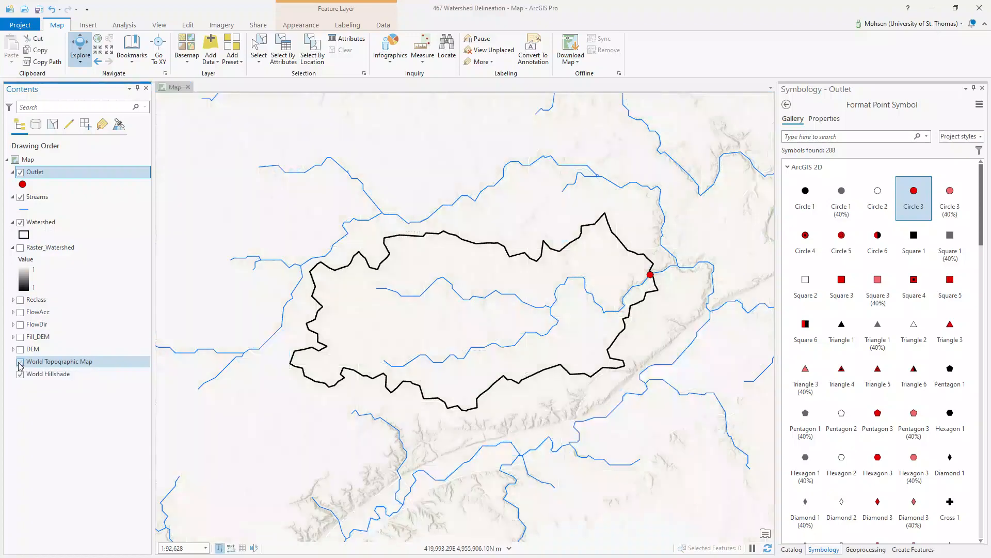
pyautogui.click(20, 374)
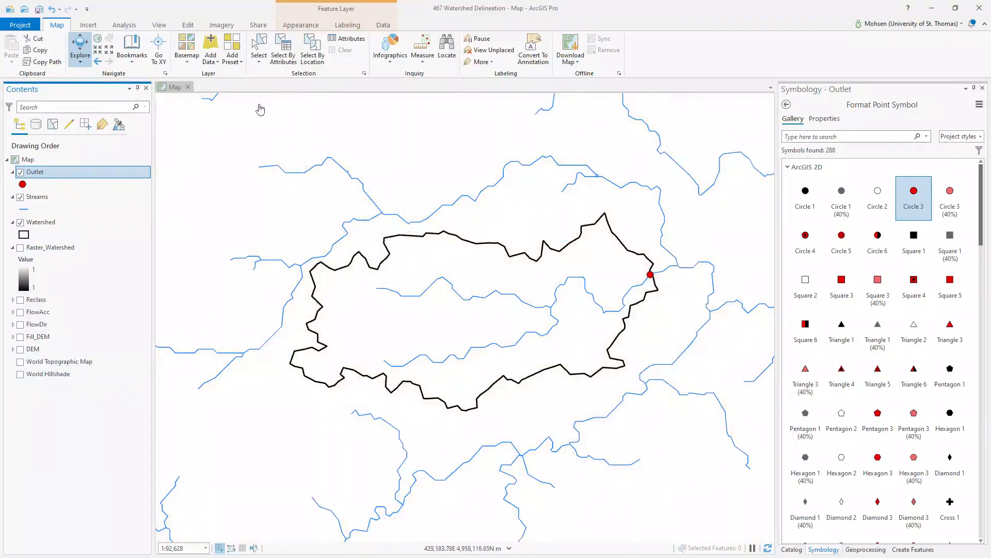
pyautogui.click(20, 349)
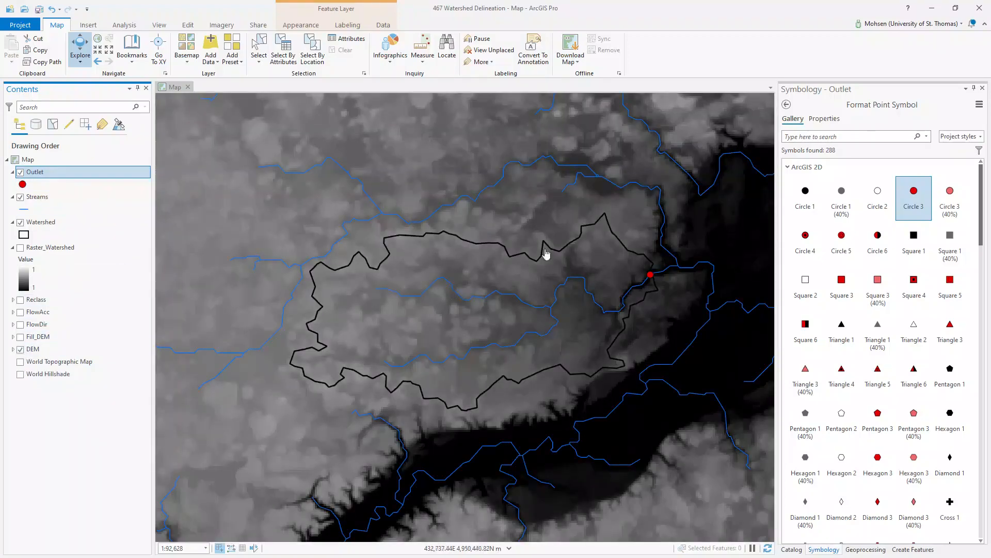
pyautogui.scroll(-5, 531, 228)
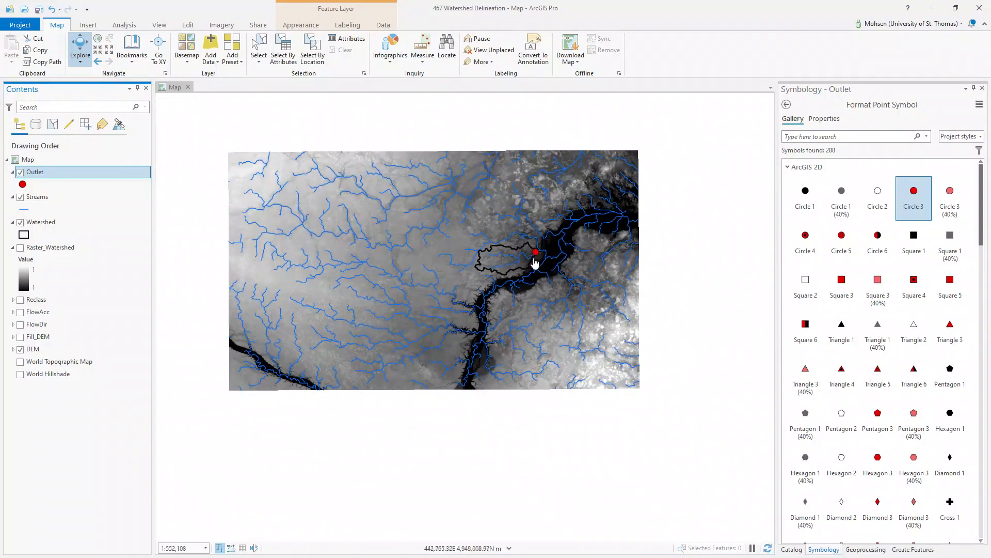
pyautogui.scroll(2, 532, 263)
pyautogui.scroll(1, 532, 264)
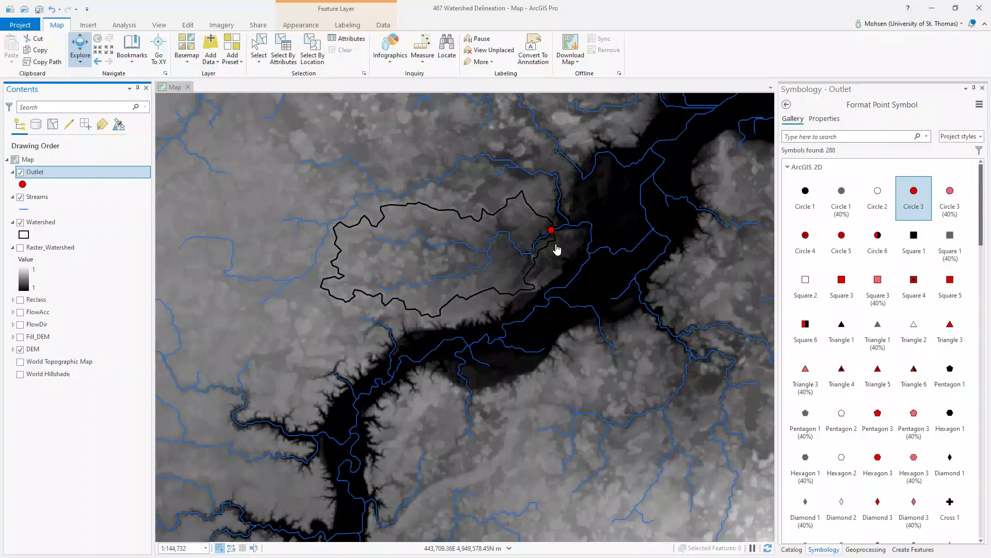
# Search the geoprocessing tools for "clip raster" and open the Clip Raster tool
pyautogui.click(786, 104)
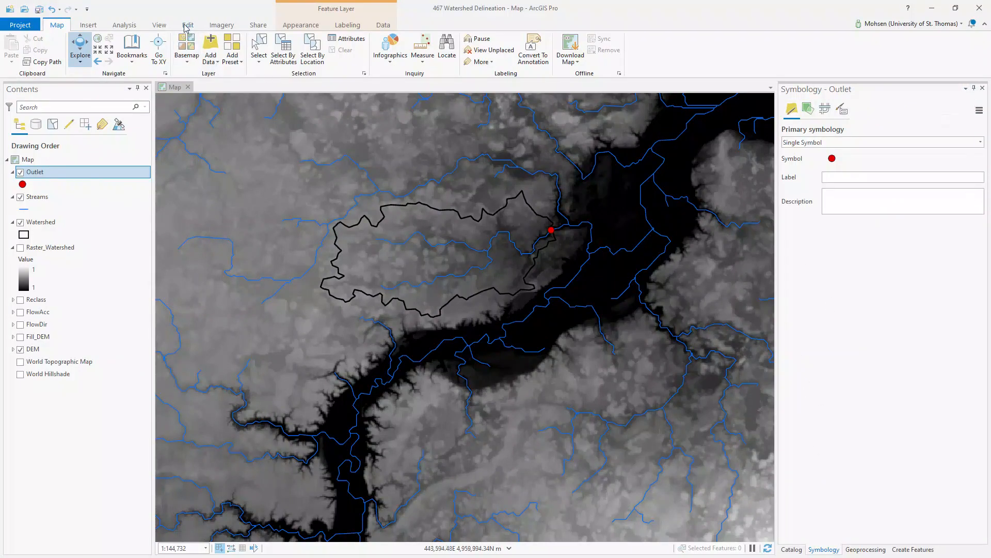
pyautogui.click(131, 26)
pyautogui.click(138, 45)
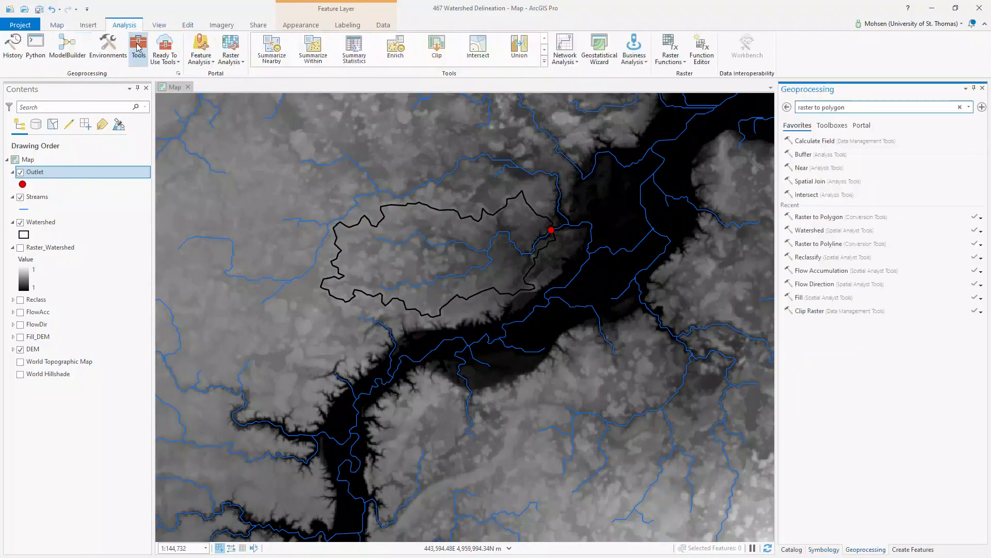
pyautogui.moveTo(866, 107); pyautogui.dragTo(788, 103)
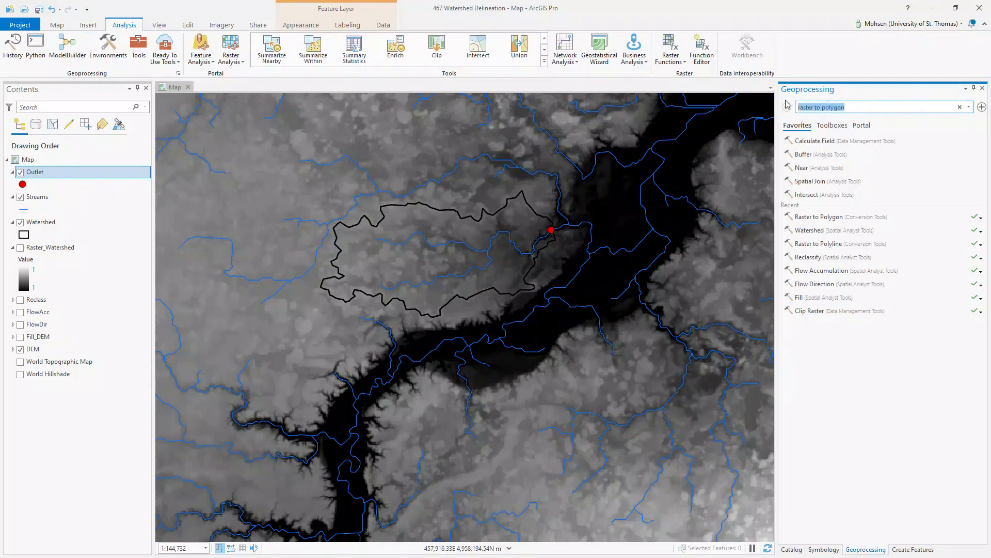
pyautogui.write('clip raster')
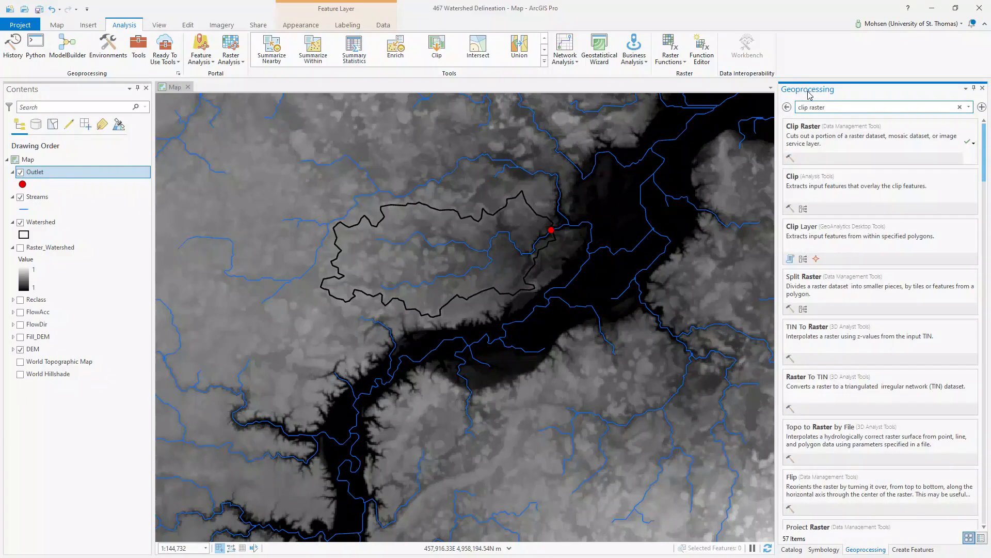
pyautogui.click(850, 139)
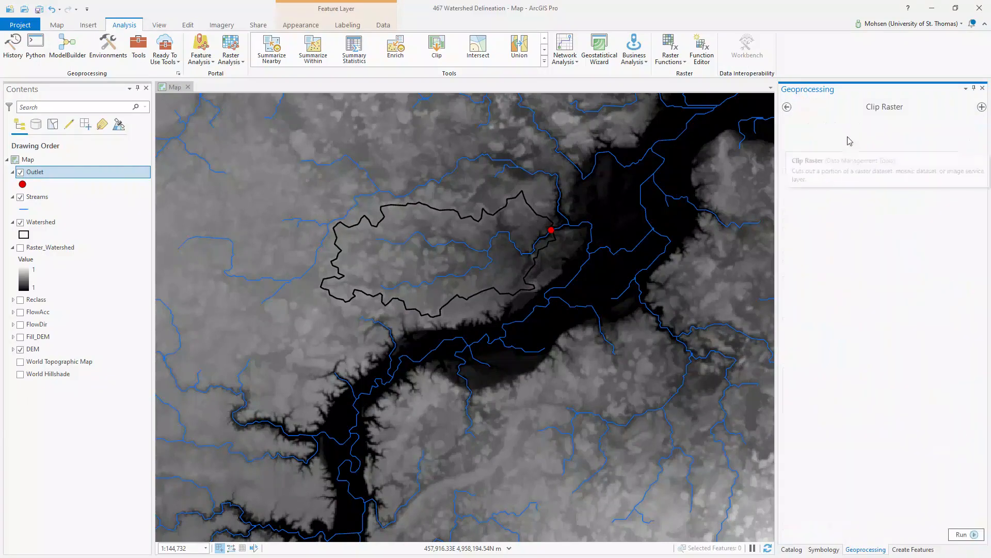
# Clip the DEM raster to the Watershed polygon, using the input features for clipping geometry
pyautogui.click(967, 152)
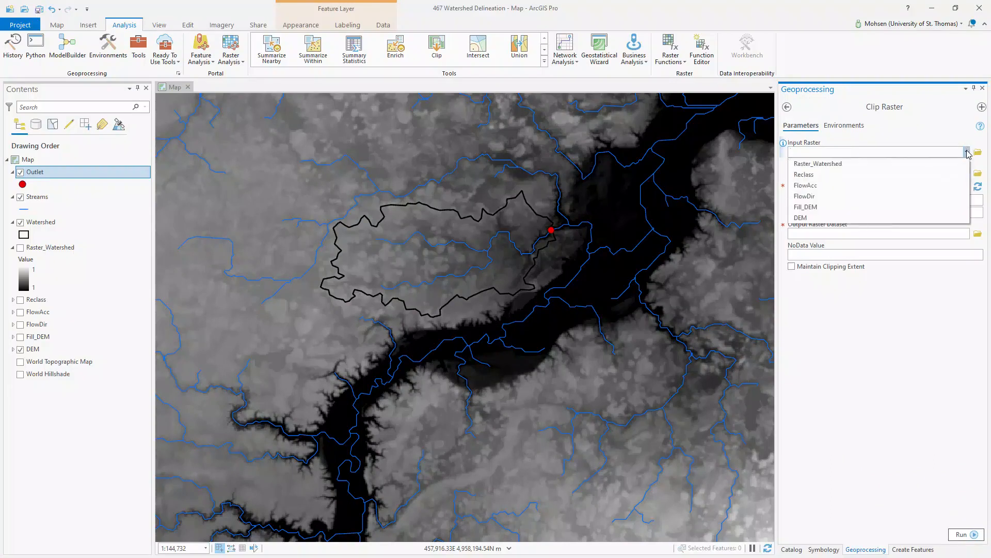
pyautogui.click(821, 217)
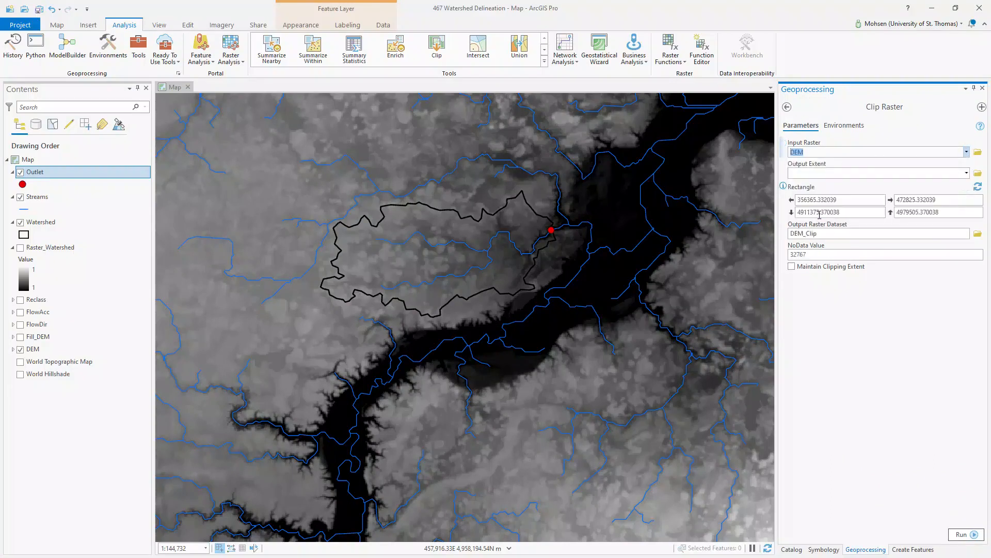
pyautogui.click(967, 174)
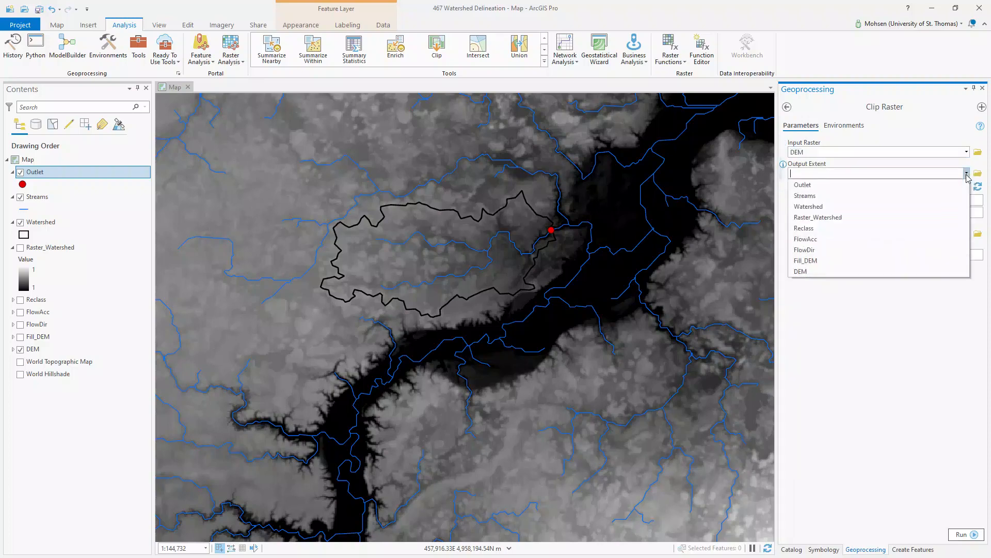
pyautogui.click(808, 206)
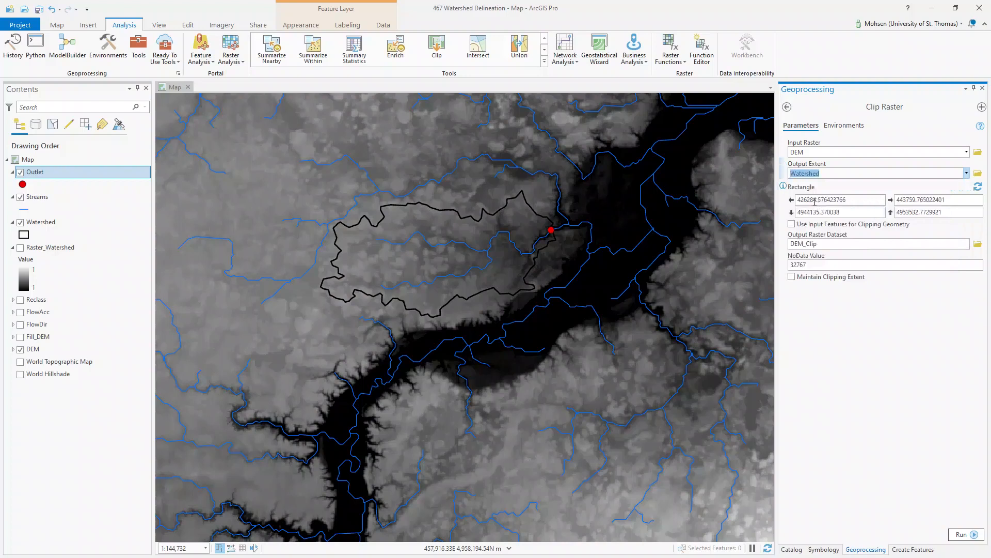
pyautogui.click(793, 225)
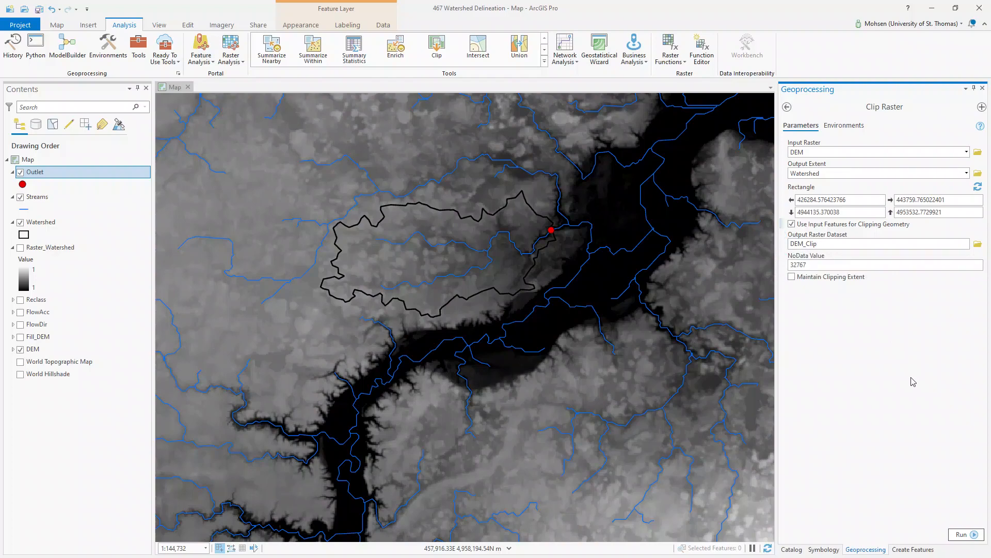
pyautogui.click(957, 535)
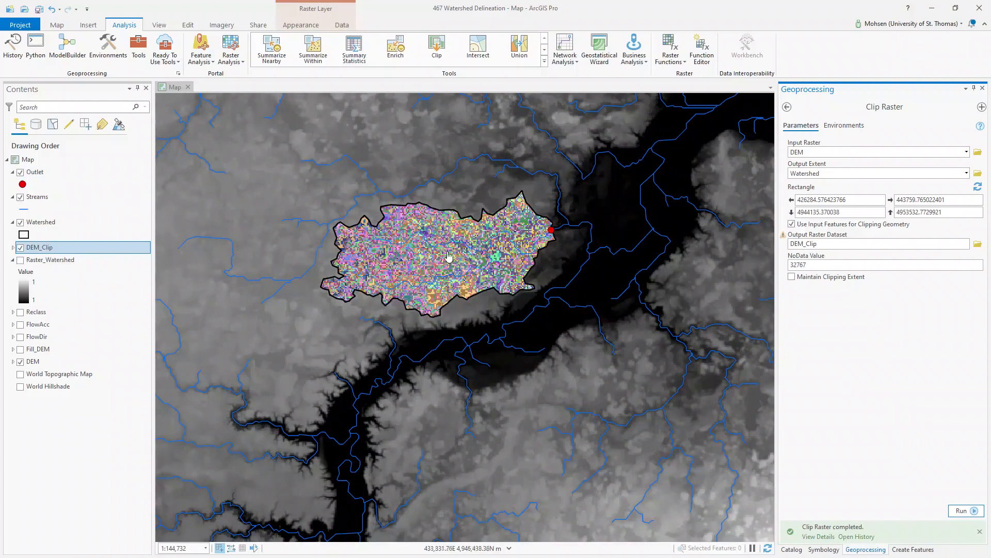
# Expand the DEM_Clip layer's legend to examine its elevation values, and collapse it again
pyautogui.click(13, 249)
pyautogui.scroll(-1, 50, 451)
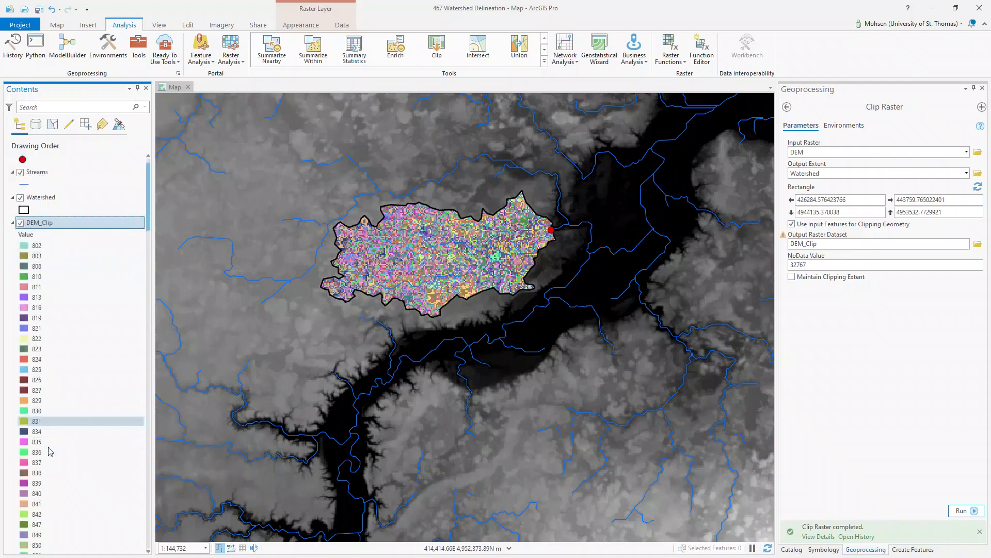
pyautogui.scroll(1, 50, 452)
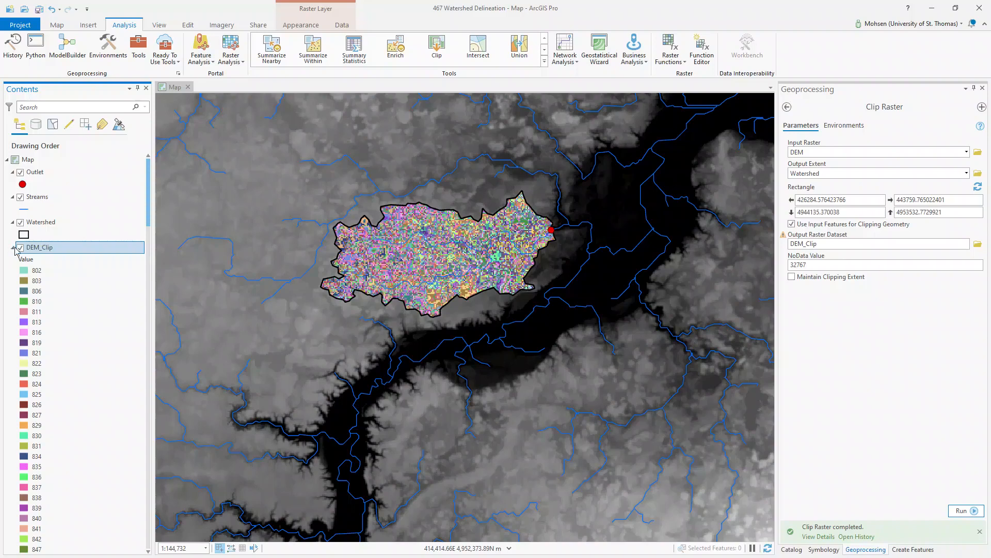
pyautogui.click(13, 248)
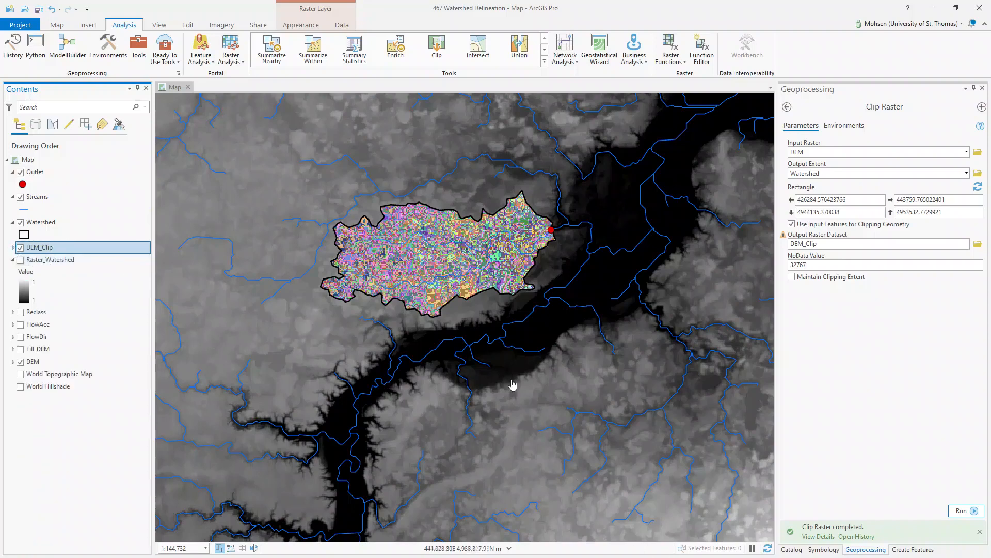
# Search the geoprocessing tools for "slope" and open the Spatial Analyst Slope tool
pyautogui.click(788, 108)
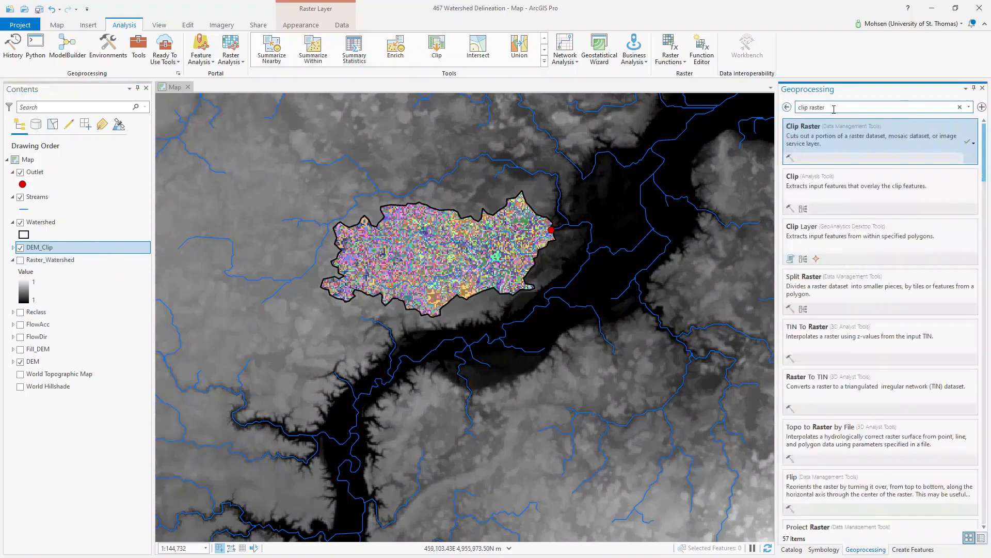
pyautogui.click(793, 108)
pyautogui.write('slope')
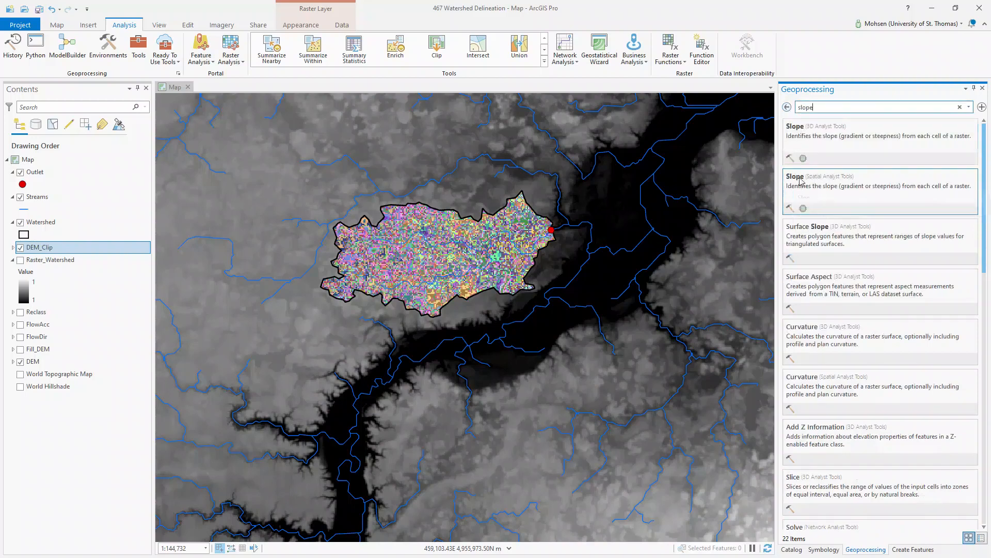
pyautogui.click(862, 194)
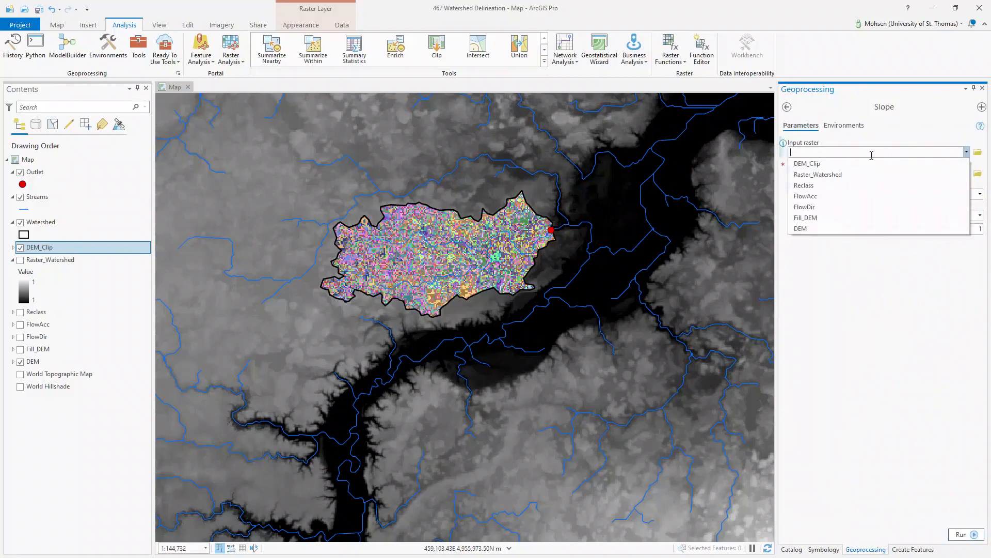
# Run the Slope tool on DEM_Clip with the output raster named Slope and the output measurement set to Percent rise
pyautogui.click(860, 163)
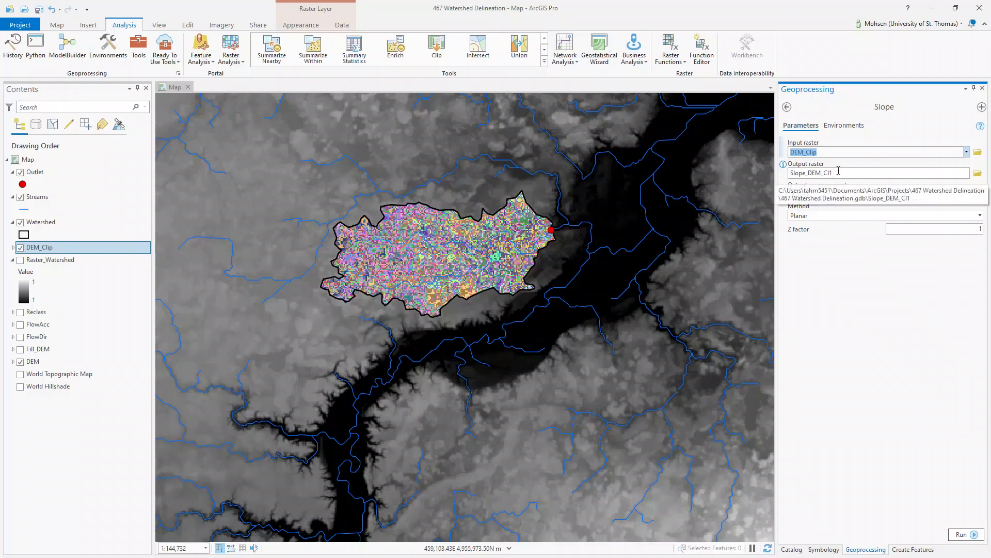
pyautogui.click(851, 171)
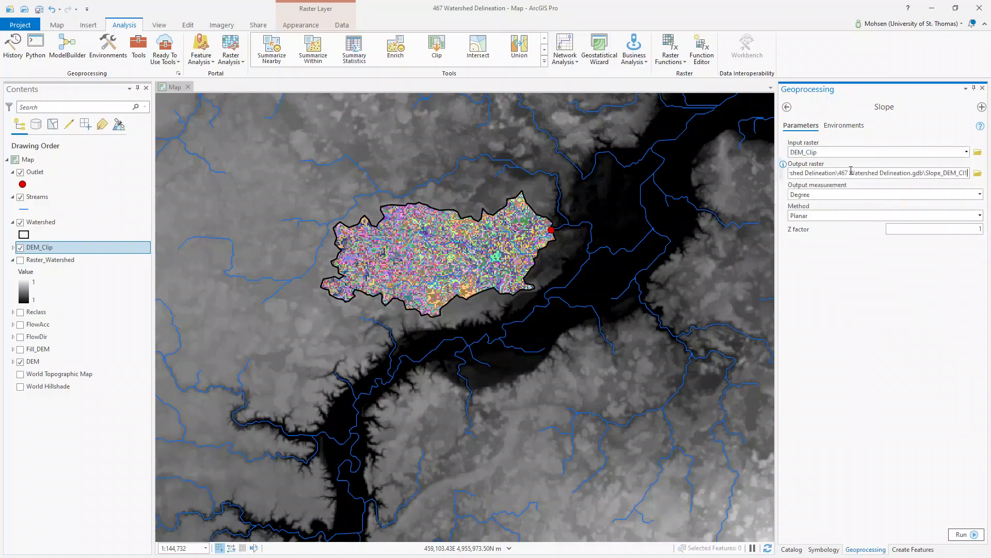
pyautogui.moveTo(942, 174); pyautogui.dragTo(973, 181)
pyautogui.press('BackSpace')
pyautogui.click(925, 308)
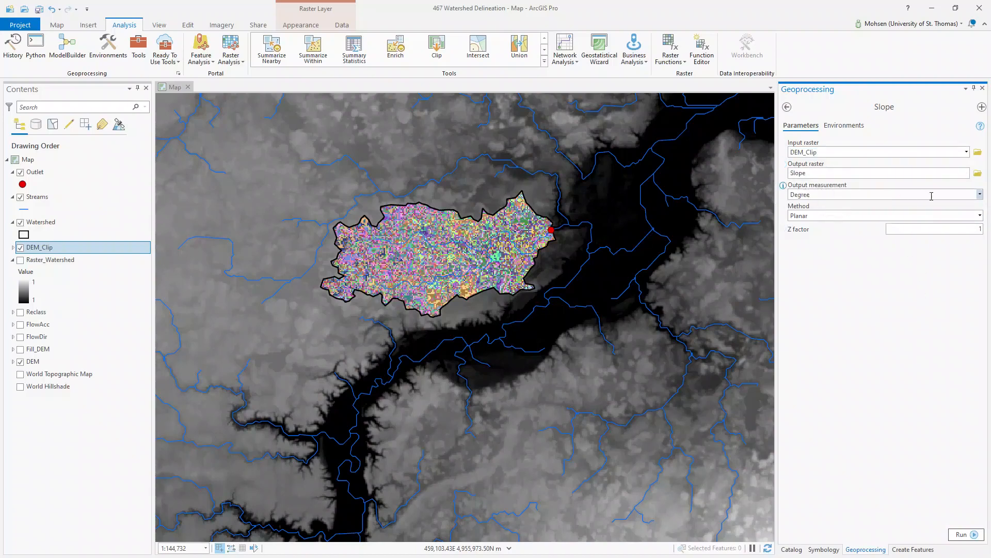
pyautogui.click(980, 196)
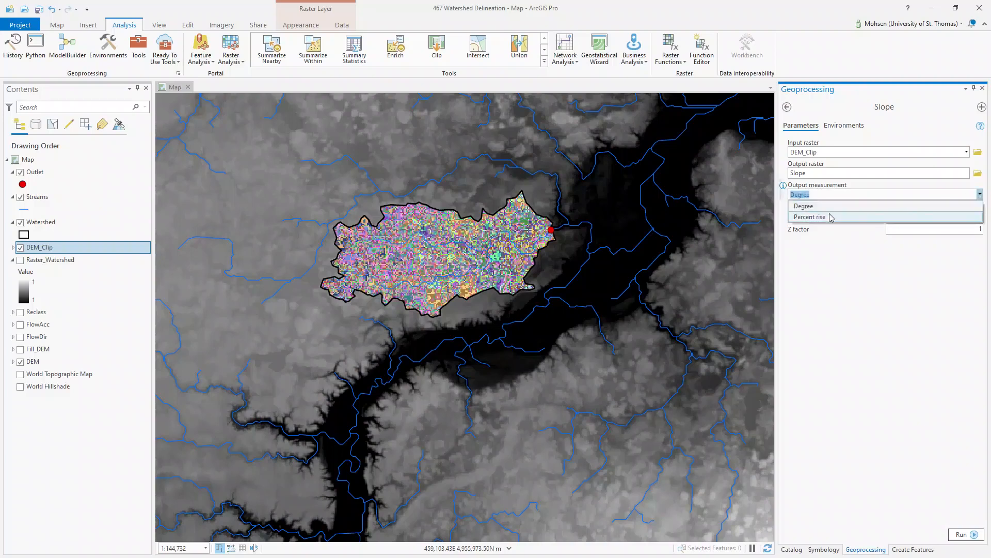
pyautogui.click(831, 217)
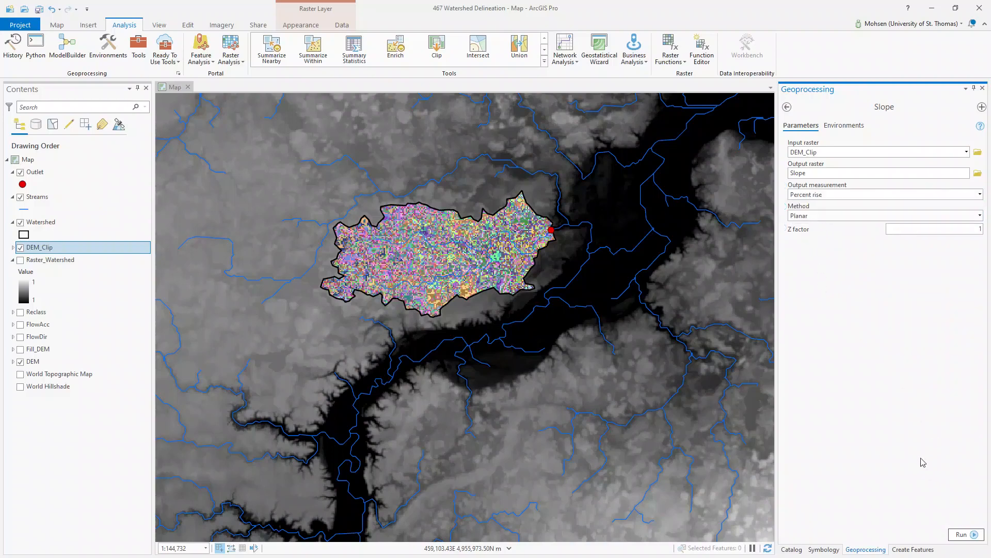
pyautogui.click(963, 533)
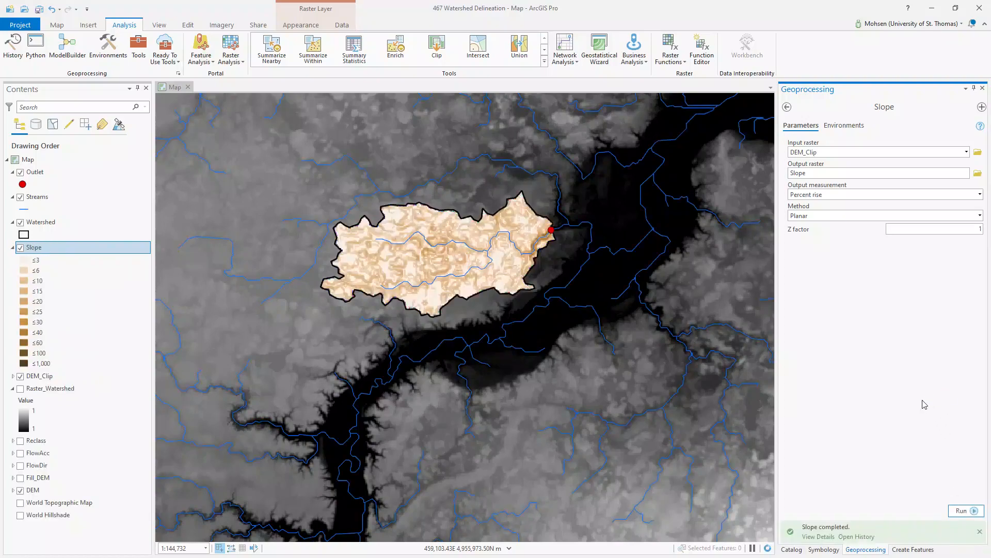
# Create a histogram chart for the Slope layer using Band_1 as the number variable
pyautogui.scroll(2, 479, 253)
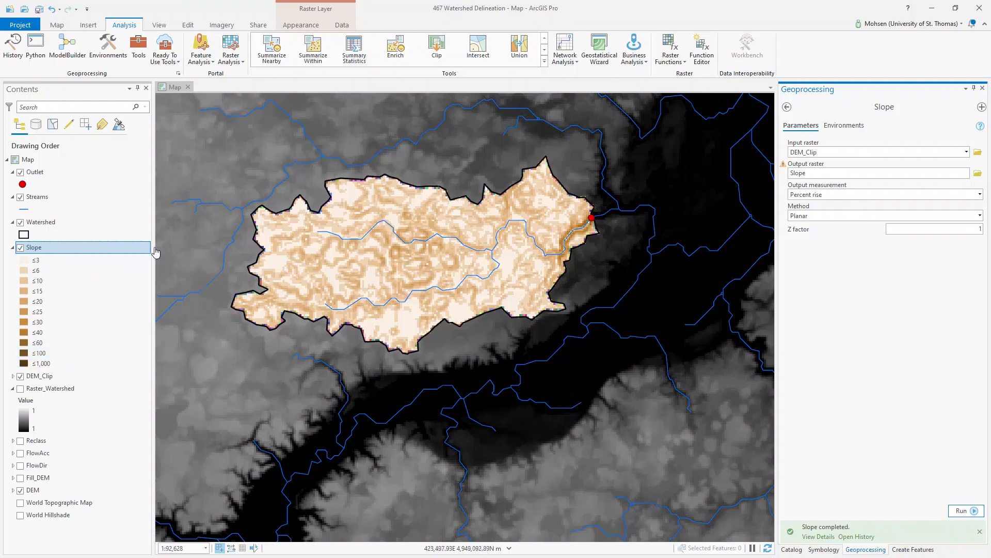
pyautogui.rightClick(36, 251)
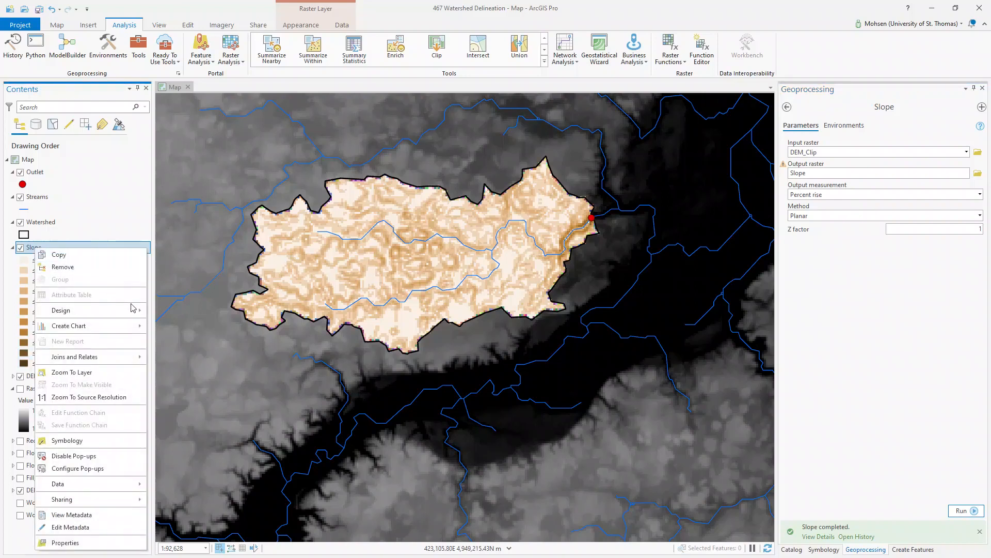
pyautogui.moveTo(130, 335)
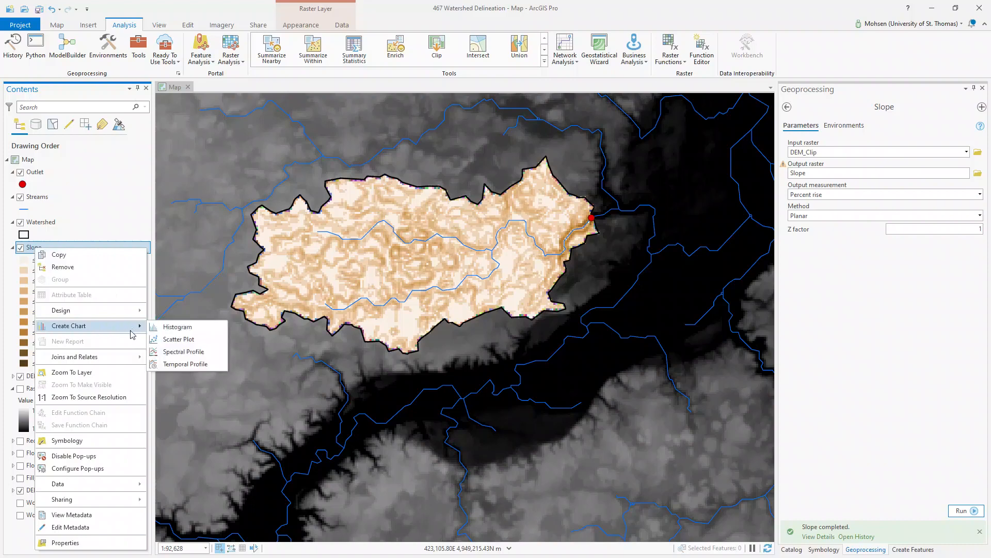
pyautogui.click(175, 327)
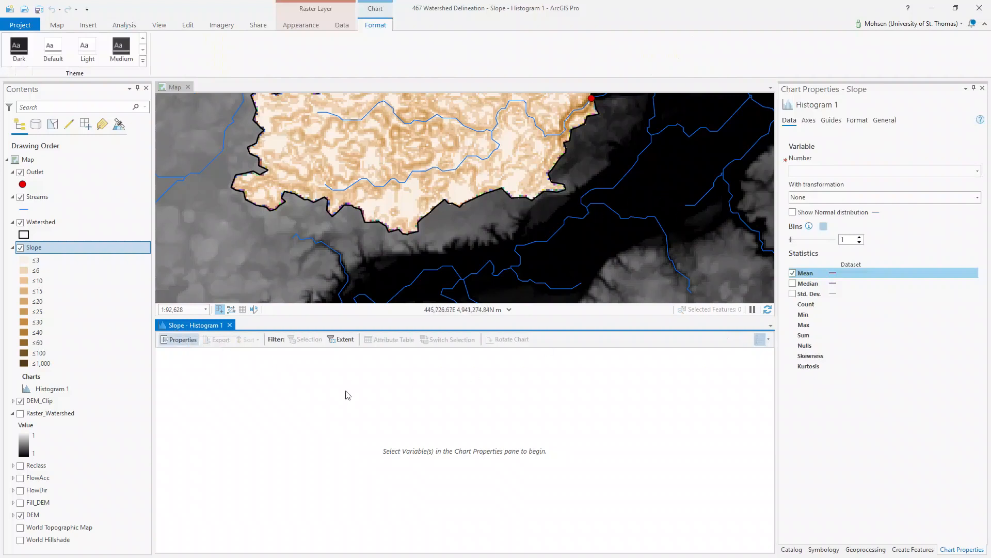
pyautogui.click(978, 171)
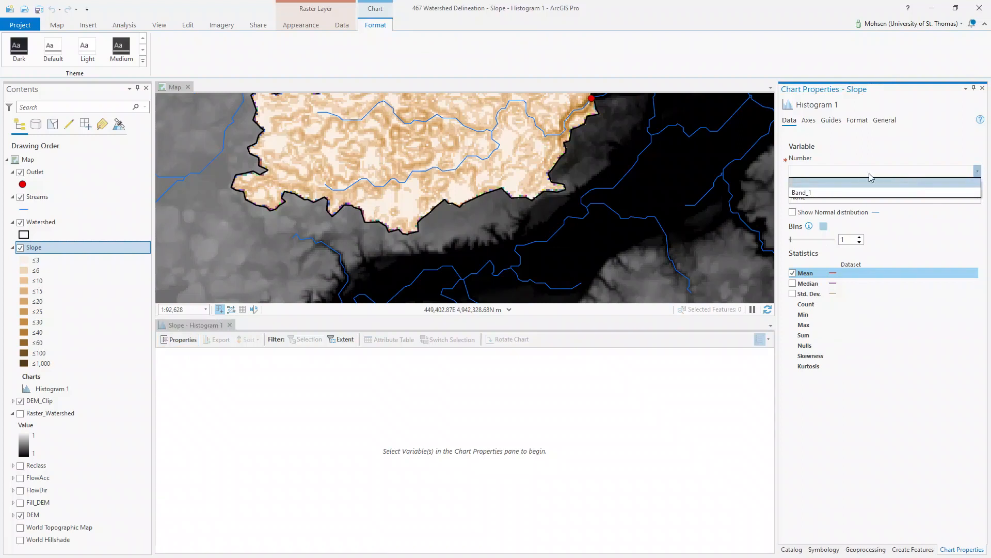
pyautogui.click(857, 194)
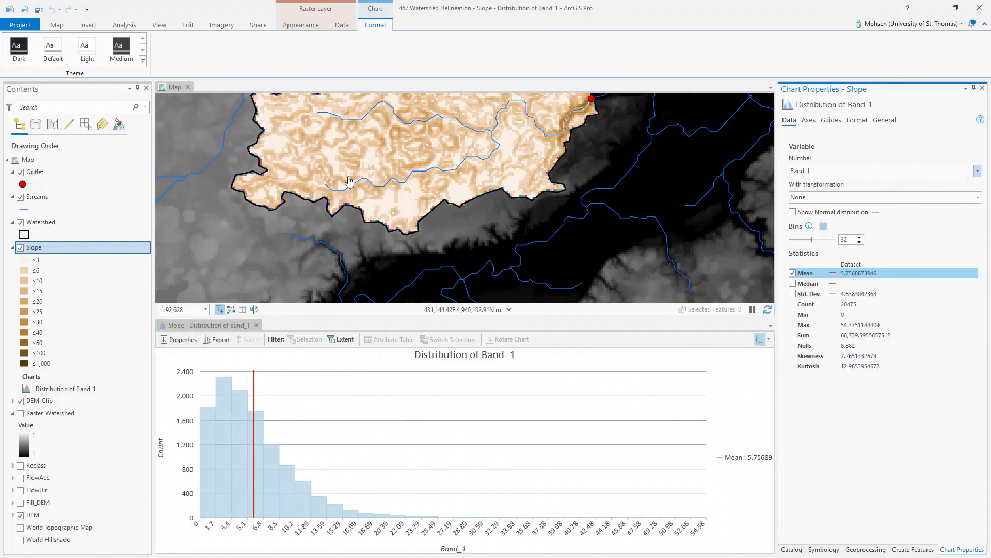
# Examine the mean slope in the histogram and its statistics alongside the watershed on the map
pyautogui.moveTo(407, 165); pyautogui.dragTo(416, 266)
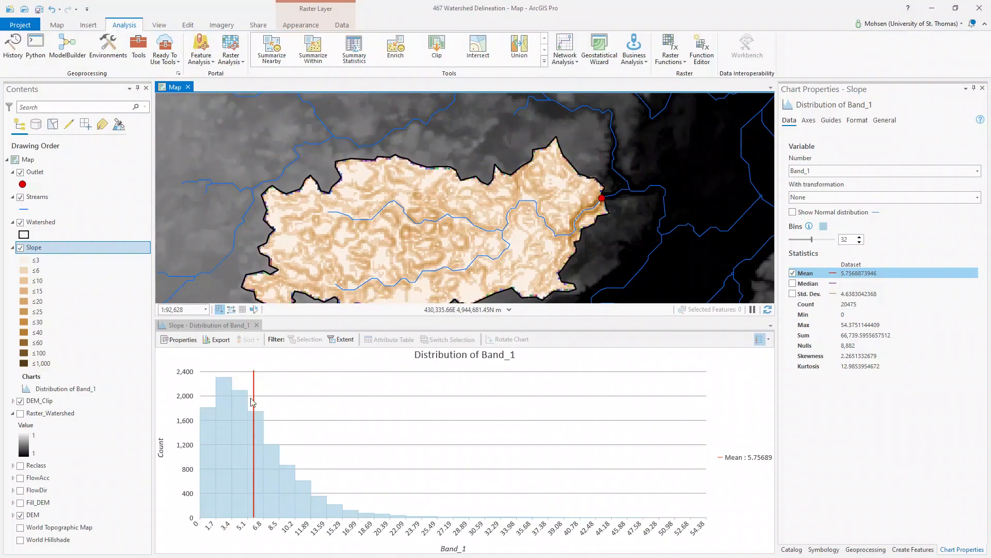
pyautogui.moveTo(253, 401)
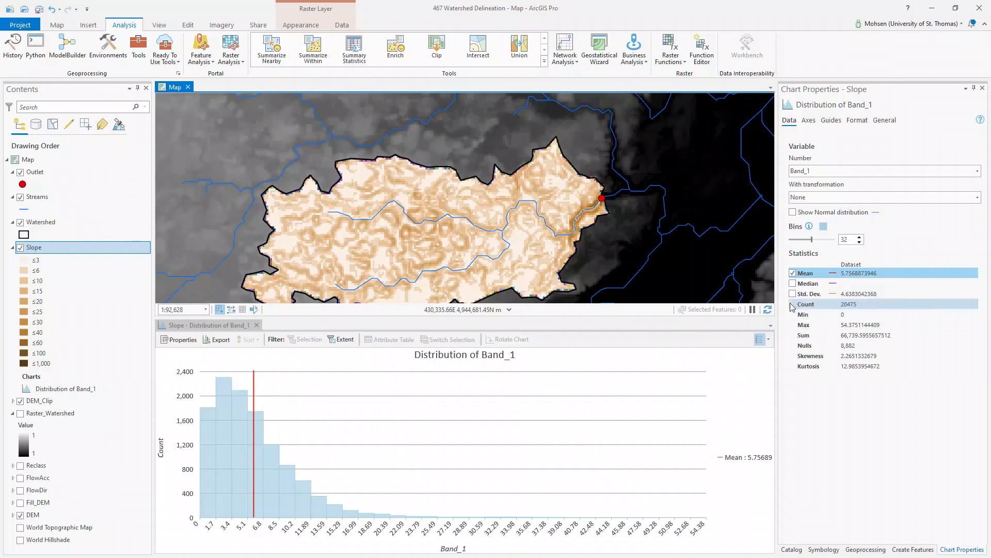
pyautogui.click(857, 276)
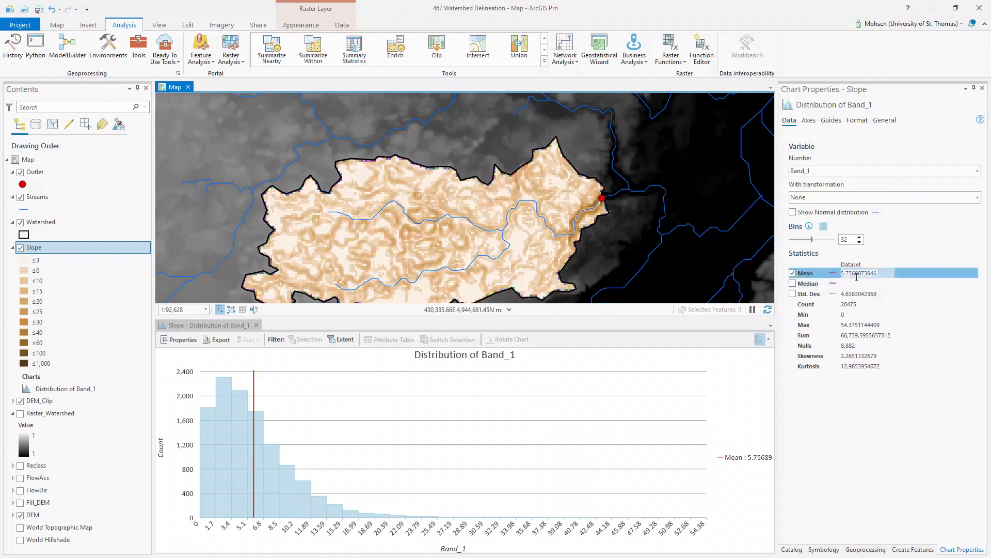
pyautogui.moveTo(842, 274); pyautogui.dragTo(881, 277)
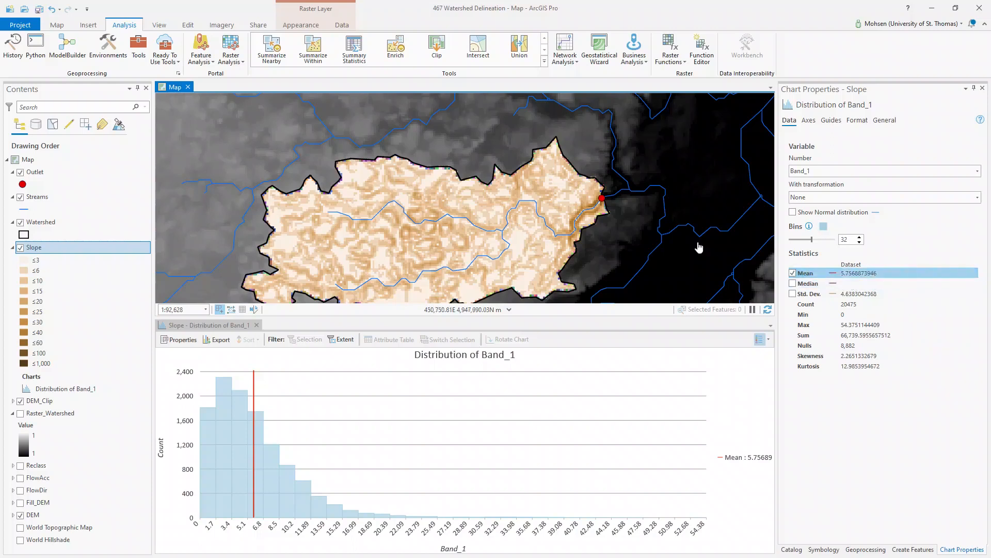
pyautogui.moveTo(533, 221); pyautogui.dragTo(534, 201)
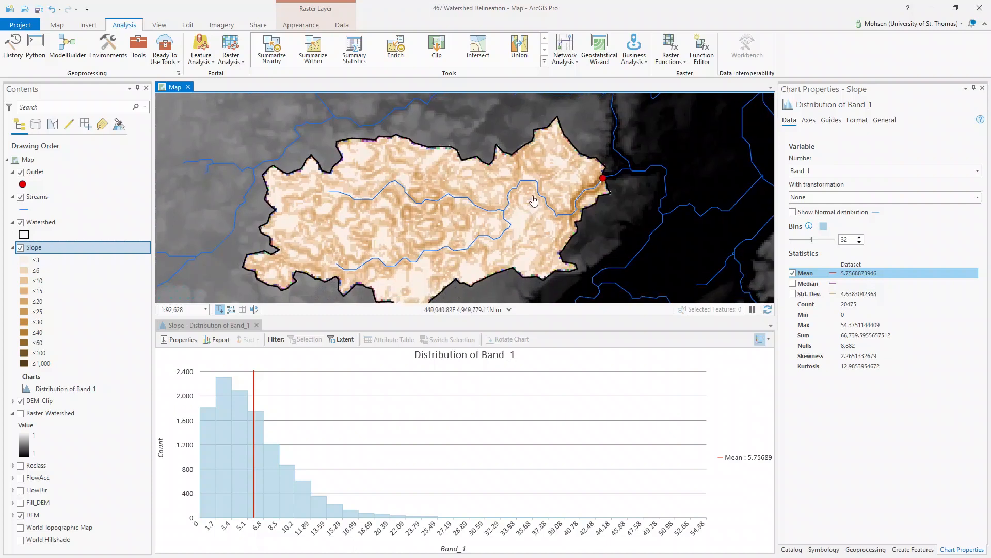